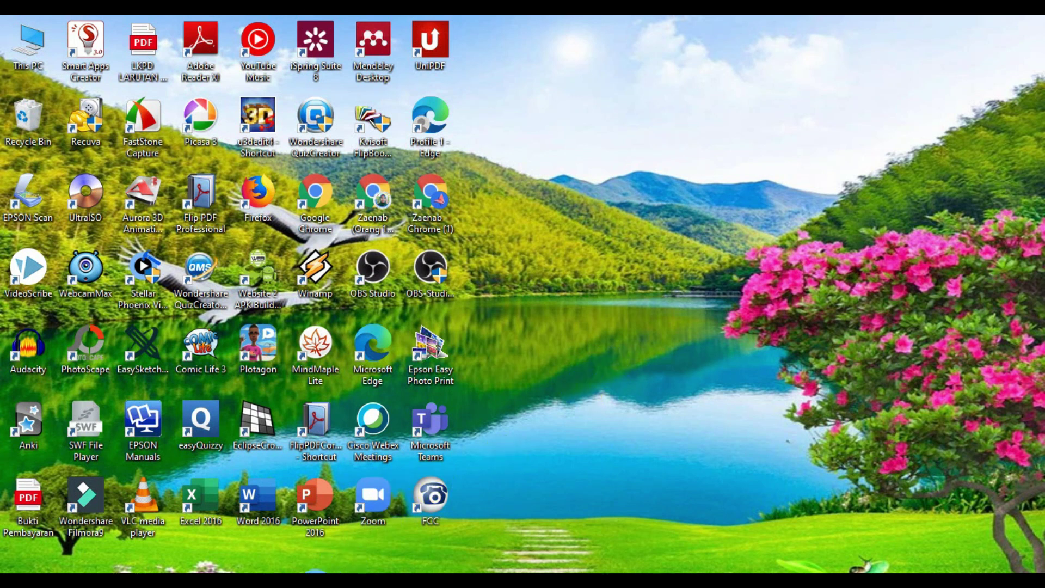
- Switch to Chrome and open the download page of the EclipseCrossword website
click(316, 584)
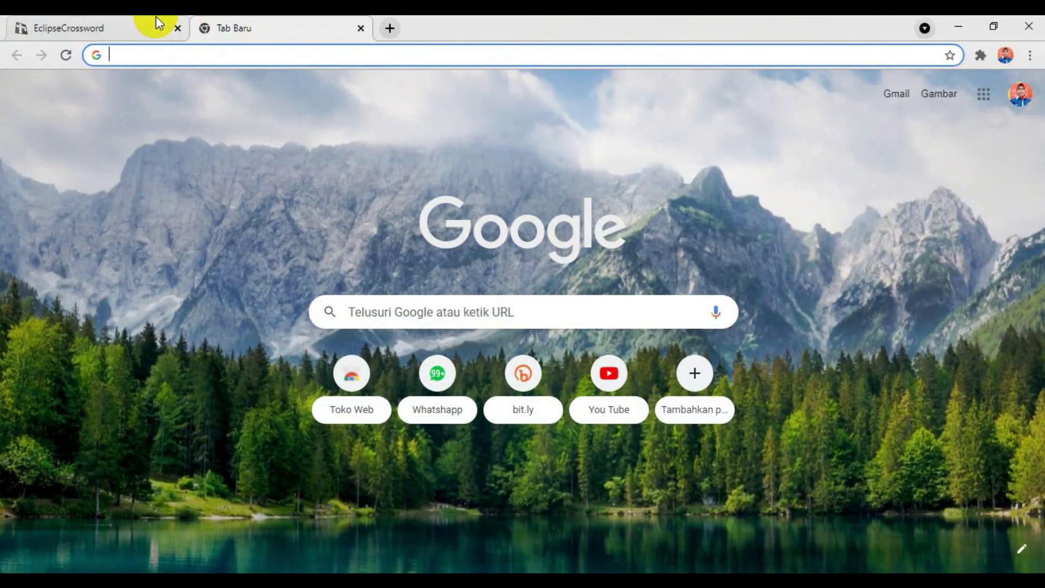
click(112, 23)
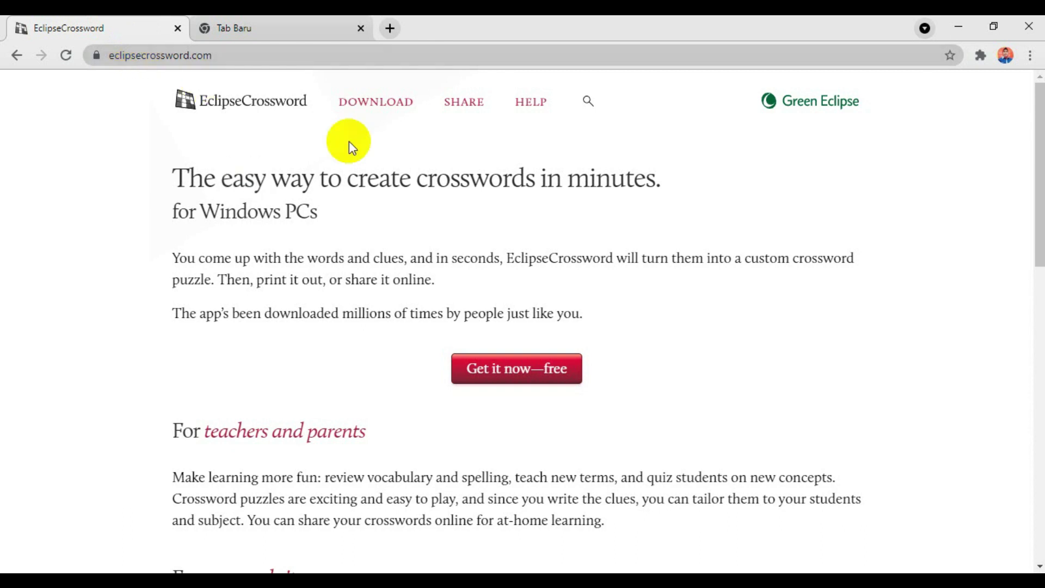
click(389, 104)
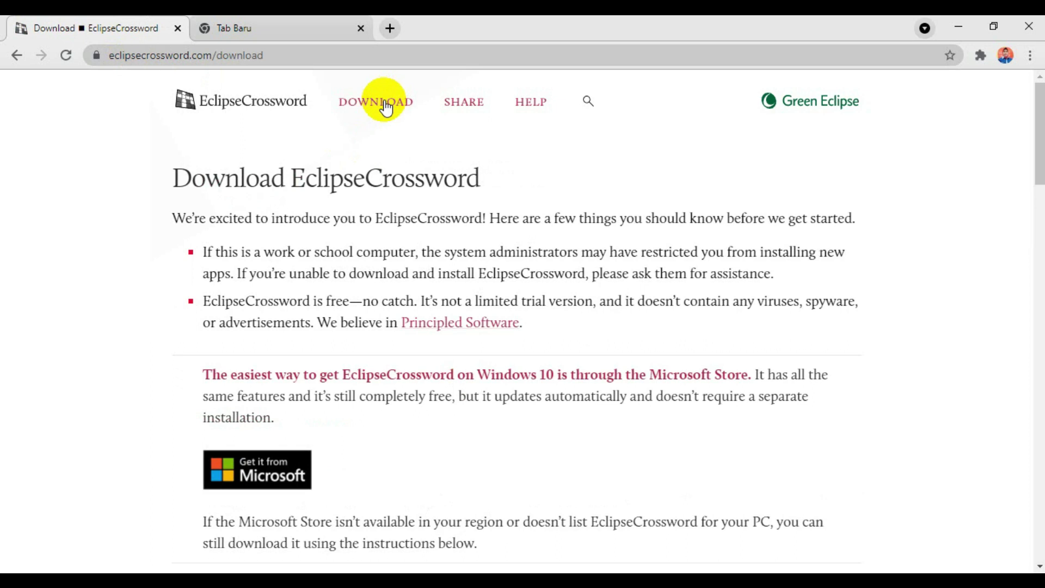
- Download the manual EclipseCrossword installer, save it in Pictures as Install-EclipseCrossword (1), and minimize the browser
drag(1042, 166, 1032, 261)
click(525, 403)
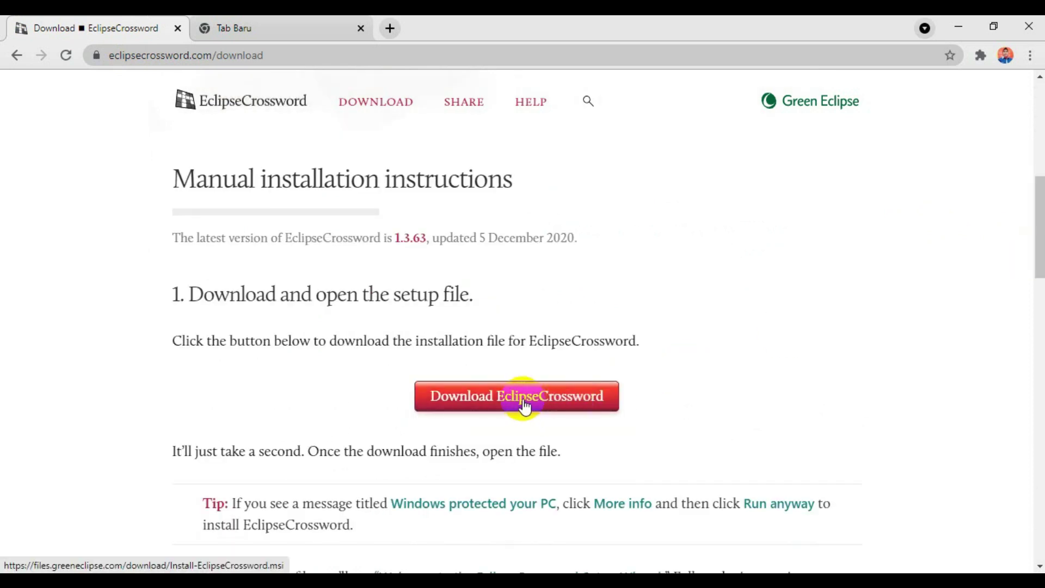
click(519, 401)
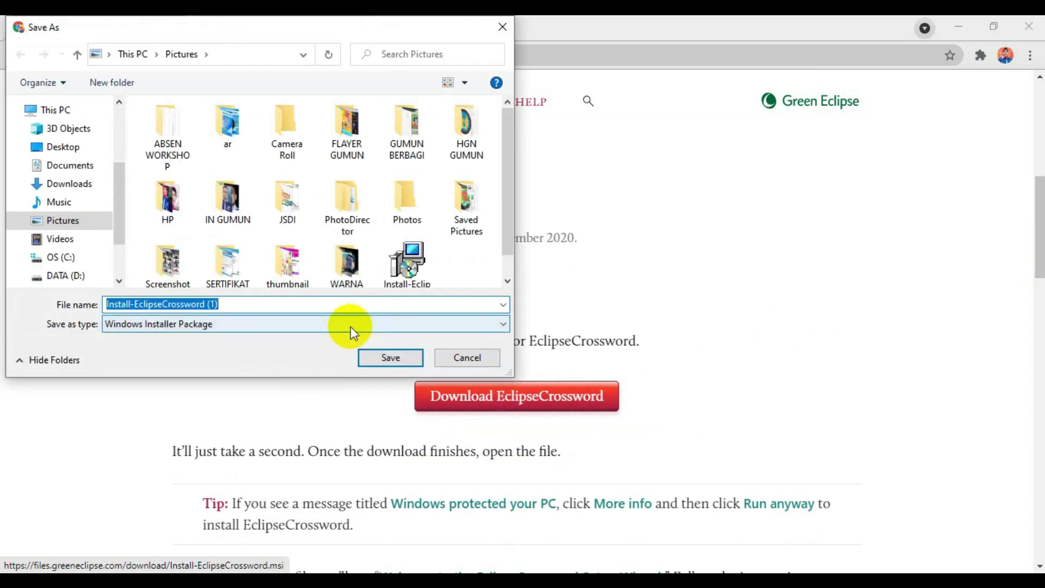
click(396, 361)
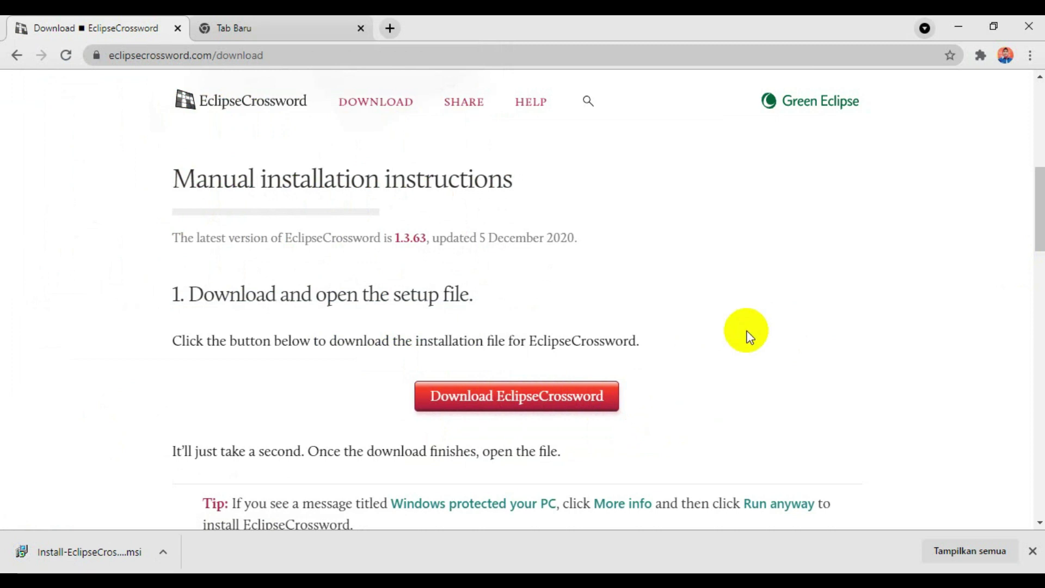
click(961, 26)
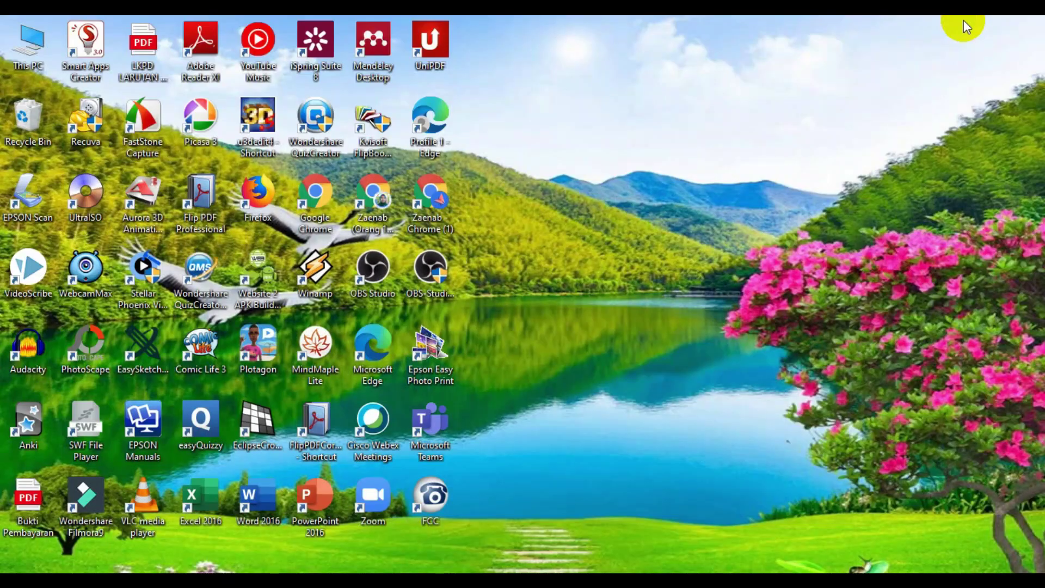
- Launch EclipseCrossword and start a new crossword with a word list created from scratch
double_click(254, 421)
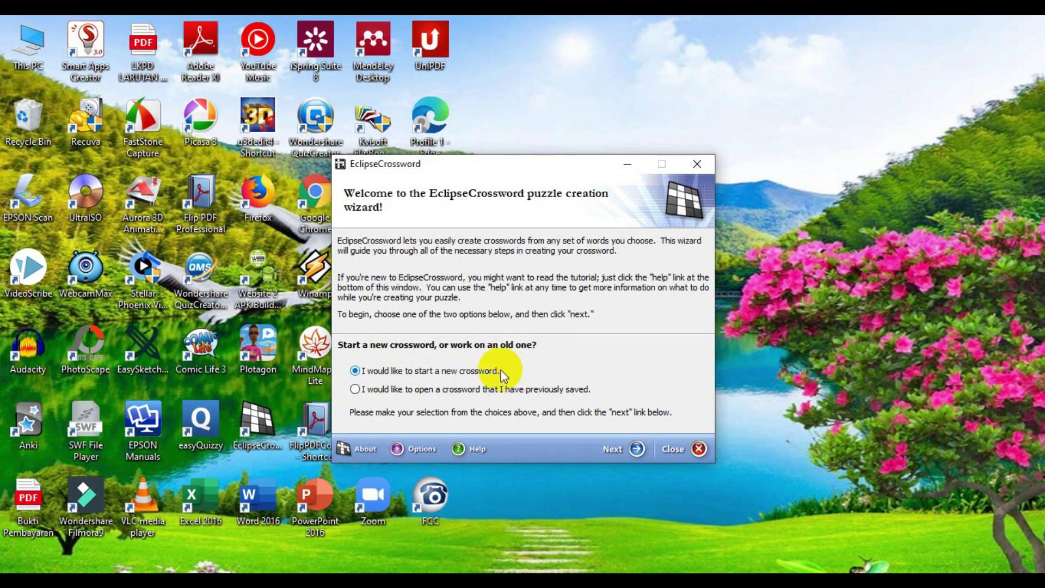
click(612, 450)
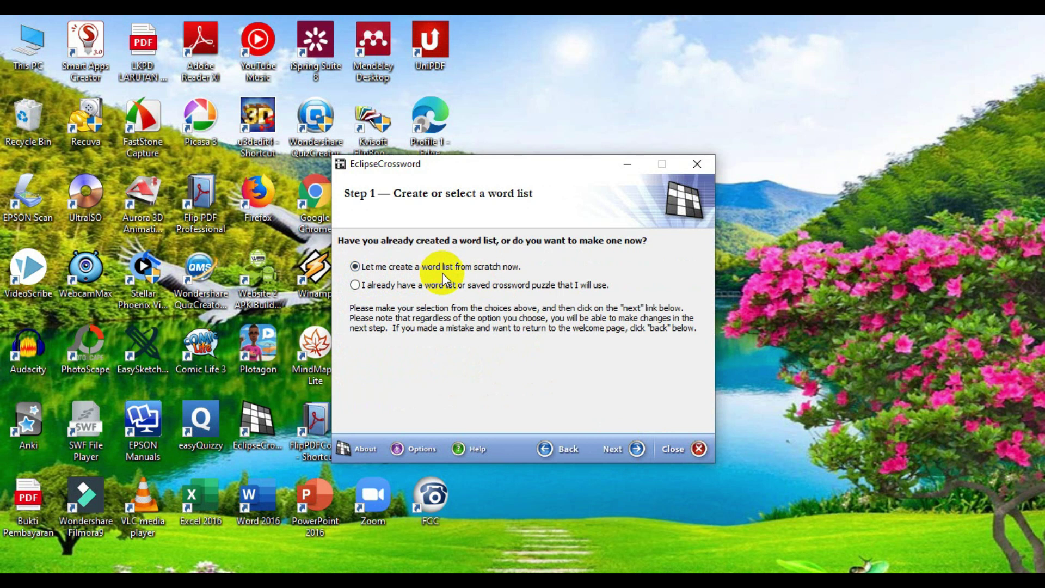
click(624, 456)
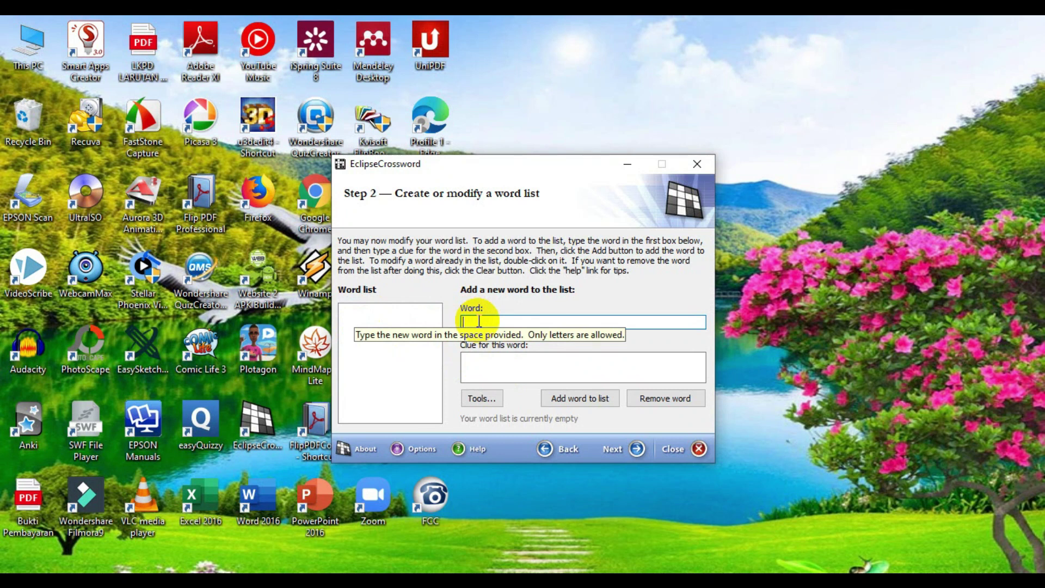
- Add the word MATERI to the list with the clue "SEGALA SESUATU YANG MENEMPATI RUANG DAN MEMPUNYAI MASSA"
text(M)
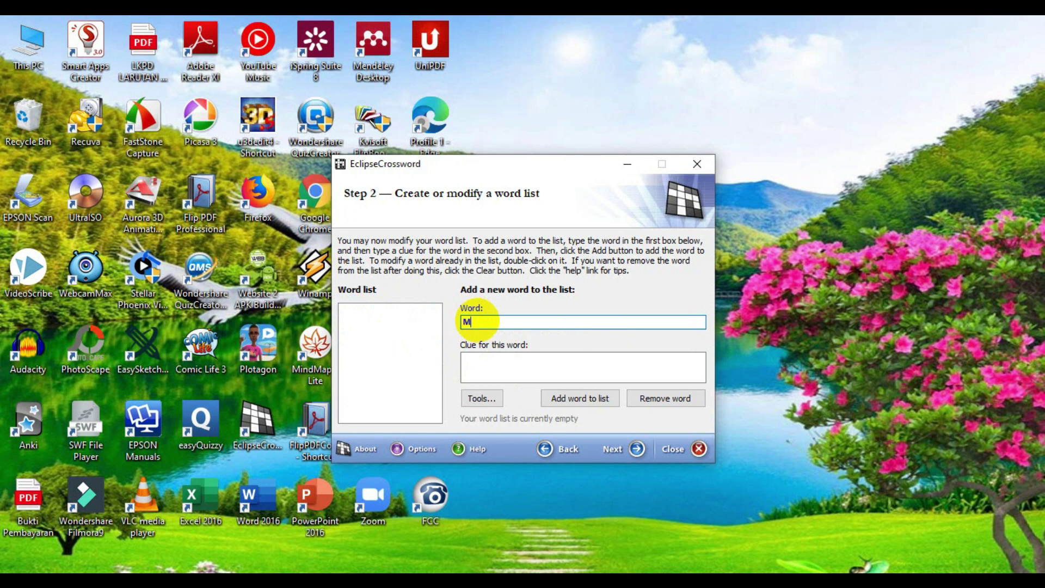
text(ATERI)
click(478, 367)
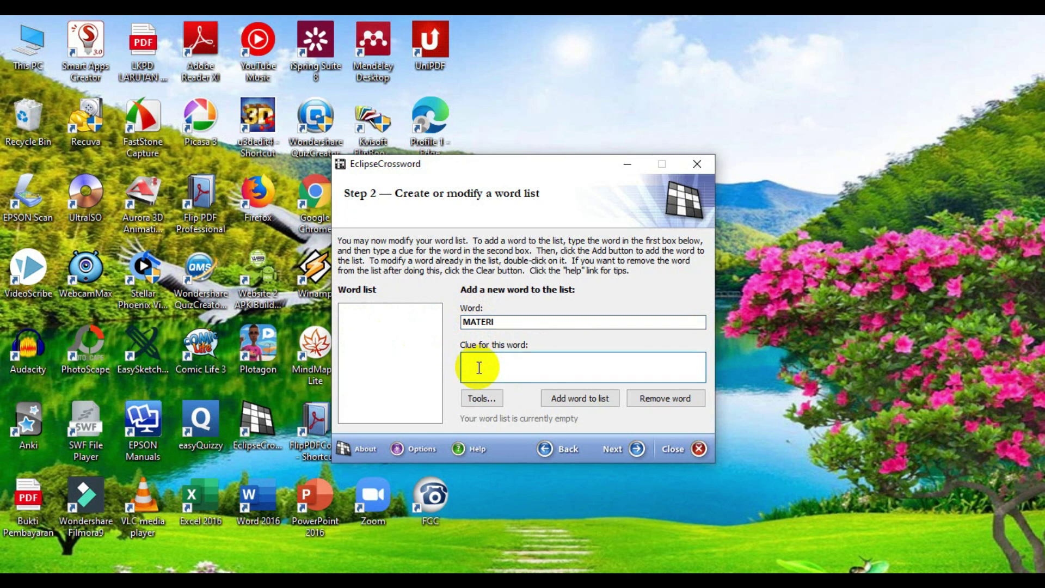
text(SEGALA SESUATU YANG MENEMPATI R)
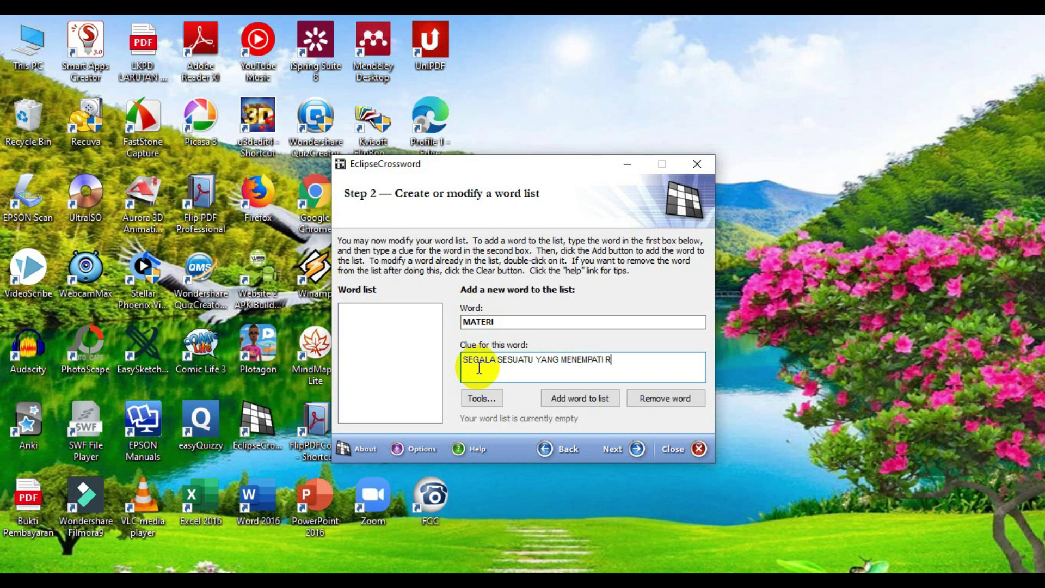
text(UANG DAN MEMPUNYAI MASSA)
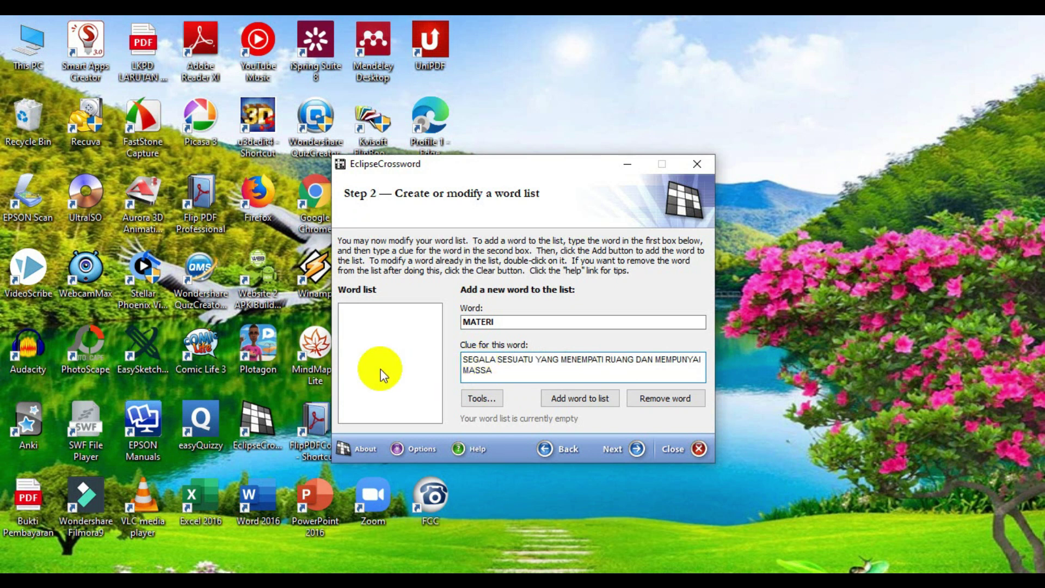
click(579, 403)
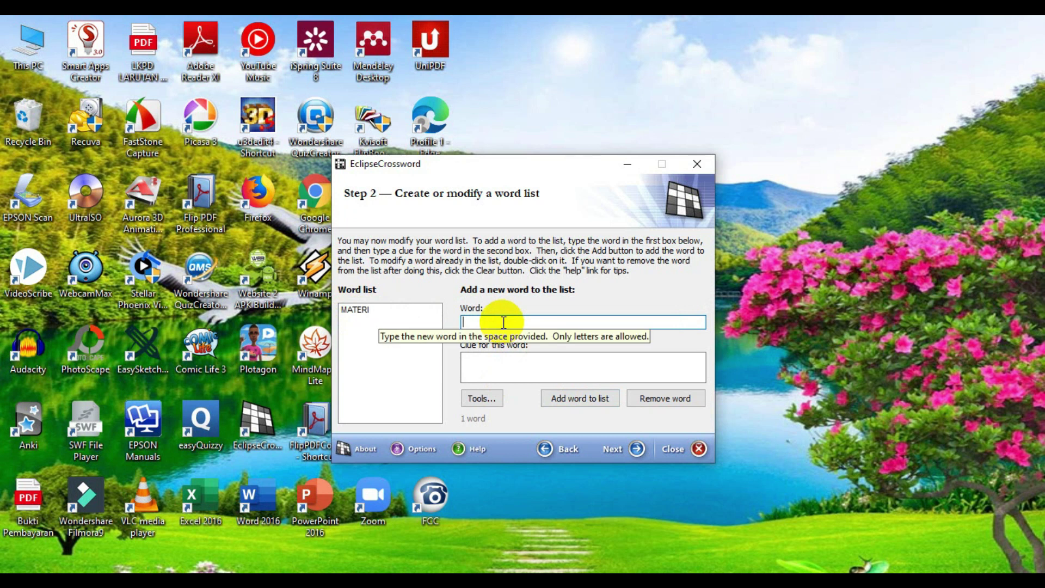
- Add the word KIMIA to the list with the clue "PERUBAHAN MATERI YANG MENGHASILKAN ZAT BARU"
text(KIMIA)
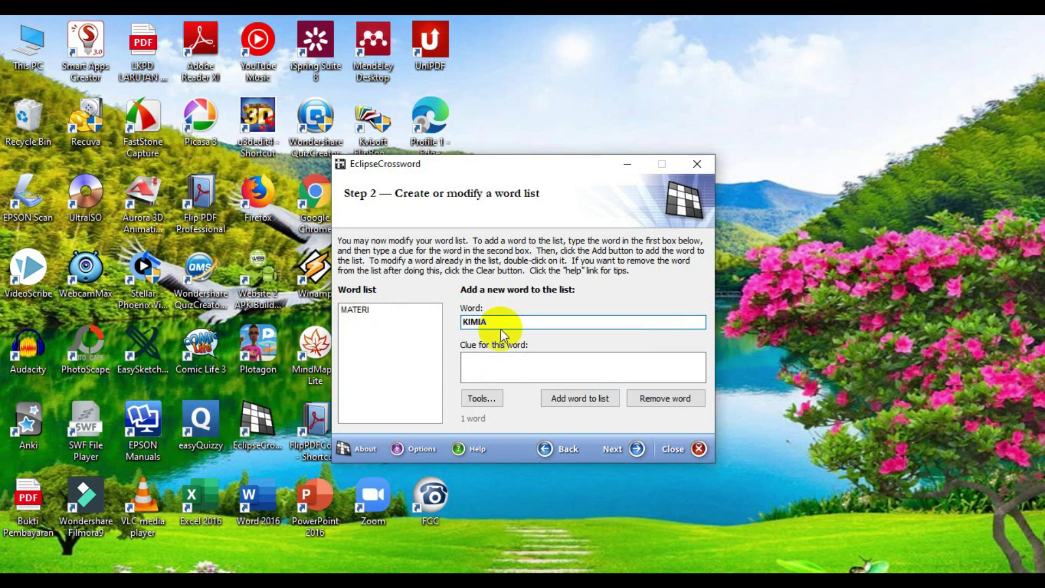
click(493, 361)
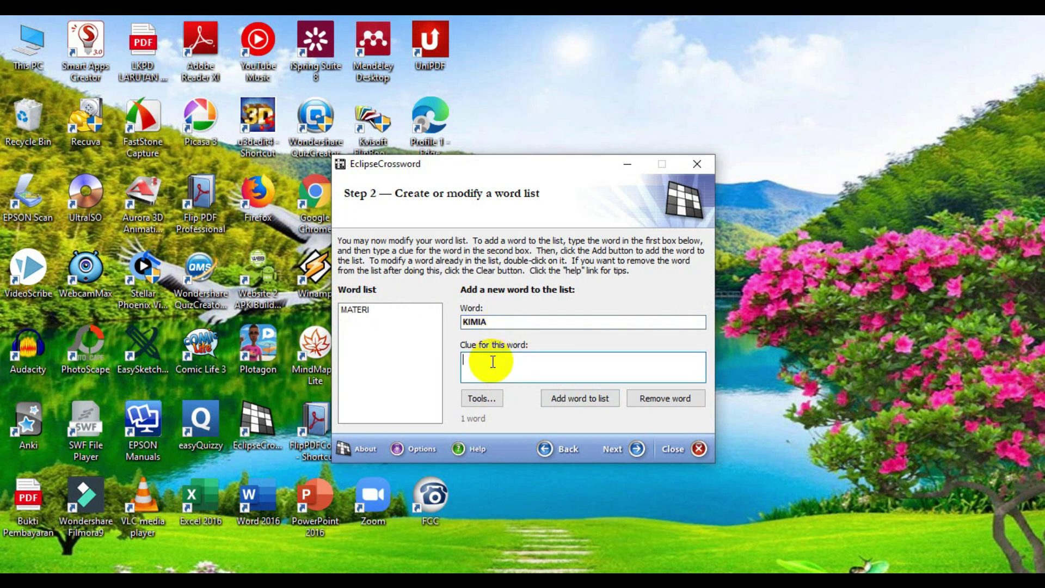
text(PERUBAHAN MATERI YANG MENGHASILKAN)
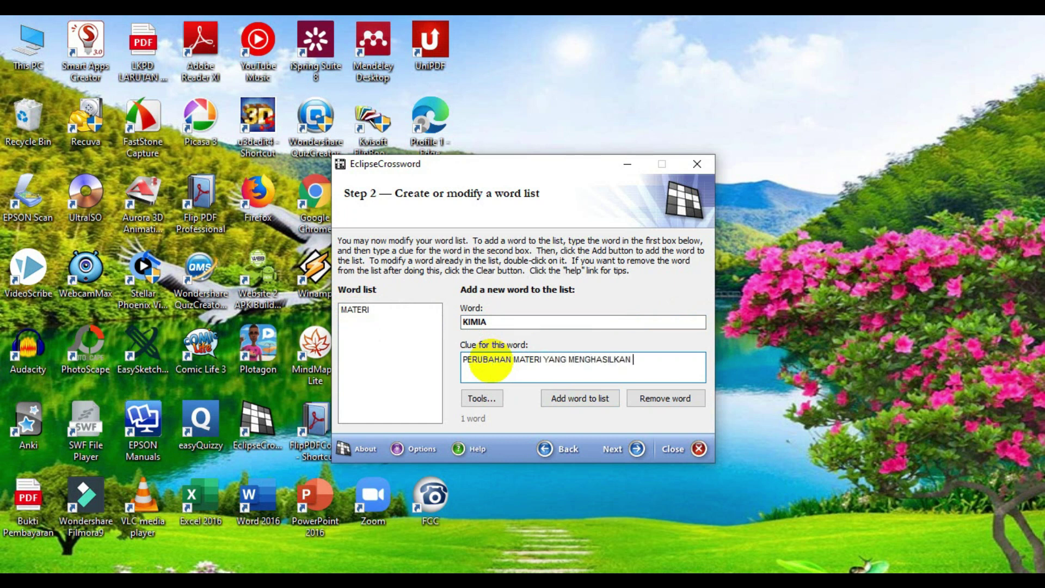
text( ZAT BARU)
click(569, 402)
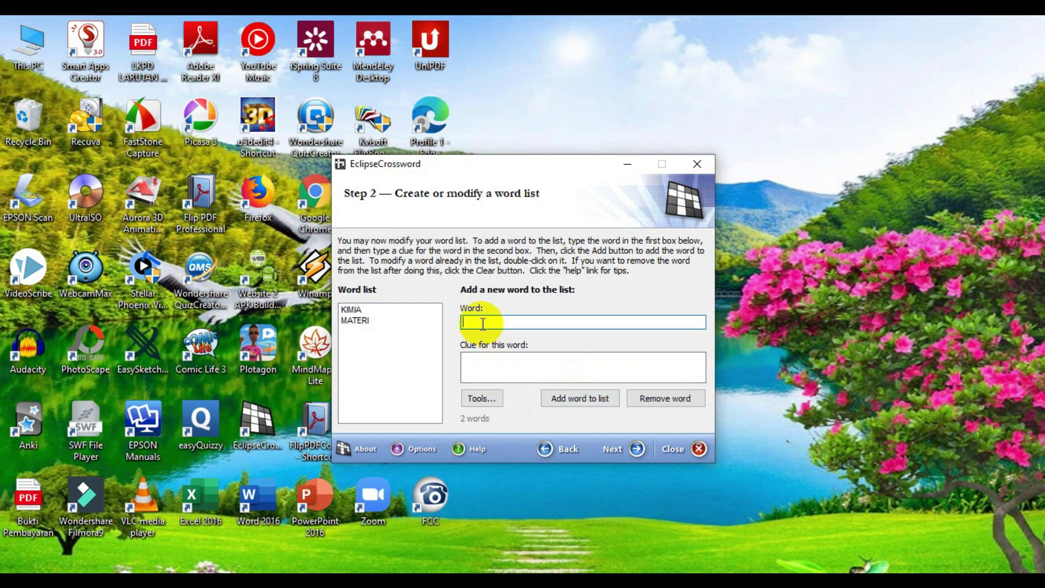
- Add the word ENDAPAN to the list with the clue "SALAH SATU CIRI TERJADINYA REAKSI KIMIA"
text(ENDAPAN)
click(486, 358)
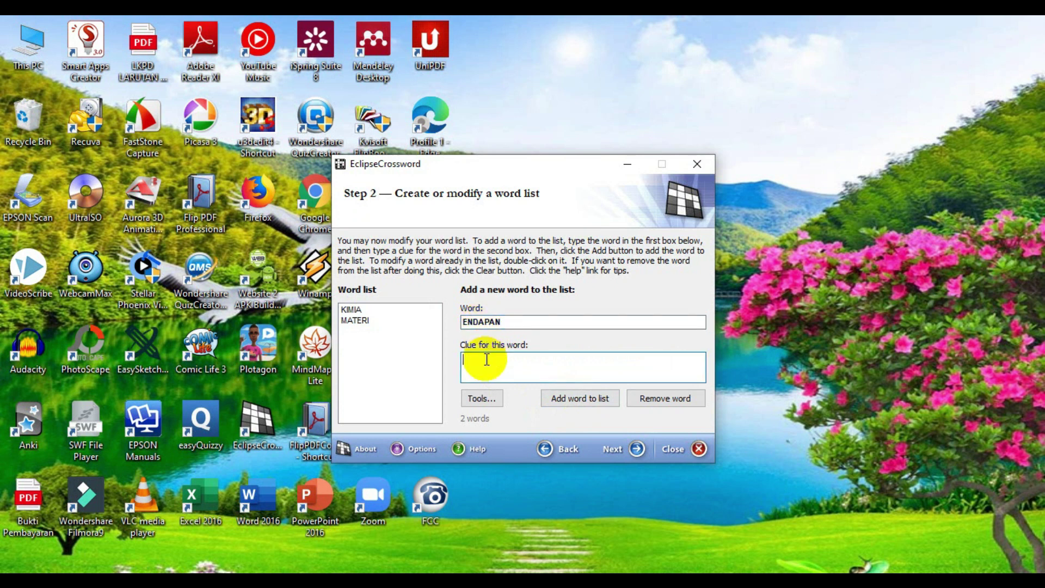
text(SALAH SATU CIRI TERJADINYA REAKSI)
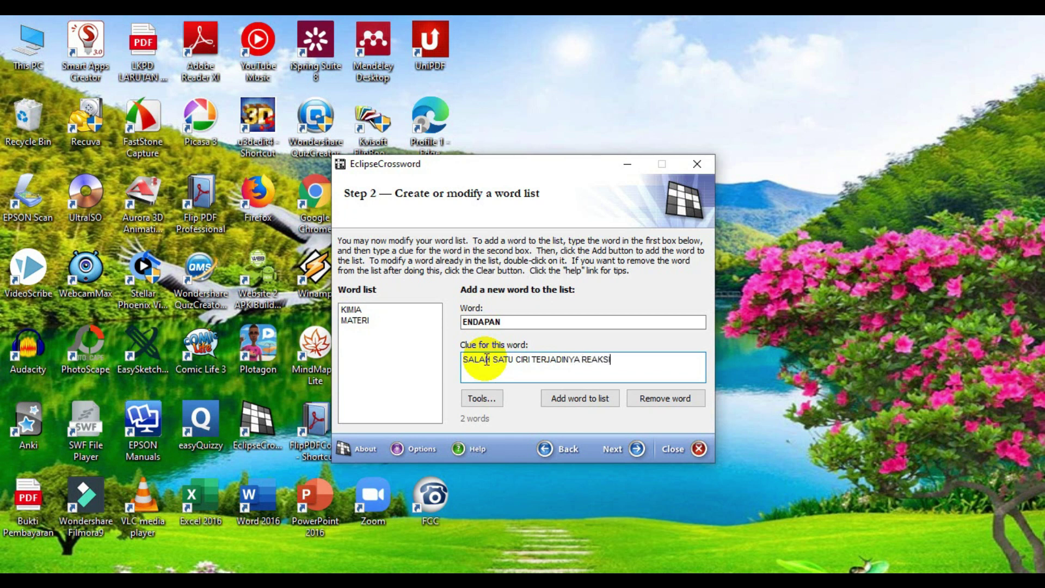
text( KIMIA)
click(560, 403)
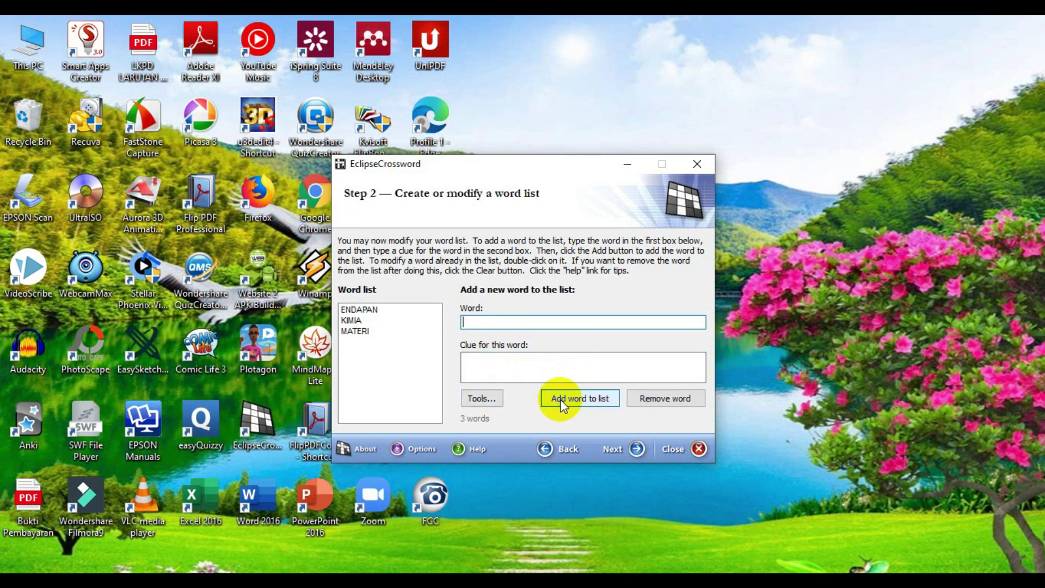
- Add the word INTENSIF to the list with the clue "SIFAT MATERI YANG MERUPAKAN CIRI KHAS ZAT"
text(INTENSIF)
click(481, 375)
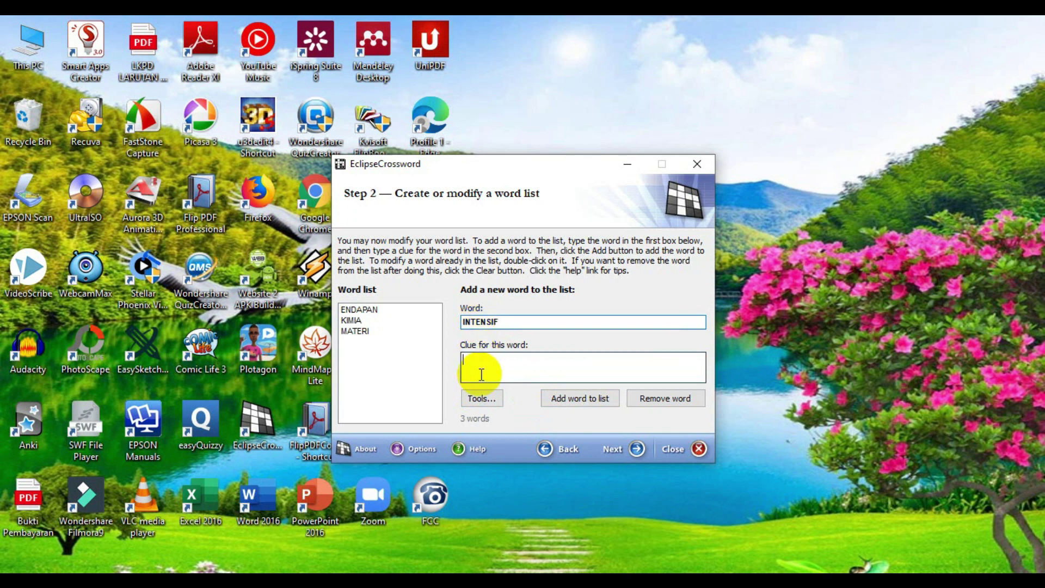
text(SIFAT)
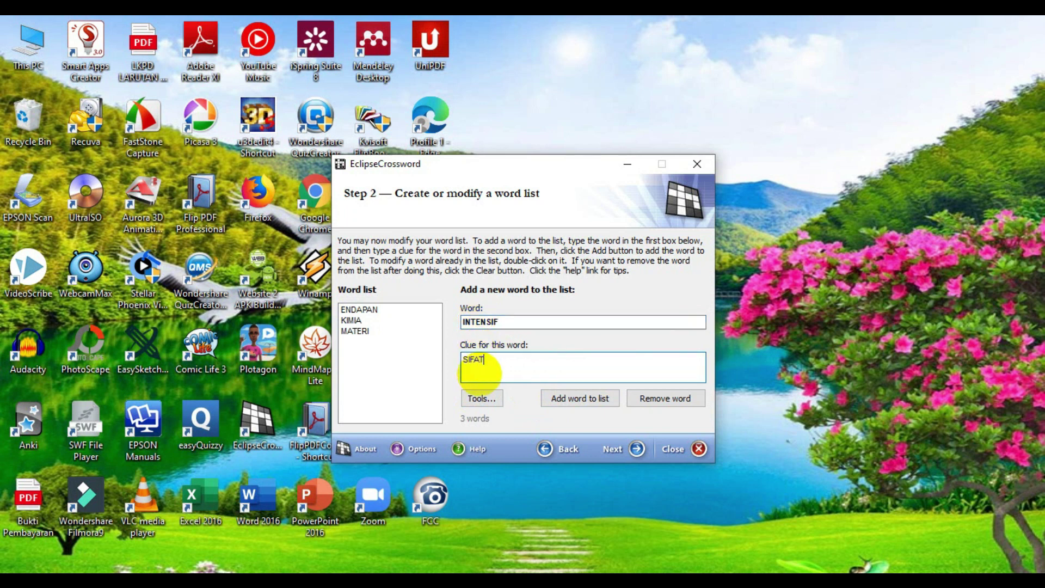
text( MATERI YANG MERUPAKAN CIRI K)
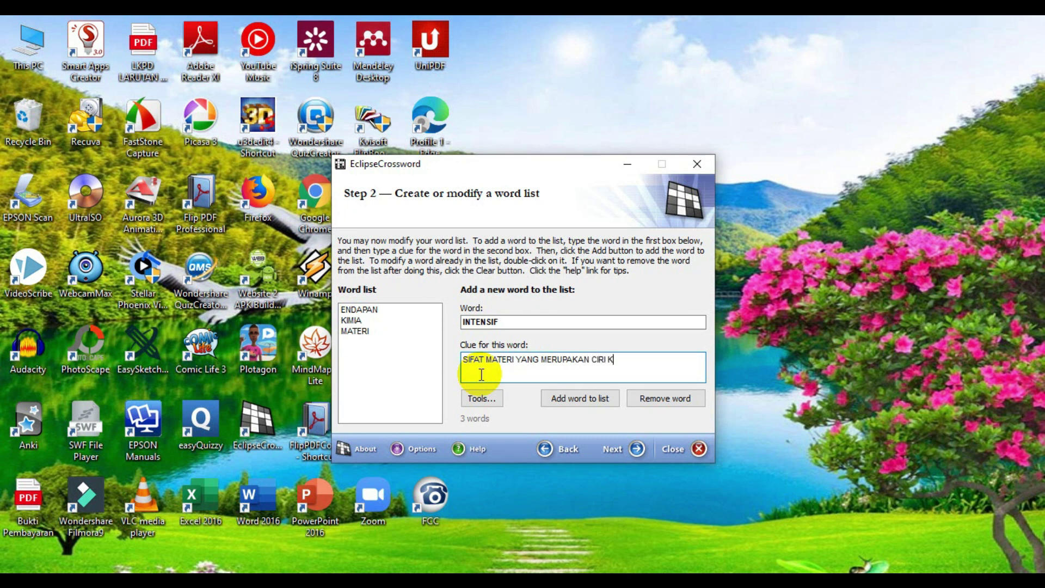
text(HAS ZAT)
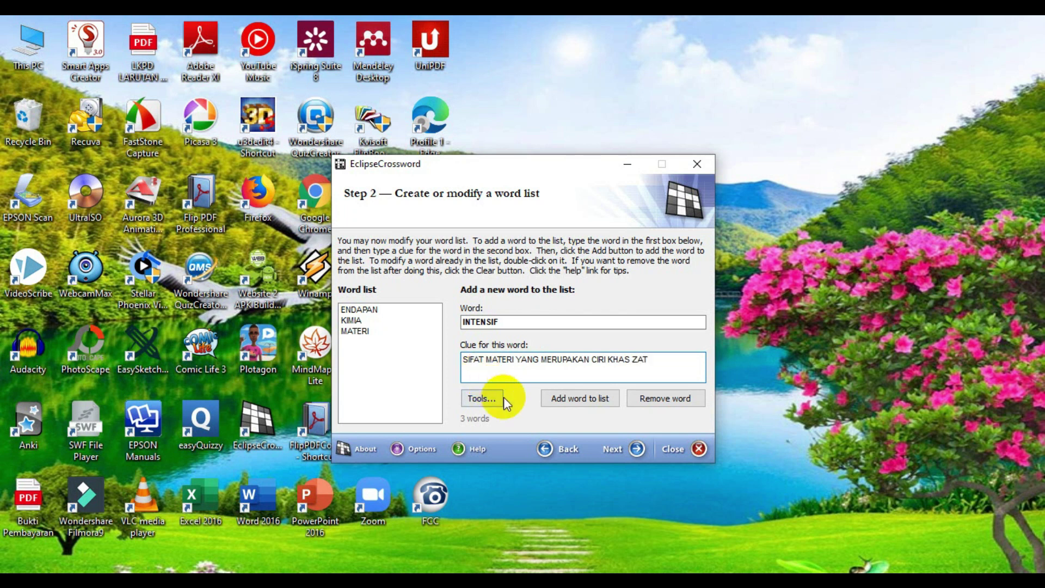
click(559, 393)
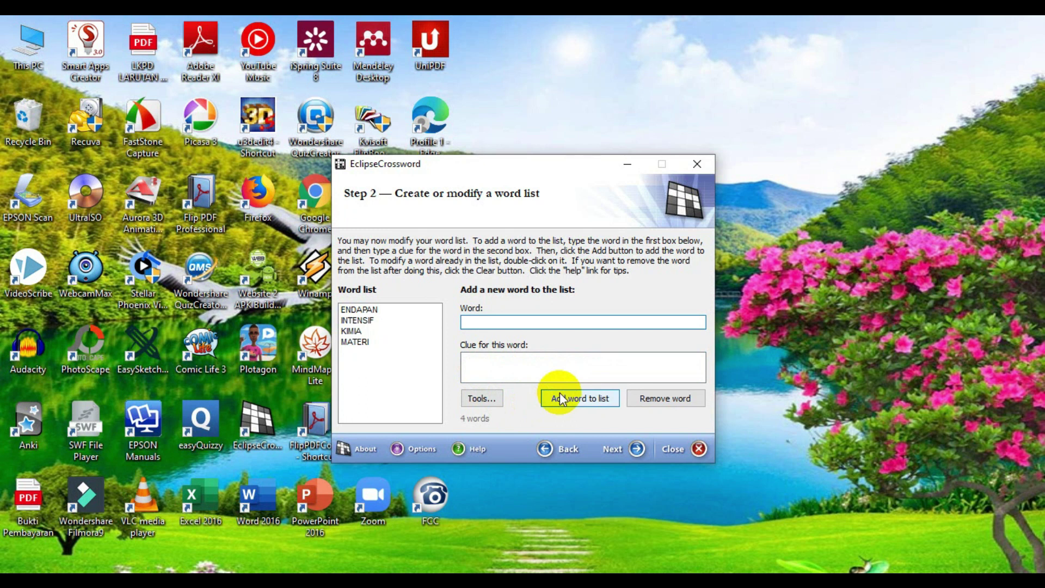
- Add the word KOROSI to the list with the clue "BESI BERKARAT"
text(KO)
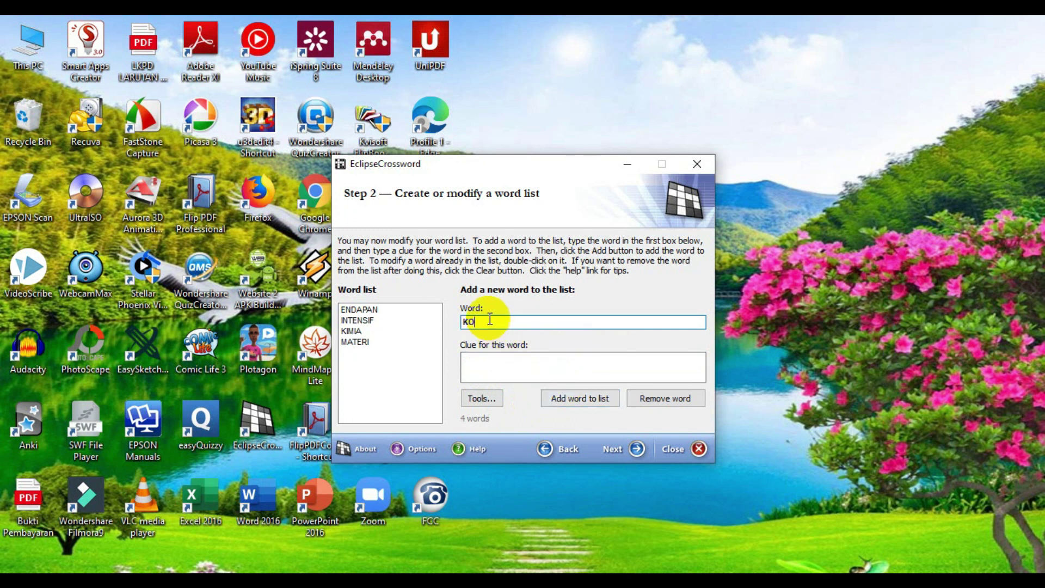
text(ROSI)
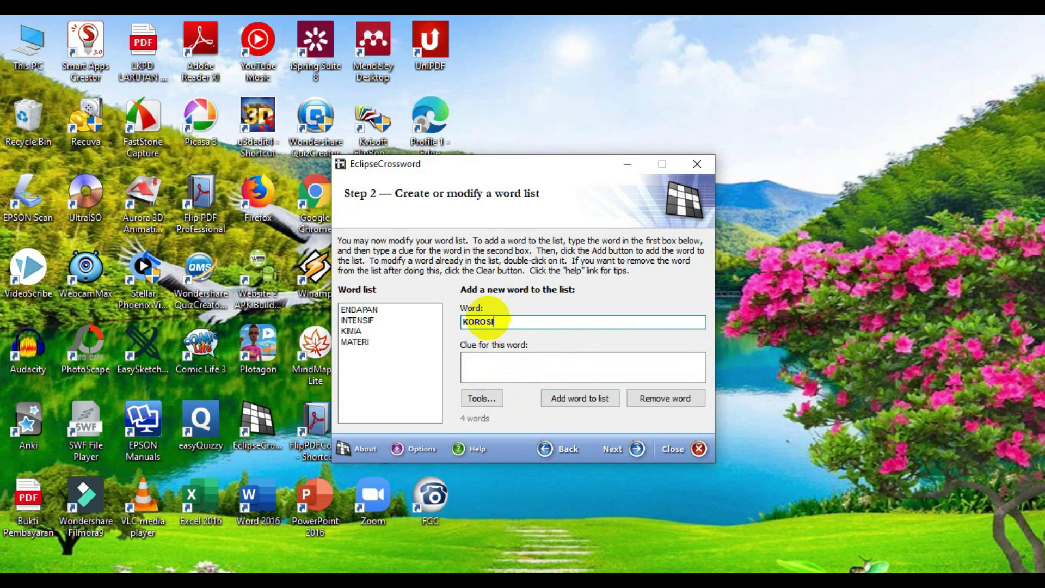
click(497, 358)
text(BES)
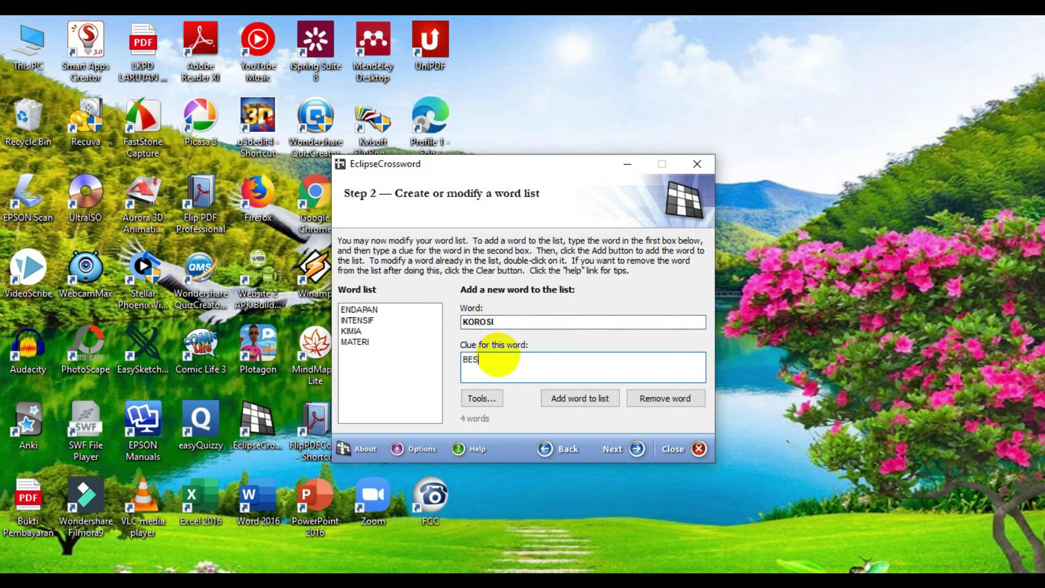
text(I BERKARAT)
click(592, 405)
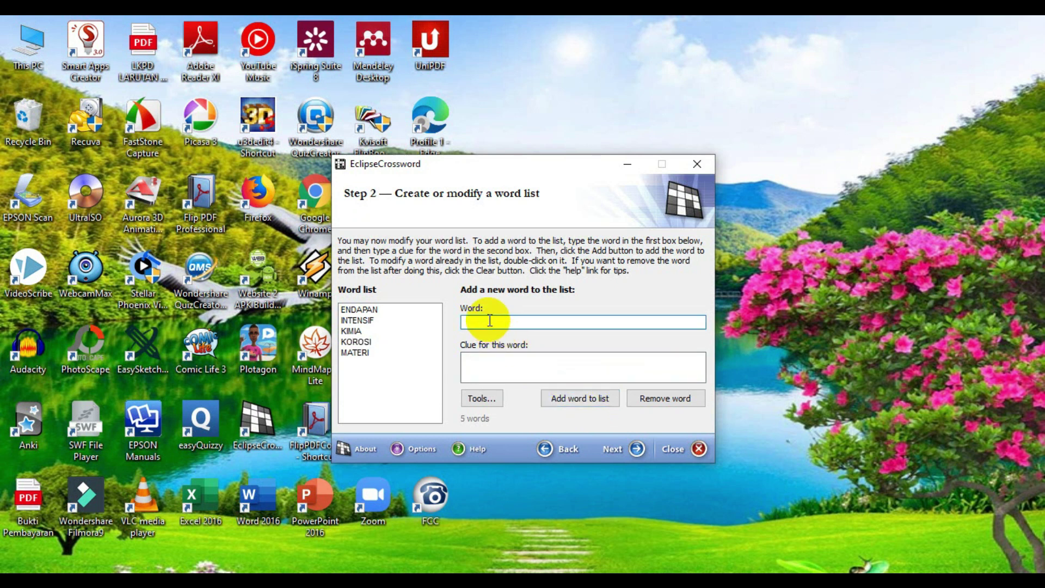
- Add the word FISIKA to the list with the clue "PERUBAHAN MATERI YANG TIDAK MENGHASILKAN ZAT BARU"
text(FISIKA)
click(491, 358)
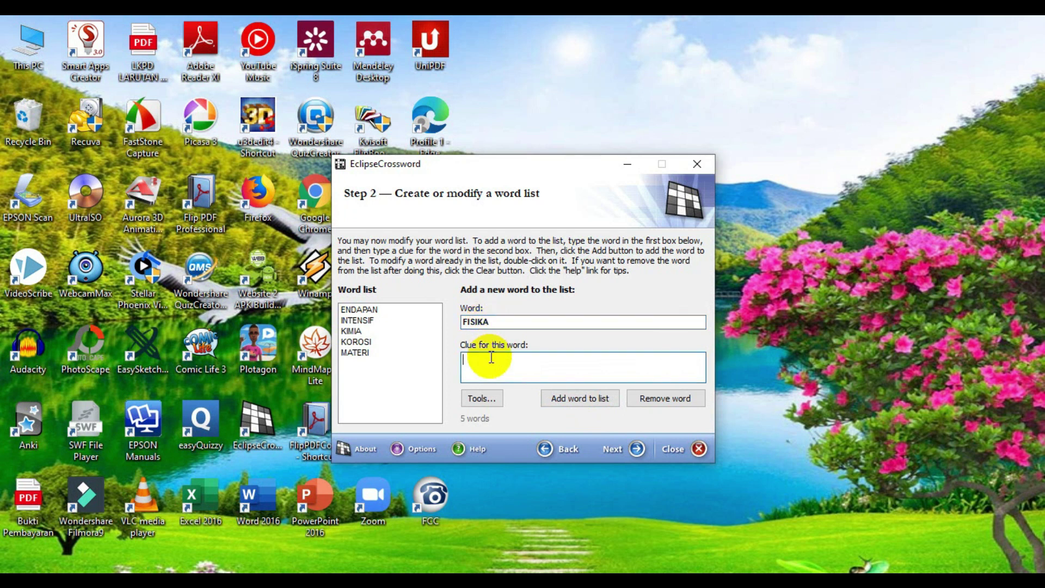
text(PERUBAHAN MATERI YANG TIDAK MENGH)
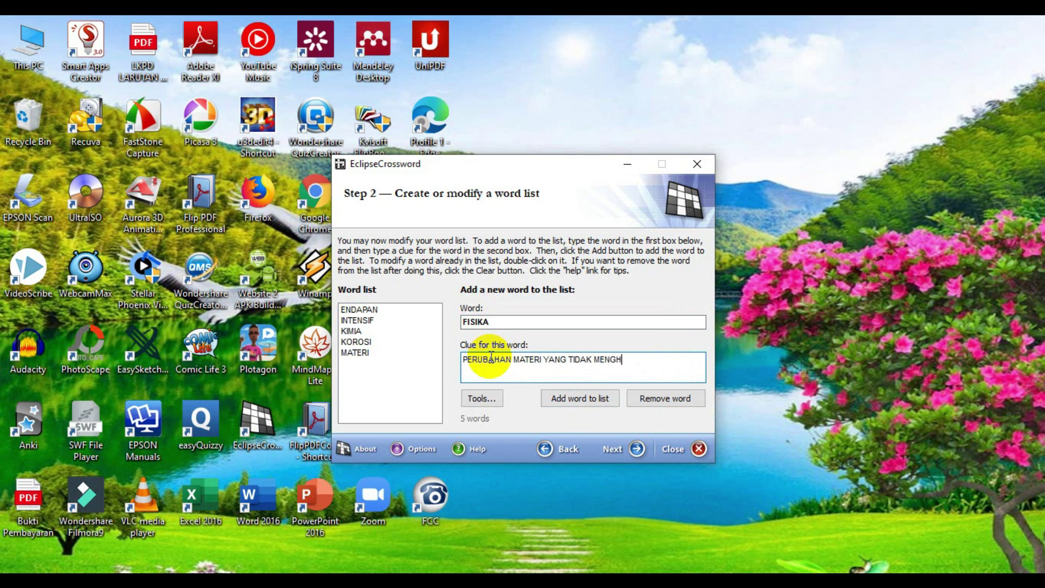
text(ASILKAN ZAT BARU)
click(586, 403)
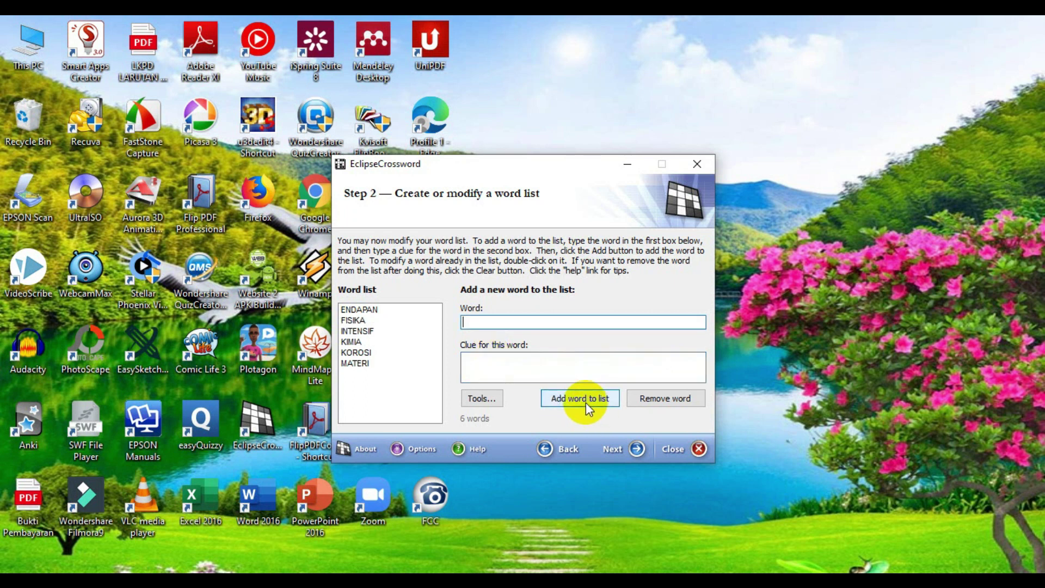
- Add the word DESTILASI to the list with the clue "PEMISAHAN CAMPURAN BERDASARKAN TITIK DIDIHNYA"
click(478, 322)
text(DEST)
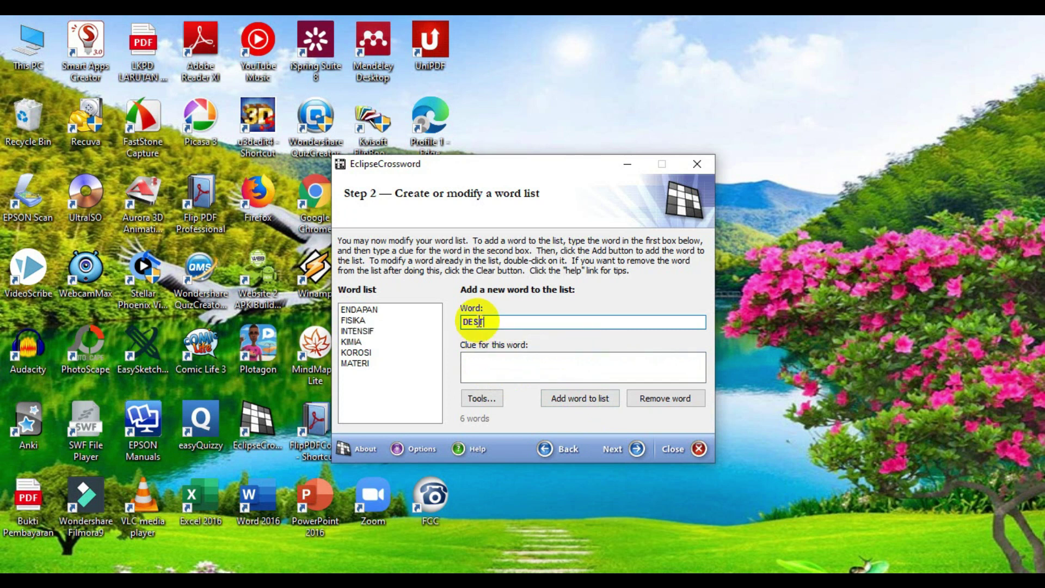
text(ILASI)
click(485, 361)
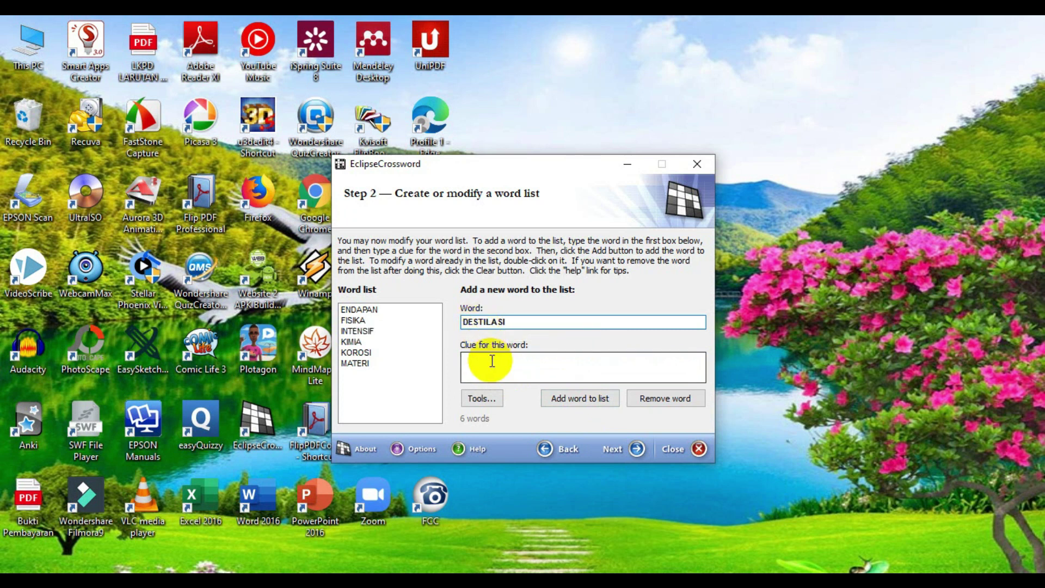
text(PEMISAH)
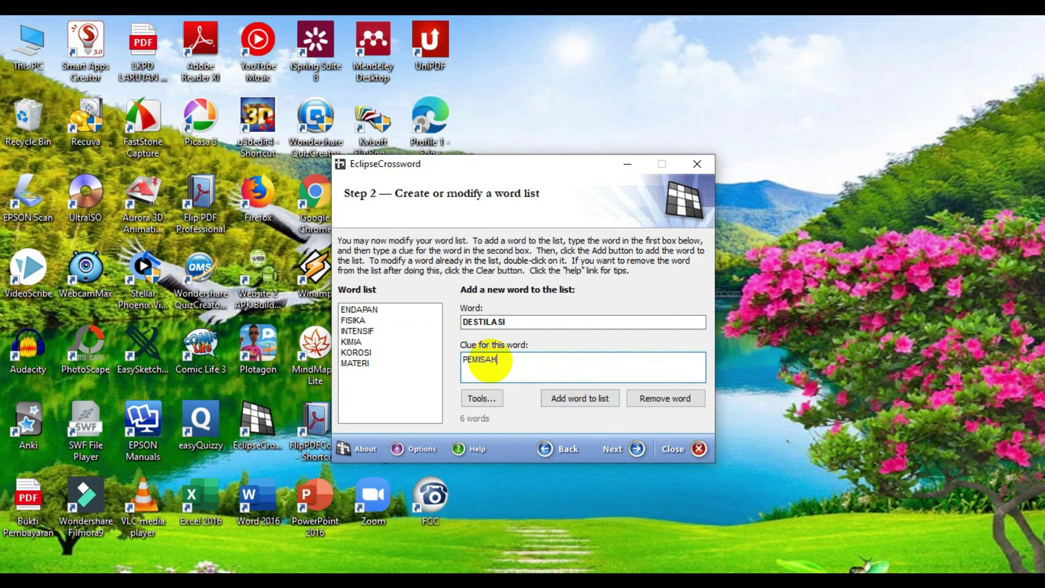
text(AN CAMPURAN BERDASAR)
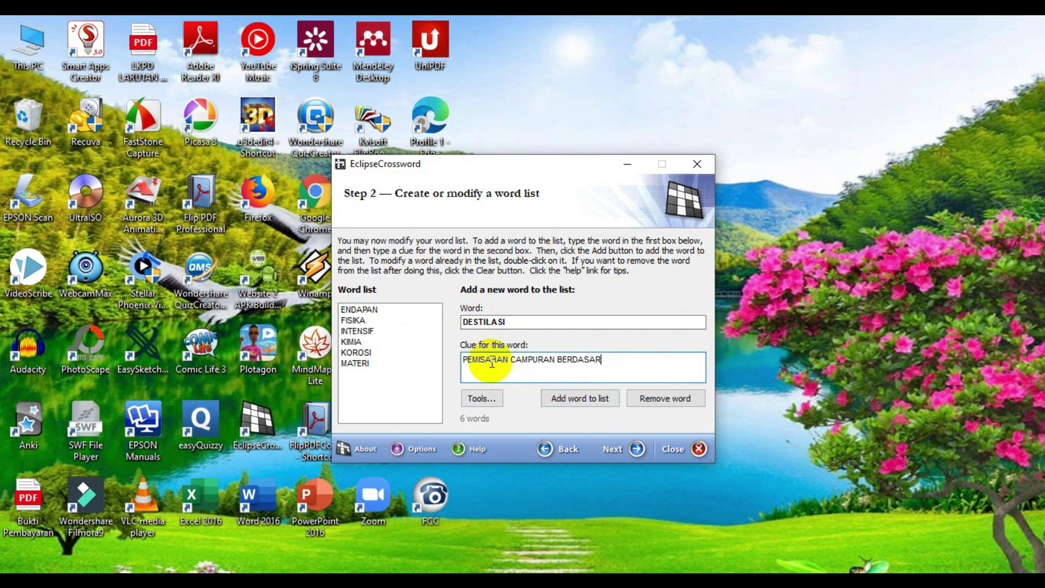
text(KAN TITIK DIDIHNYA)
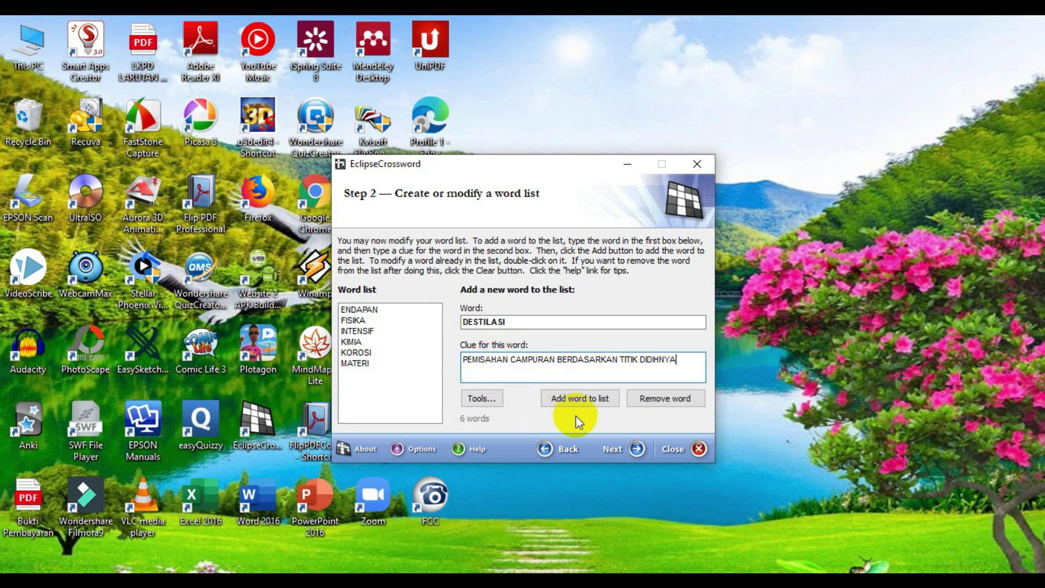
click(577, 400)
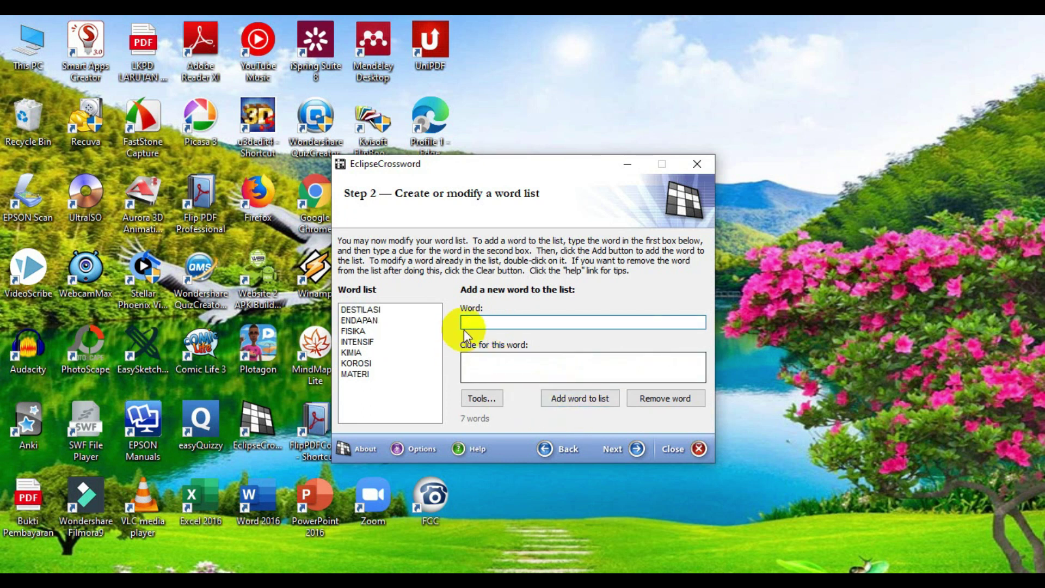
- Add the word HOMOGEN to the list with the clue "CAMPURAN YANG SERBA SAMA"
text(HOMOGEN)
click(478, 362)
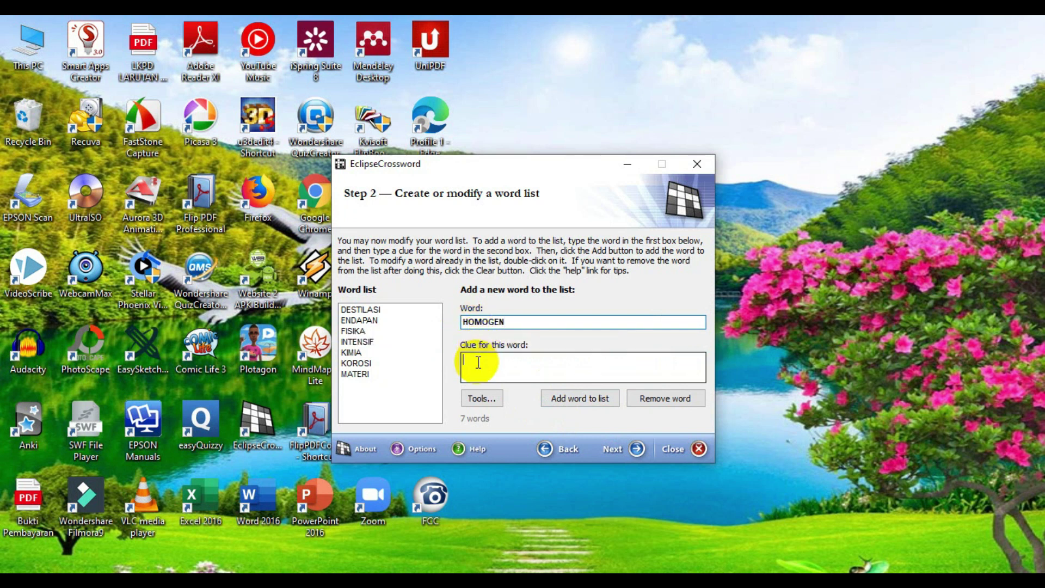
text(CA)
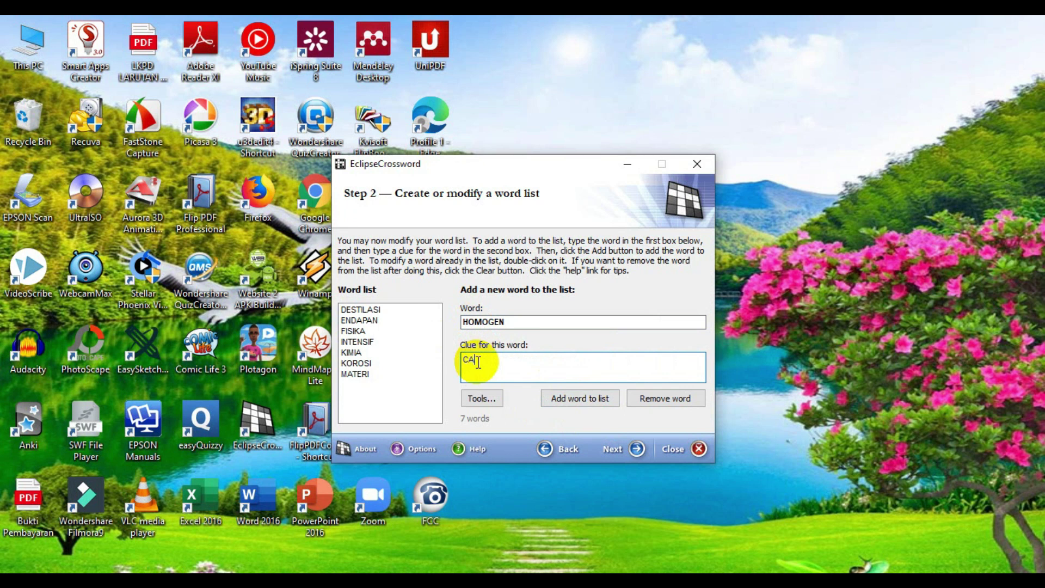
text(MPURAN YANG SERBA SAMA)
click(565, 402)
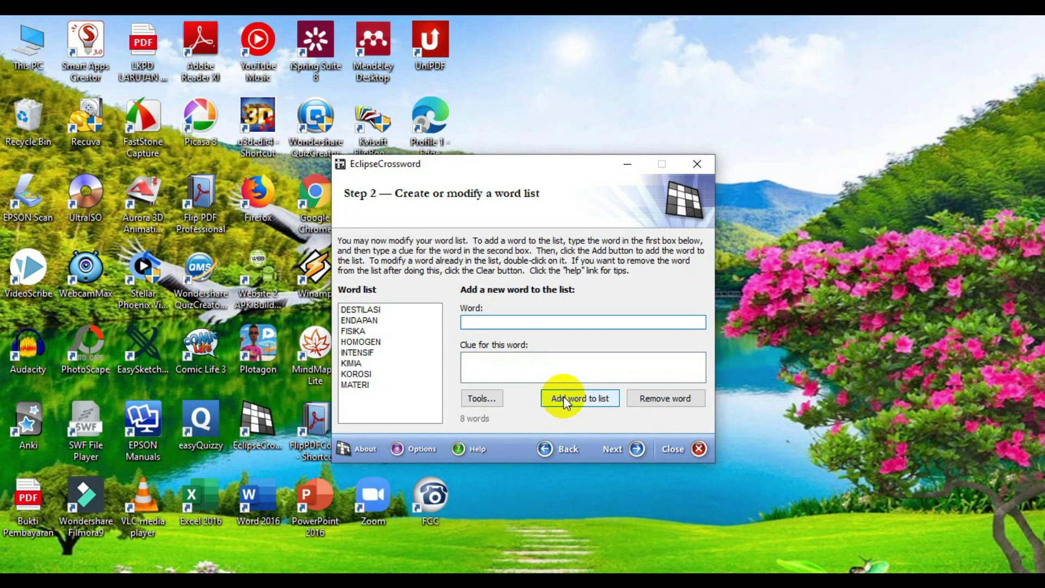
- Add the word UNSUR to the list with the clue "ZAT YANG TIDAK DAPAT DIBAGI LAGI MENJADI ZAT YANG LEBIH SEDERHANA"
text(UNSUR)
click(500, 357)
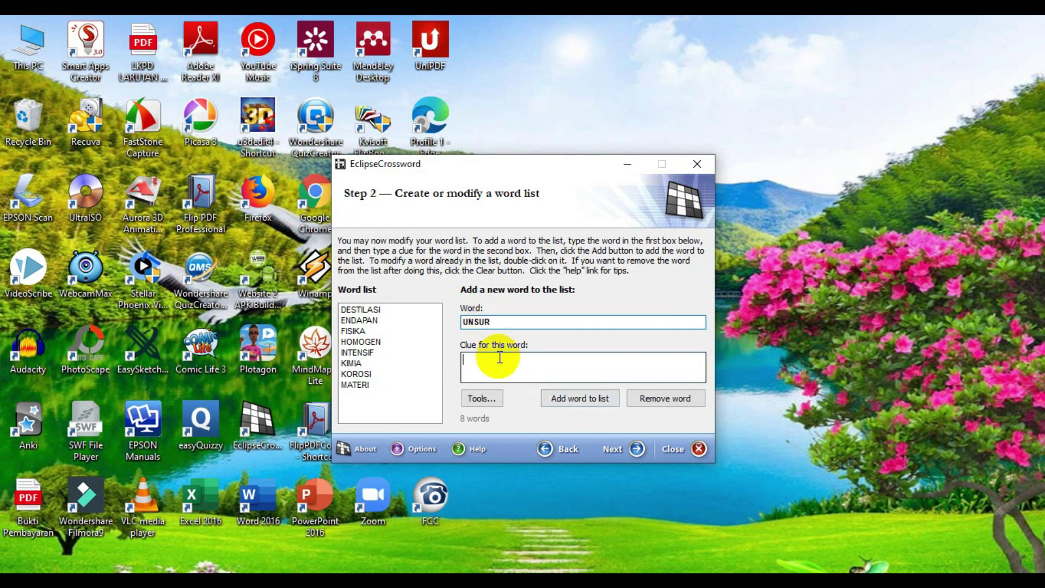
text(Z)
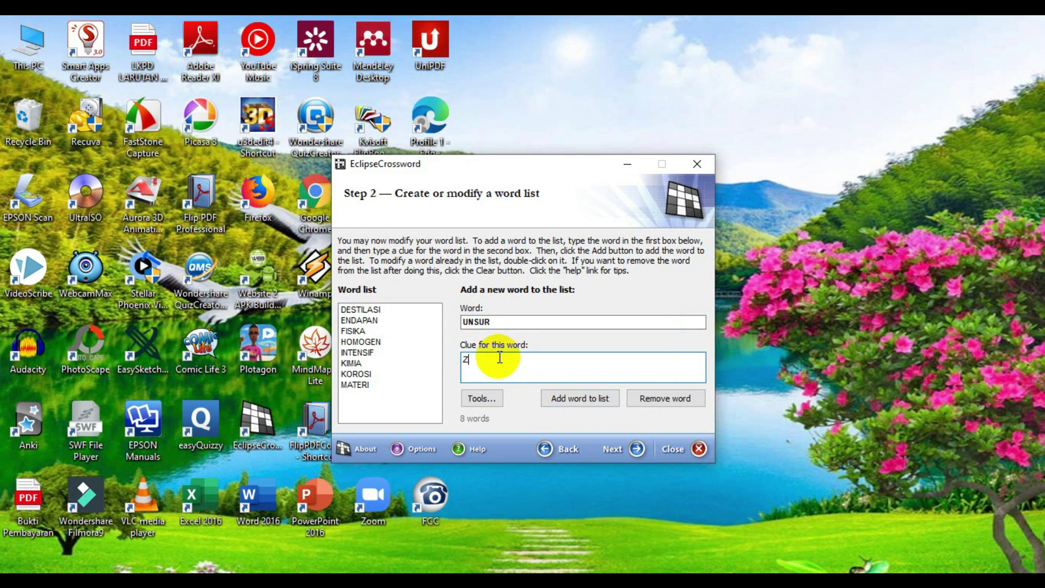
text(AT YANG TIDAK DAPAT DIBAGI LAGI )
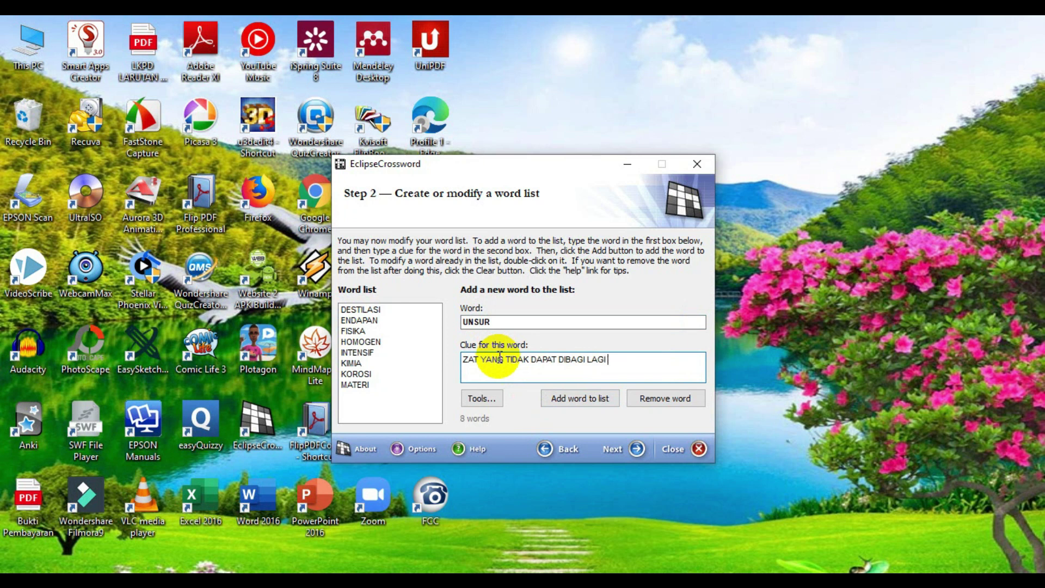
text(MENJADI ZAT YANG LEBIH SEDERHANA)
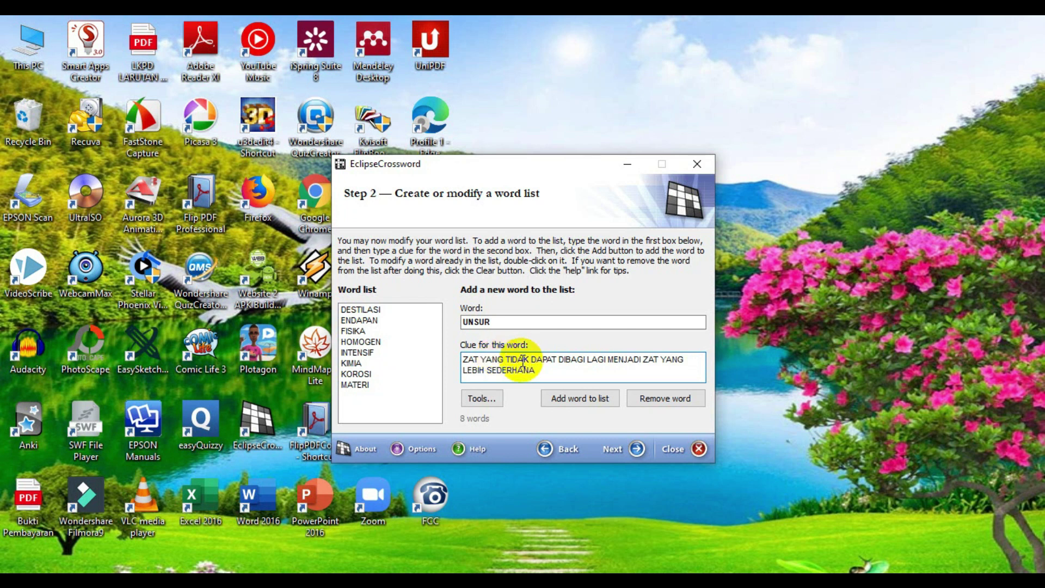
click(579, 407)
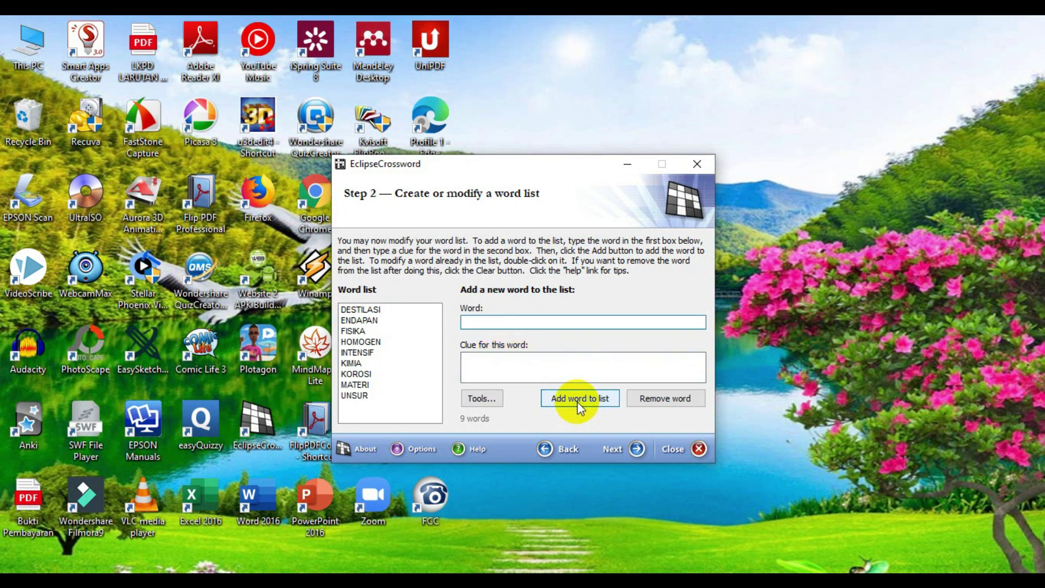
- Add the word HETEROGEN to the list with the clue "CAMPURAN AIR DAN PASIR"
text(HETERO)
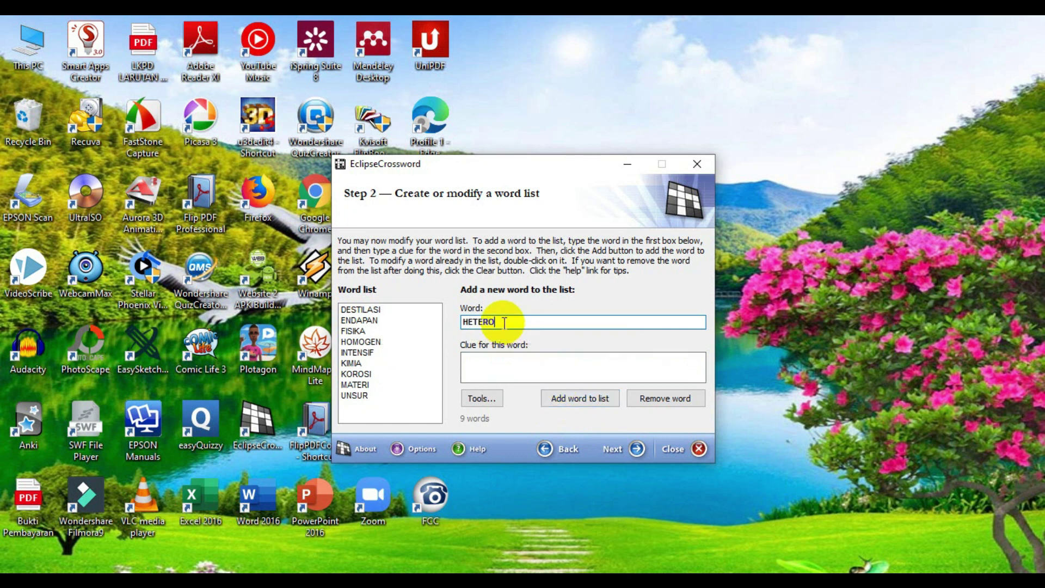
text(GEN)
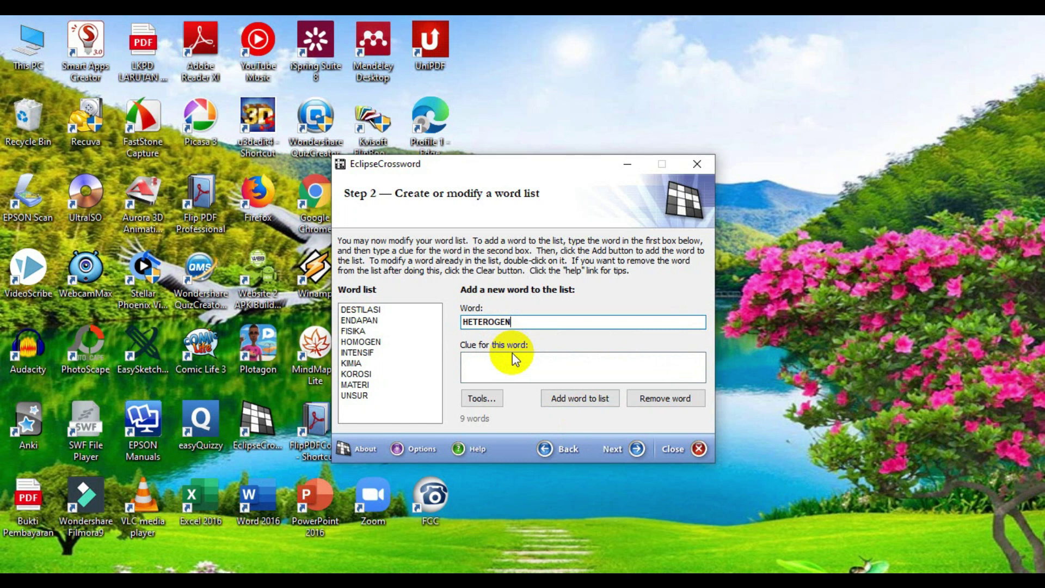
text(CAMPURAN AIR DAN PASIR)
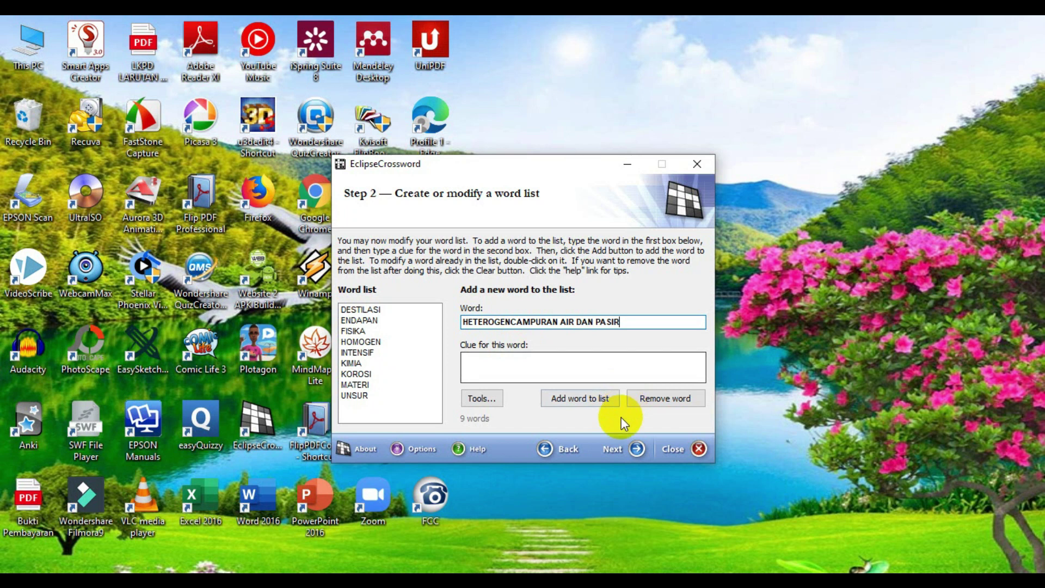
click(602, 399)
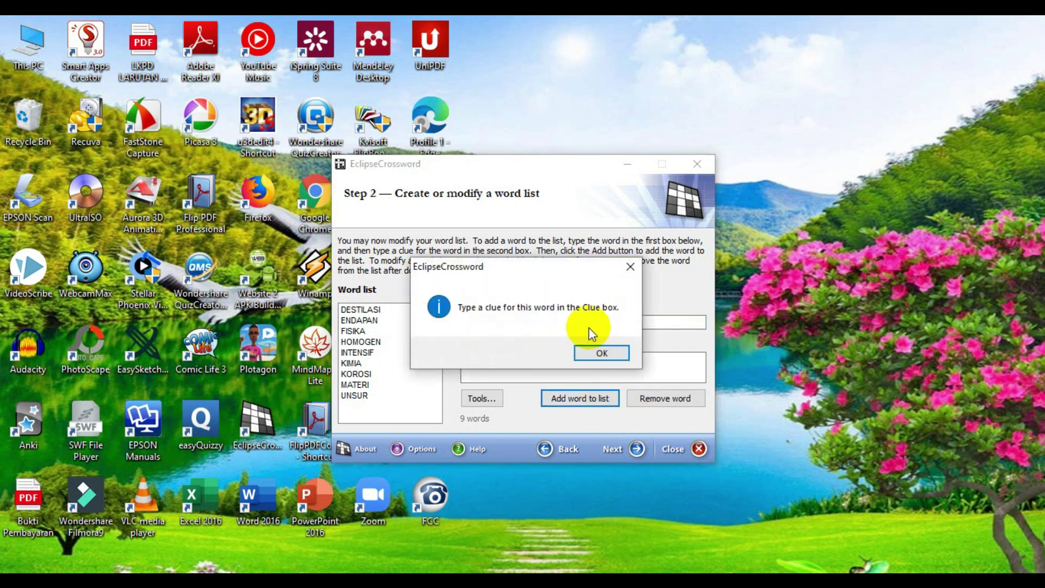
click(630, 266)
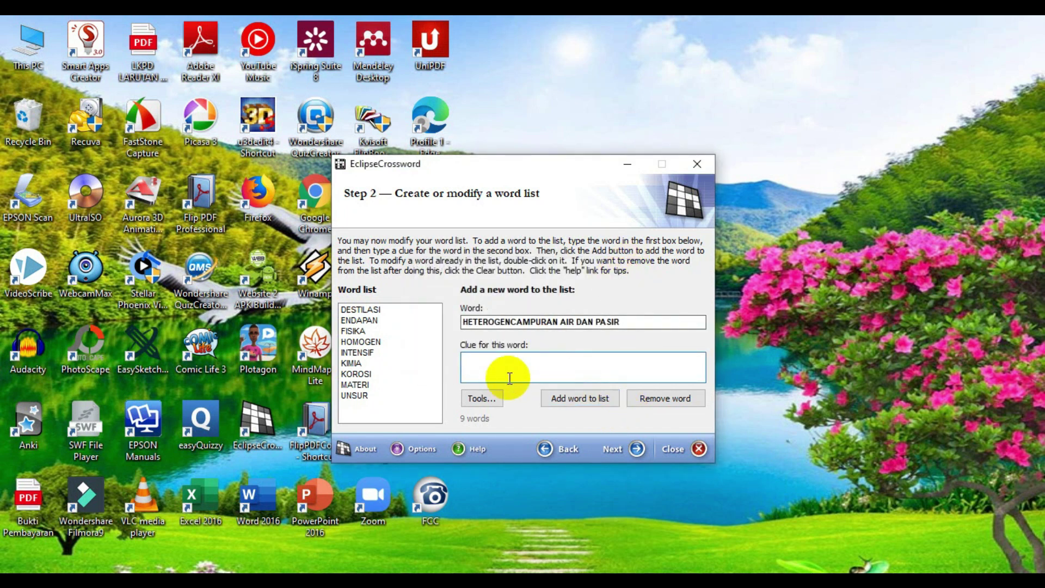
click(625, 322)
drag(625, 323, 513, 323)
key(ctrl+c)
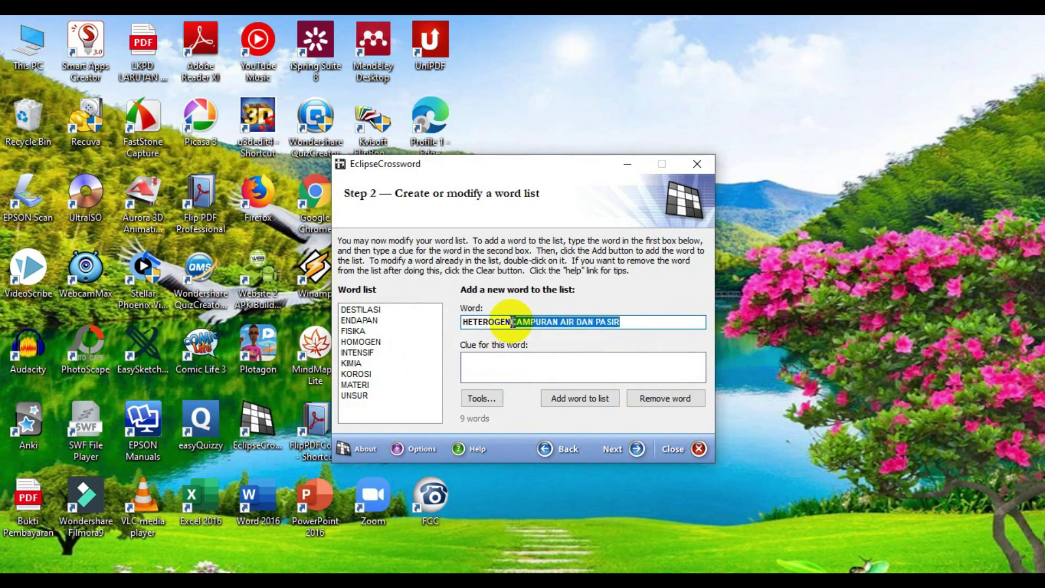
key(BackSpace)
click(498, 366)
key(ctrl+v)
click(587, 396)
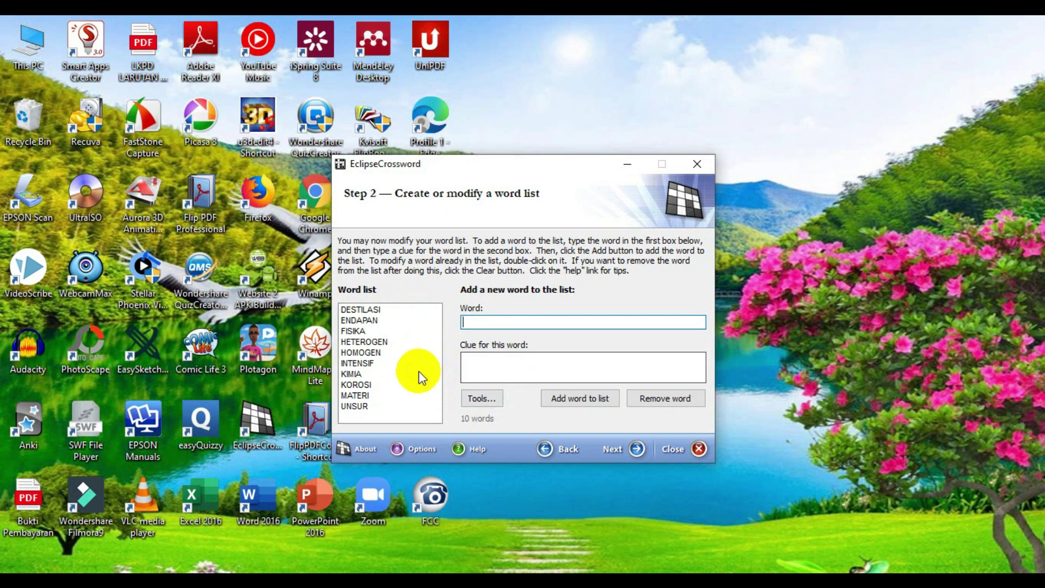
- Finish the word list and save it for future use as "TTS PERUBAHAN KIMIA" in the TTS folder on drive D
click(615, 450)
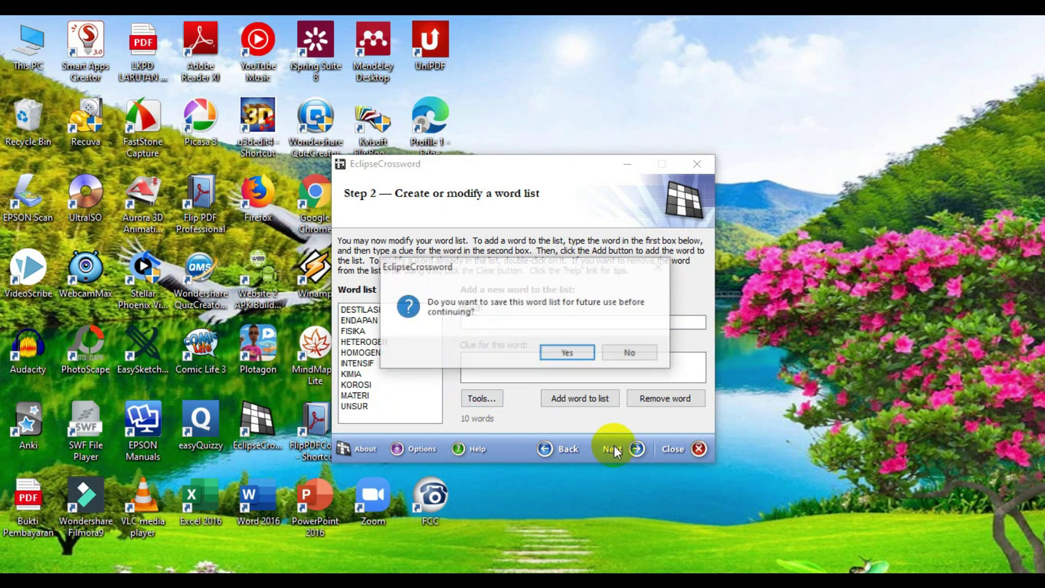
click(566, 354)
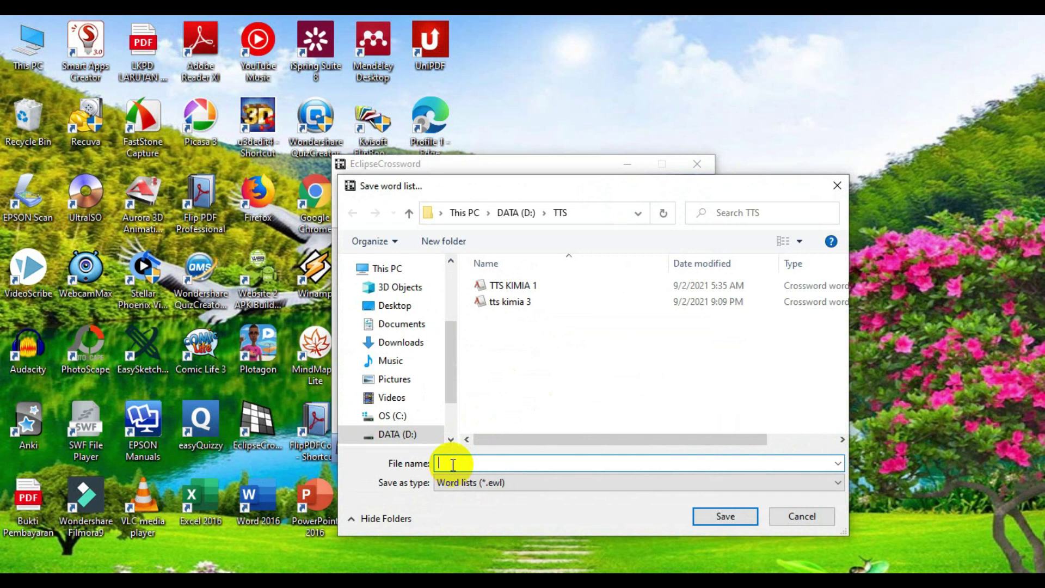
text(TTS)
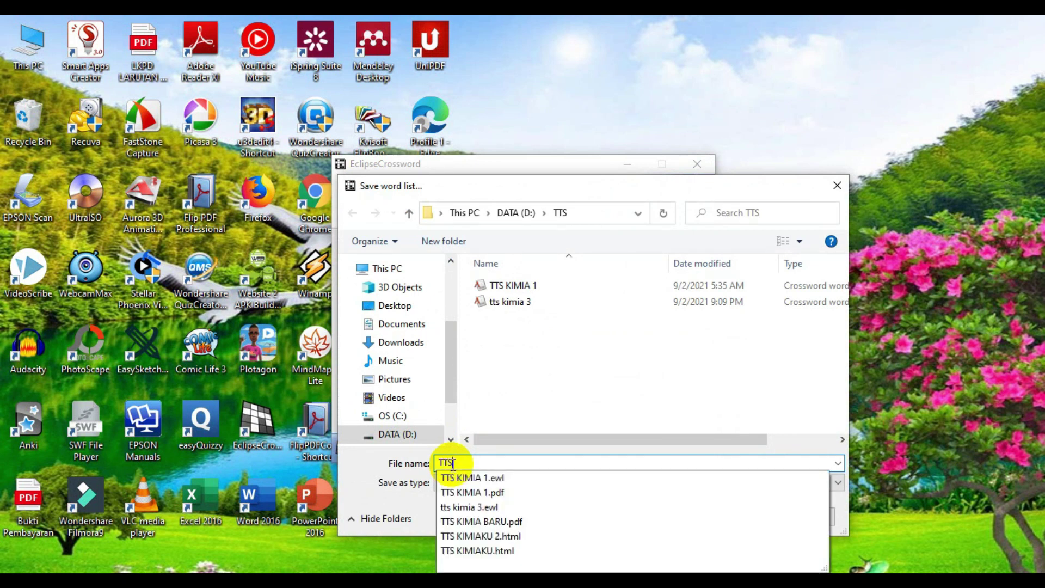
text(  P)
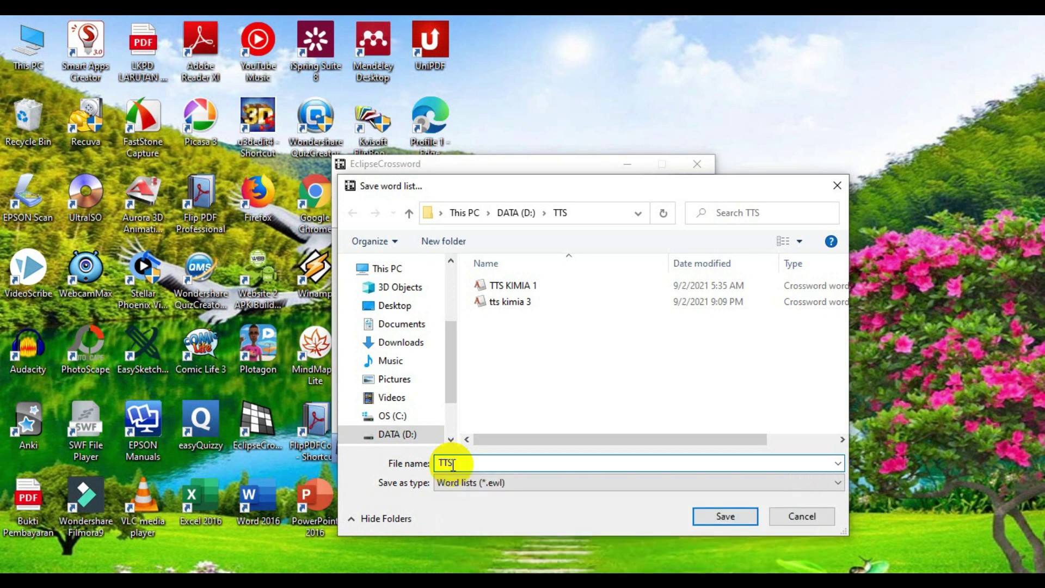
text(ERUBAHAN KIMIA)
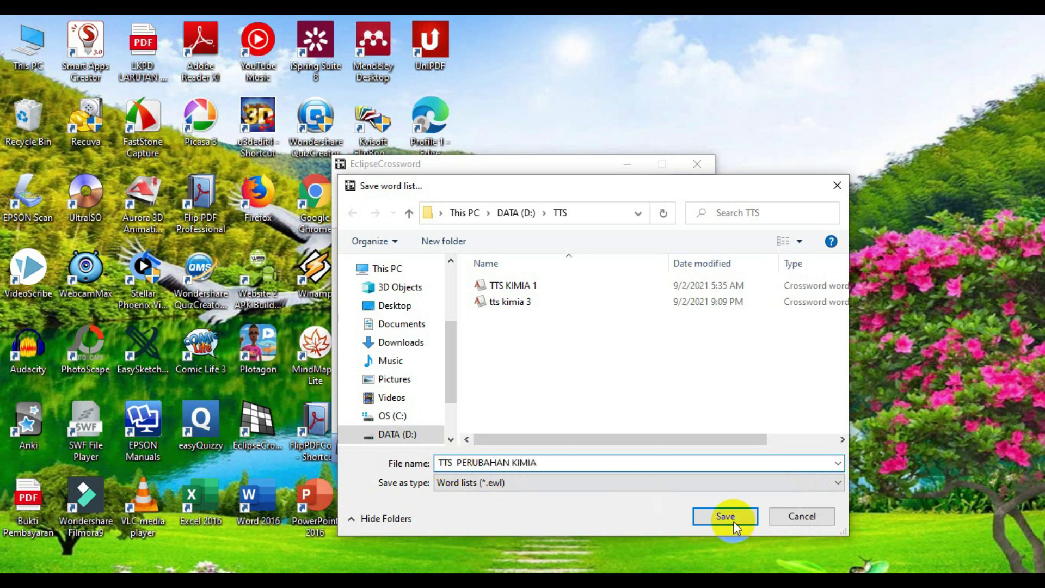
click(721, 515)
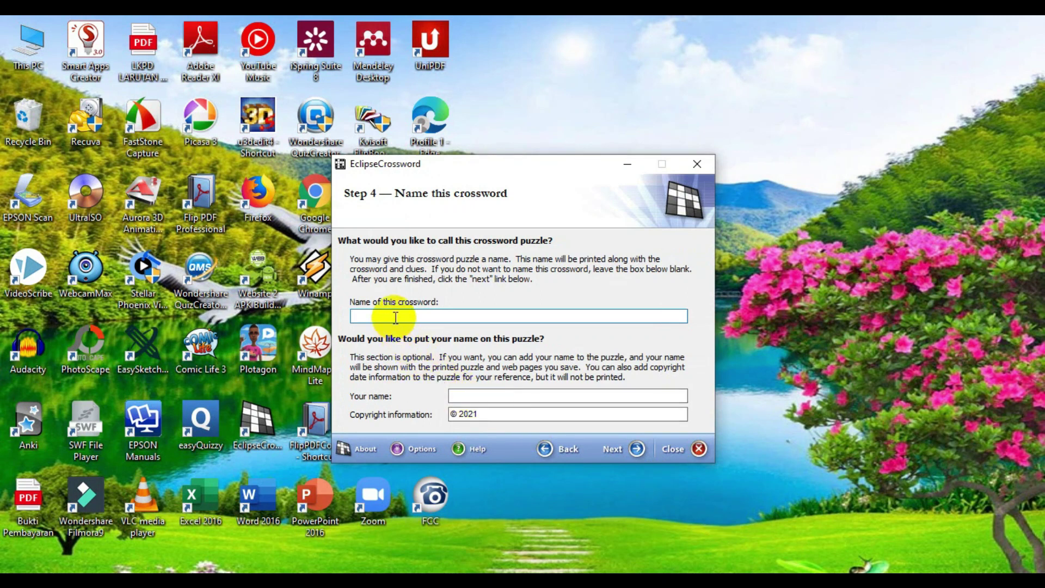
- Name the crossword "TTS PERUBAHAN MATERI", enter the author's name and continue to the puzzle size
text(TTS PERUBAHAN MATERI)
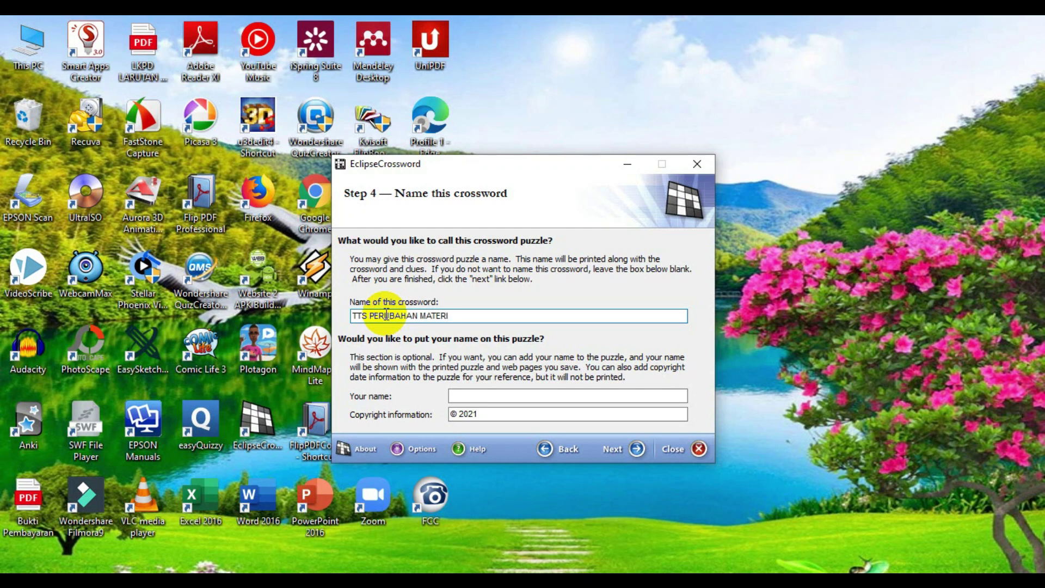
click(484, 397)
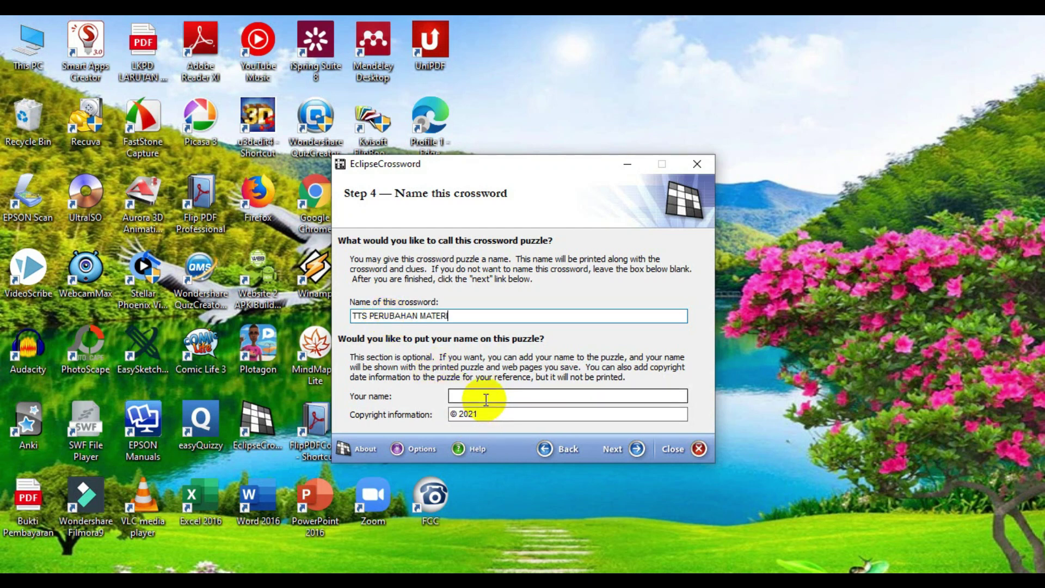
text(HJ)
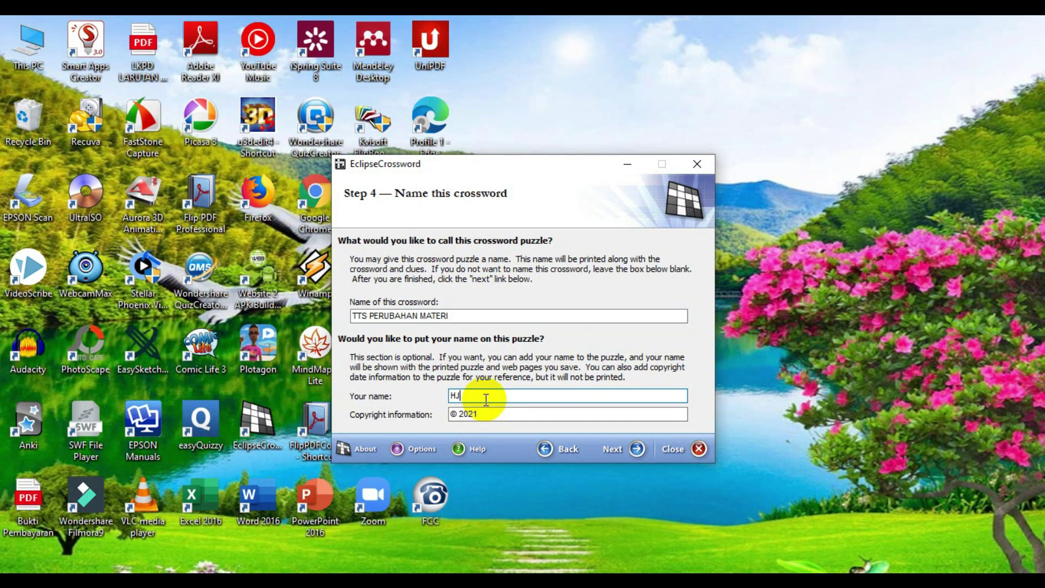
text(,,)
key(BackSpace)
text(. ZAENAB)
click(612, 449)
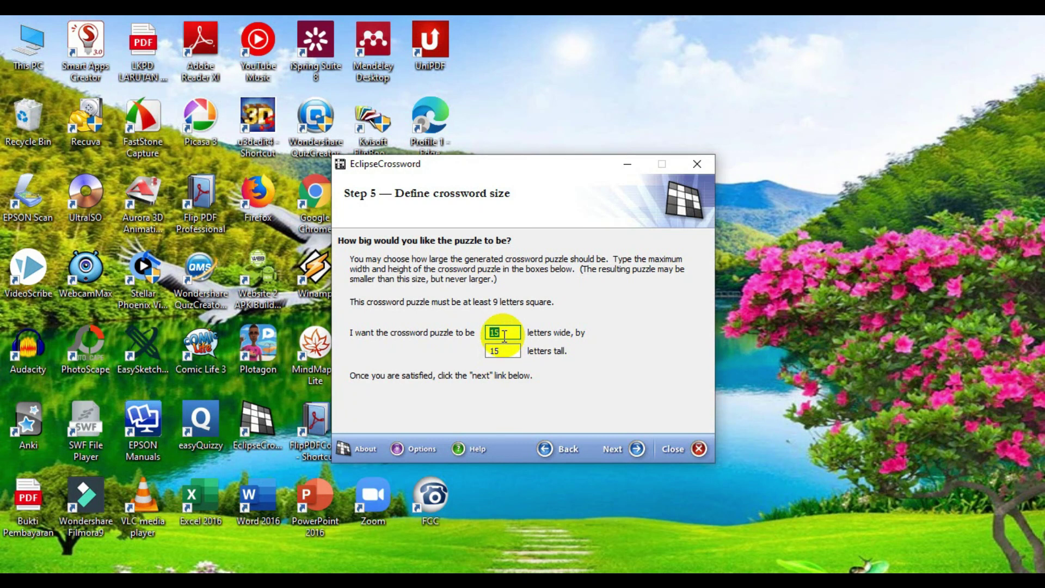
- Generate the crossword with a maximum size of 15 by 15 letters and regenerate its layout three times
click(616, 454)
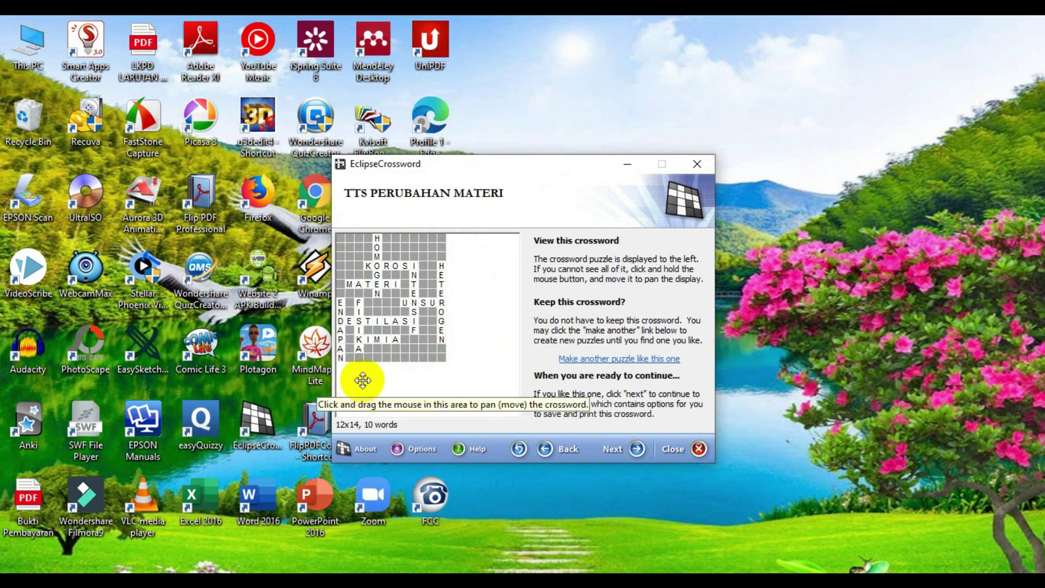
click(605, 360)
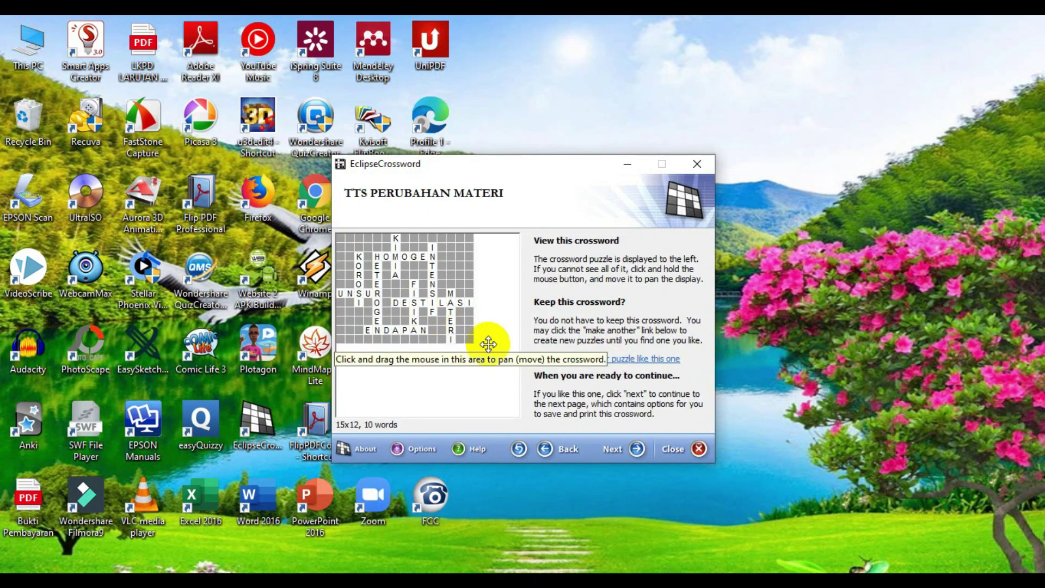
click(577, 361)
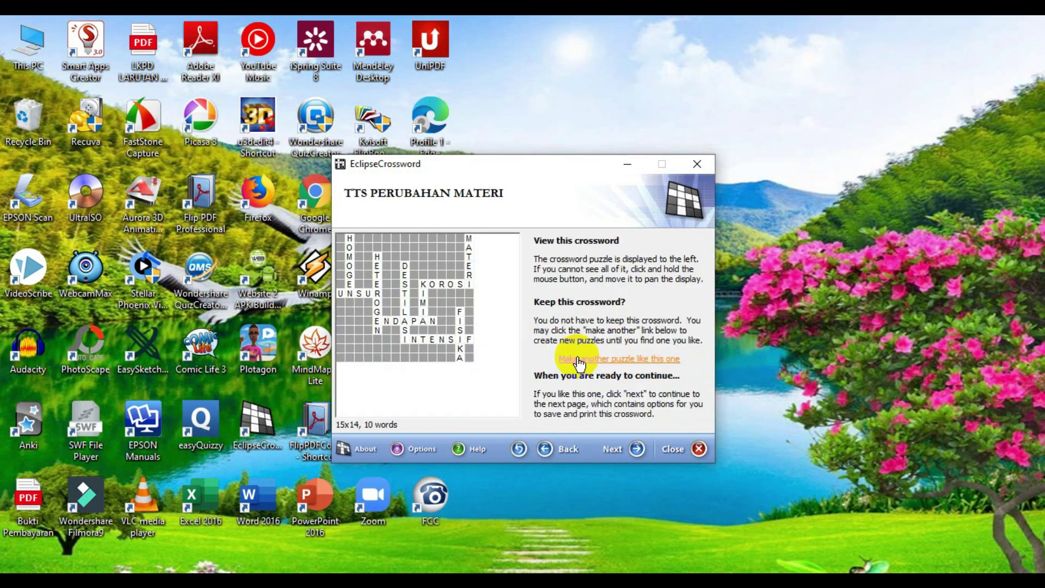
click(579, 362)
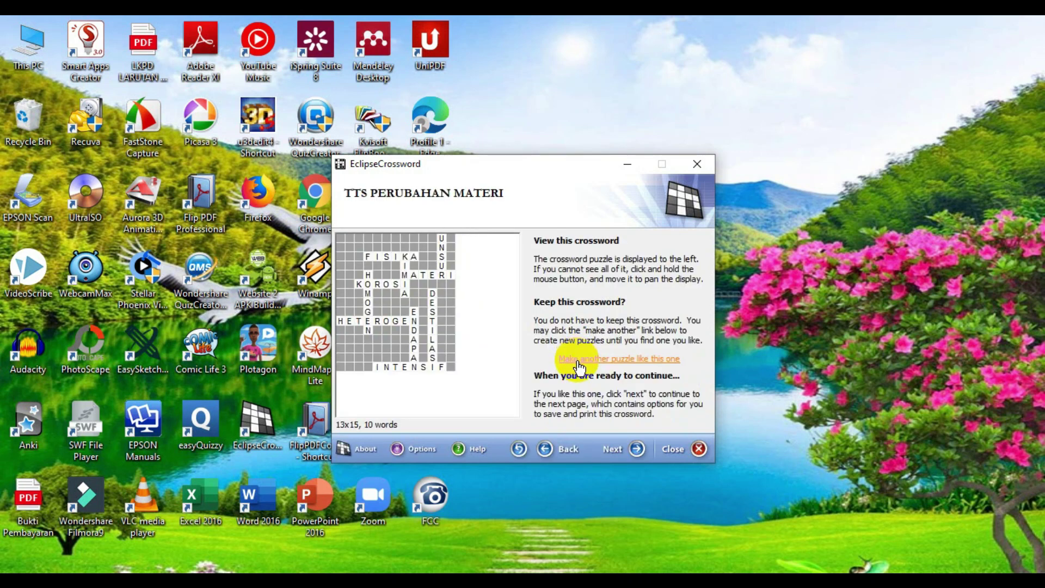
- Regenerate the crossword repeatedly until a compact 12 by 14 layout is obtained, then accept it and continue to the save and print options
click(579, 362)
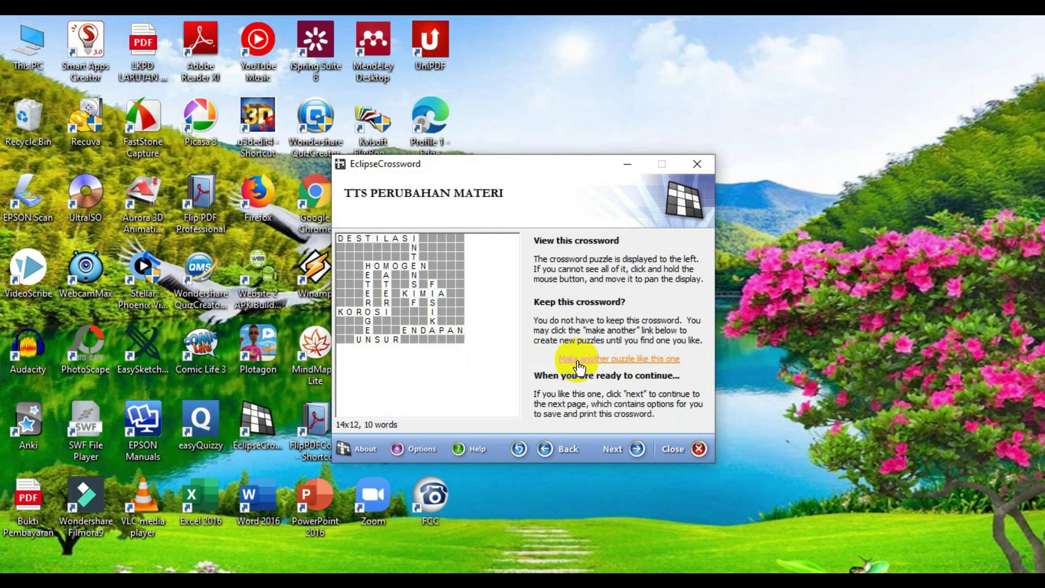
click(579, 362)
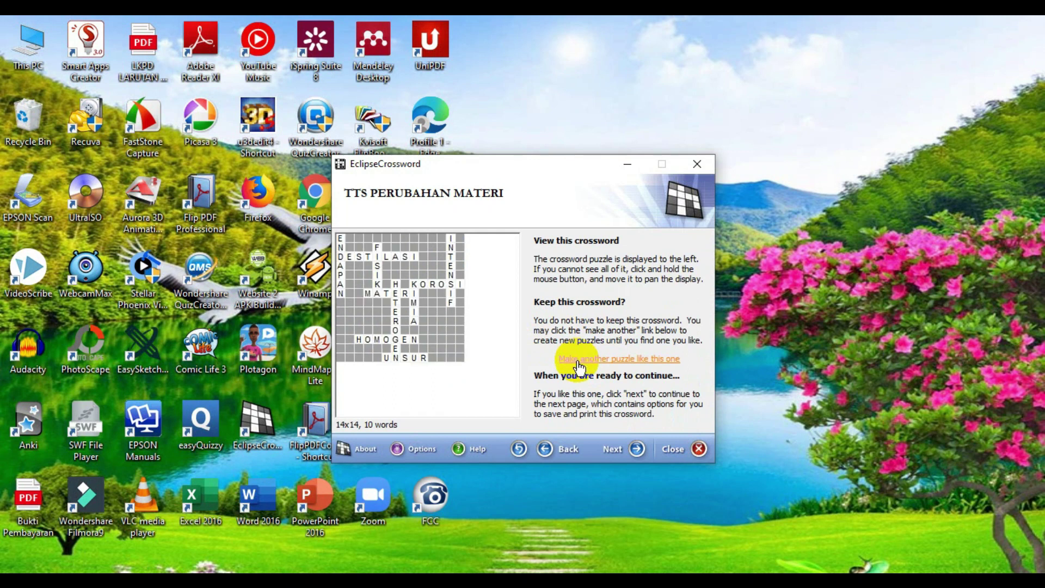
click(579, 362)
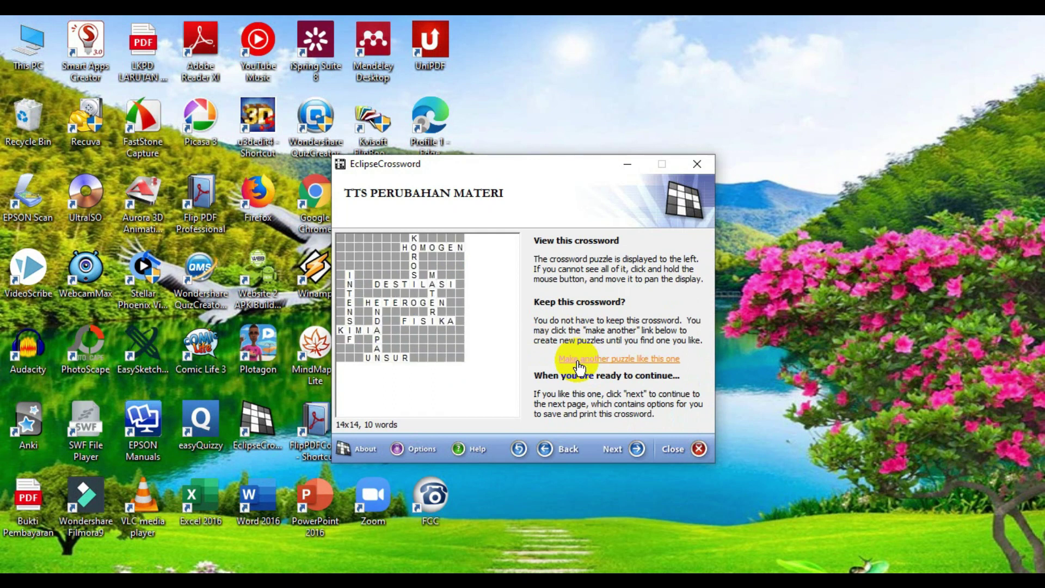
click(579, 362)
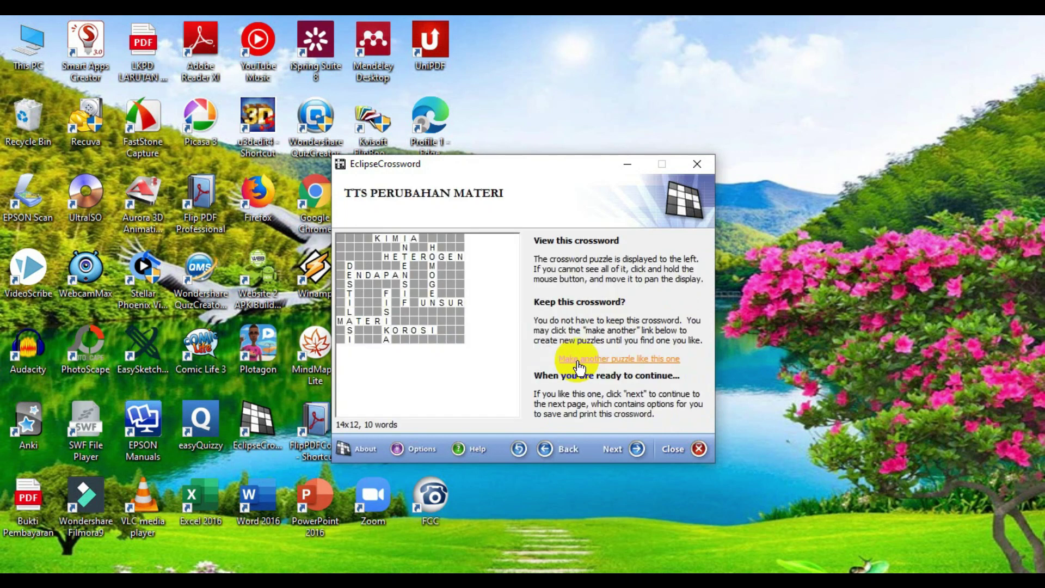
click(579, 361)
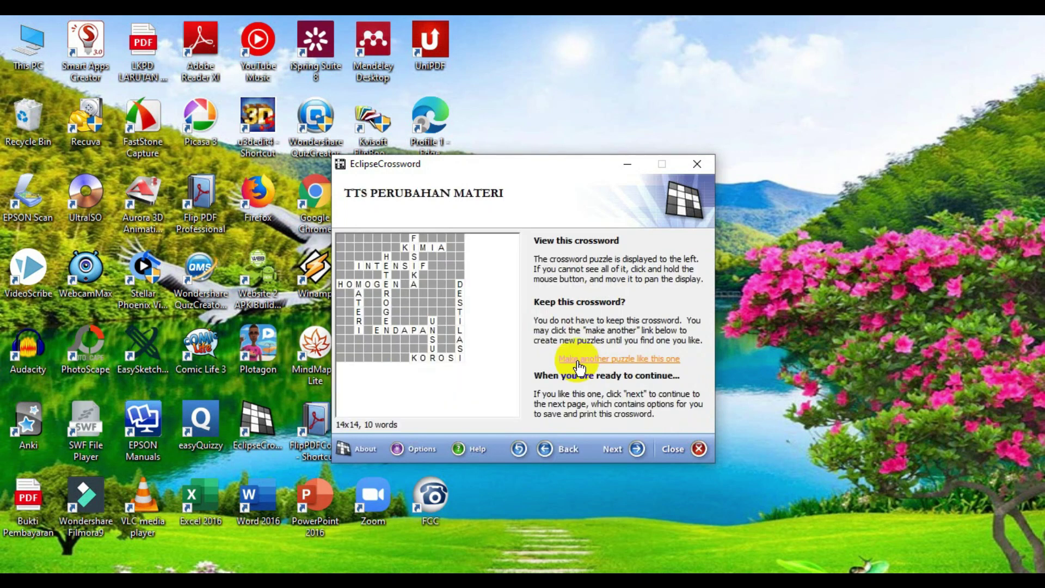
click(579, 362)
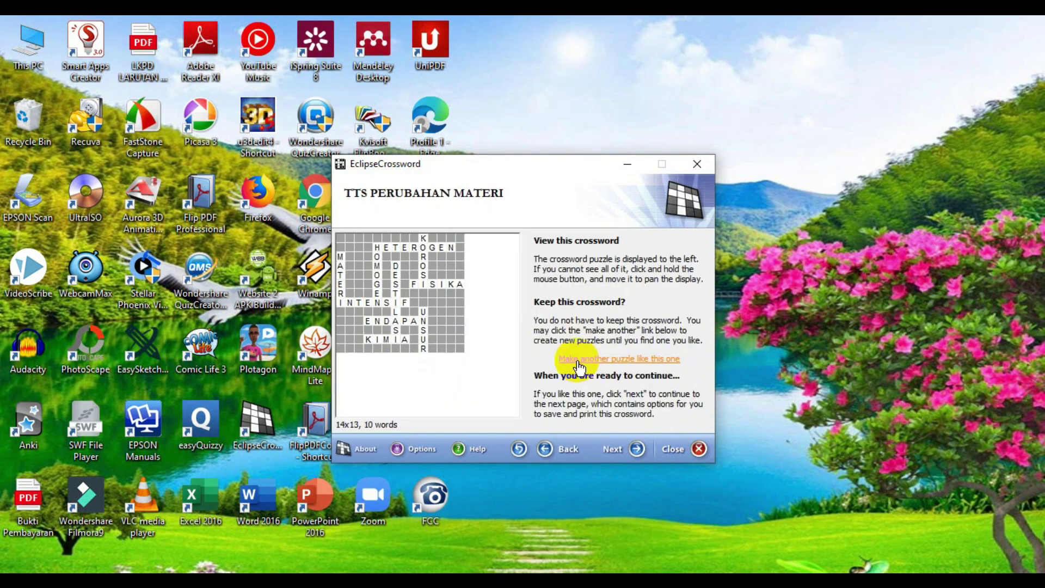
click(579, 362)
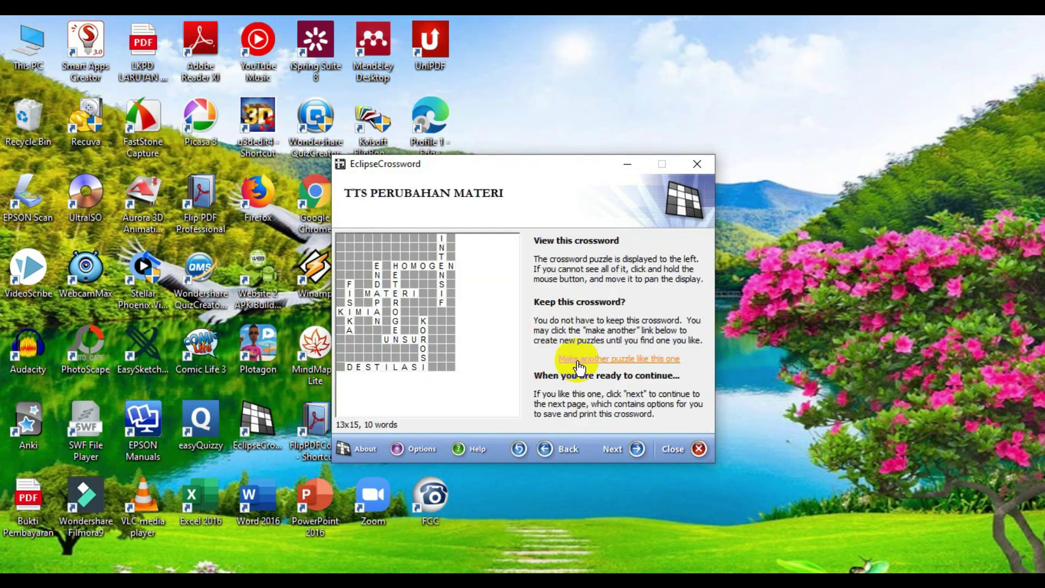
click(579, 361)
click(579, 361)
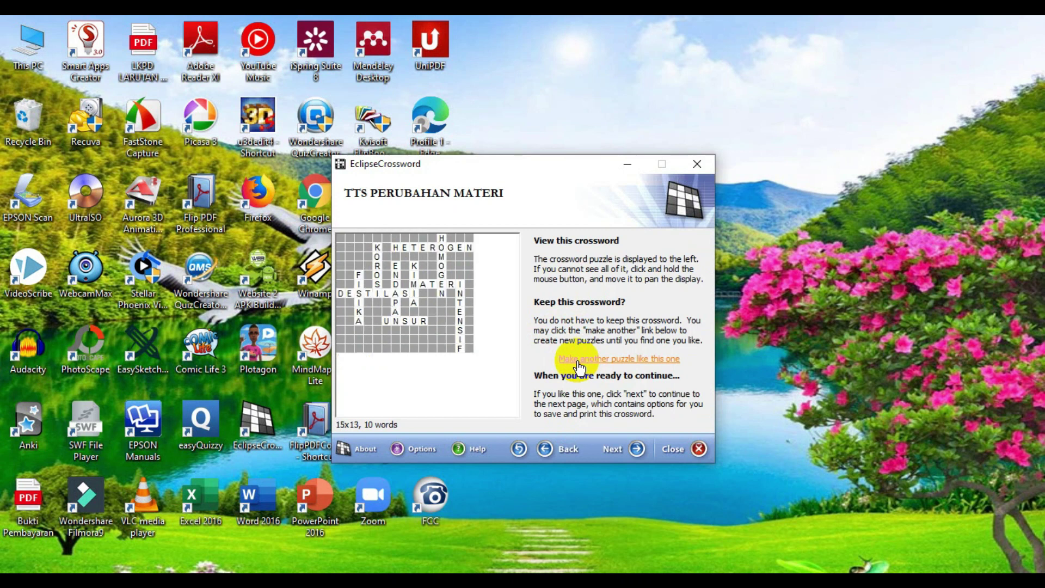
click(579, 362)
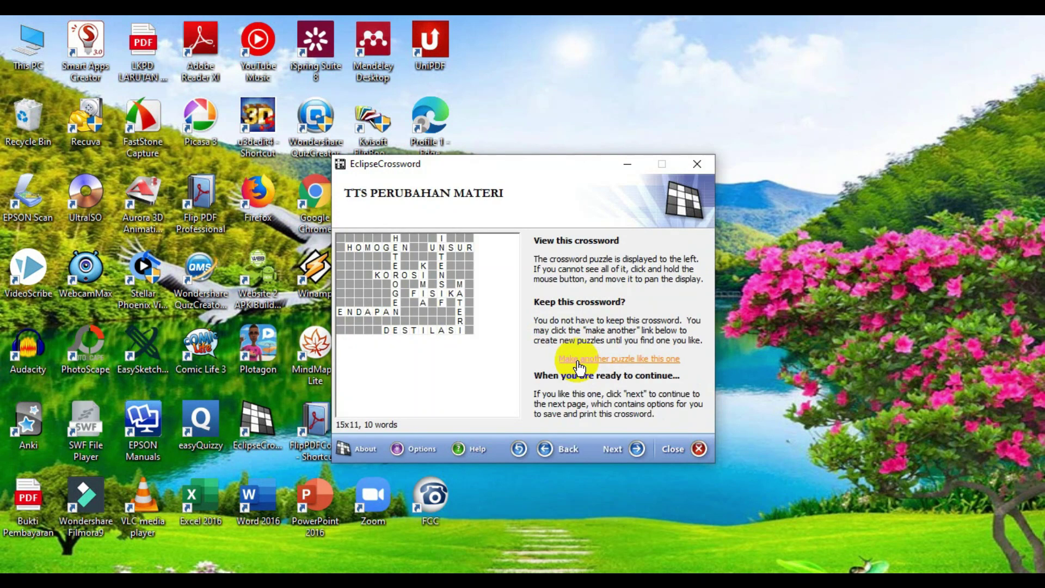
click(578, 362)
click(578, 361)
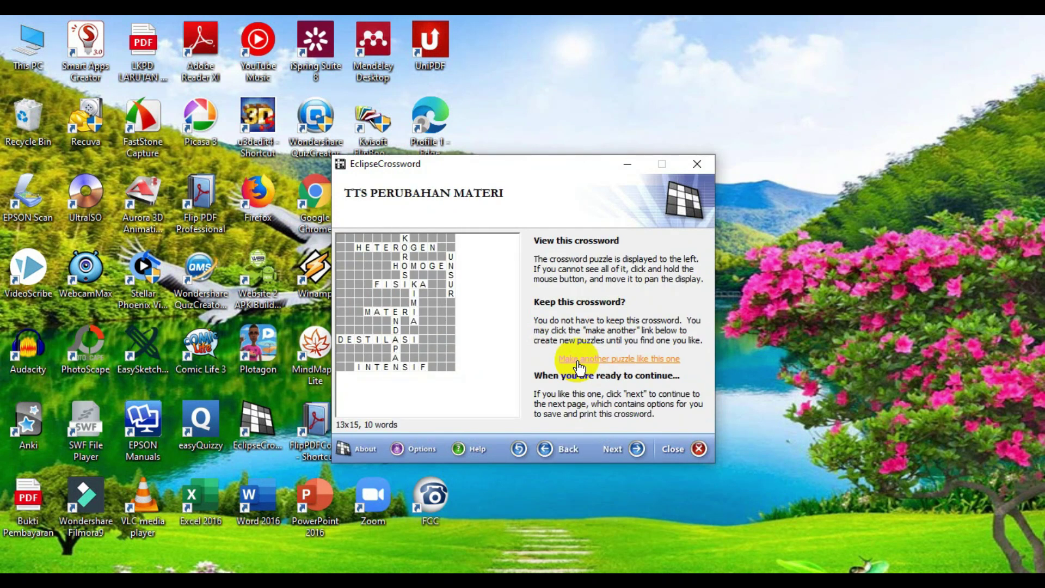
click(579, 361)
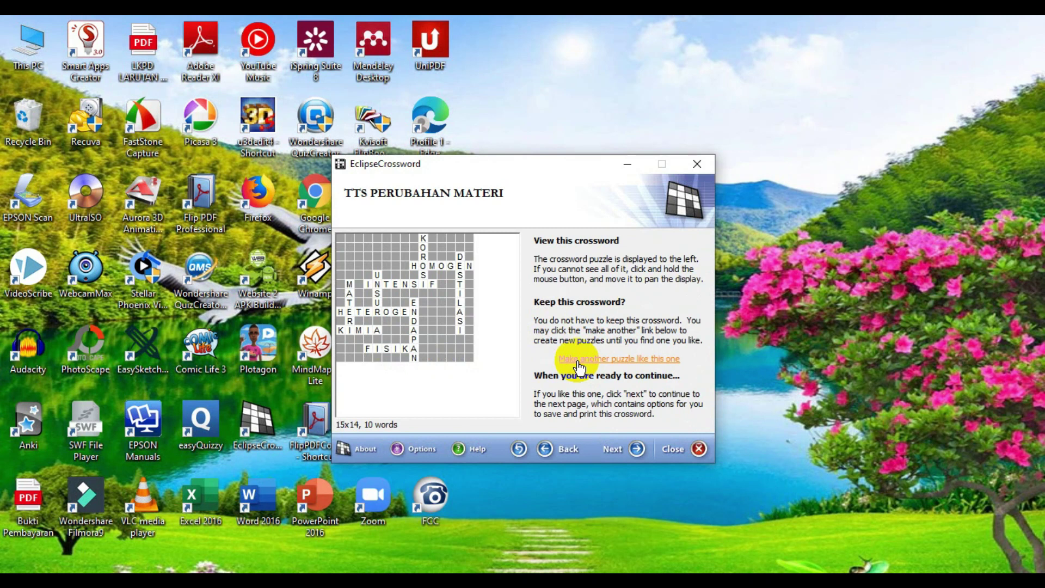
click(579, 362)
click(579, 361)
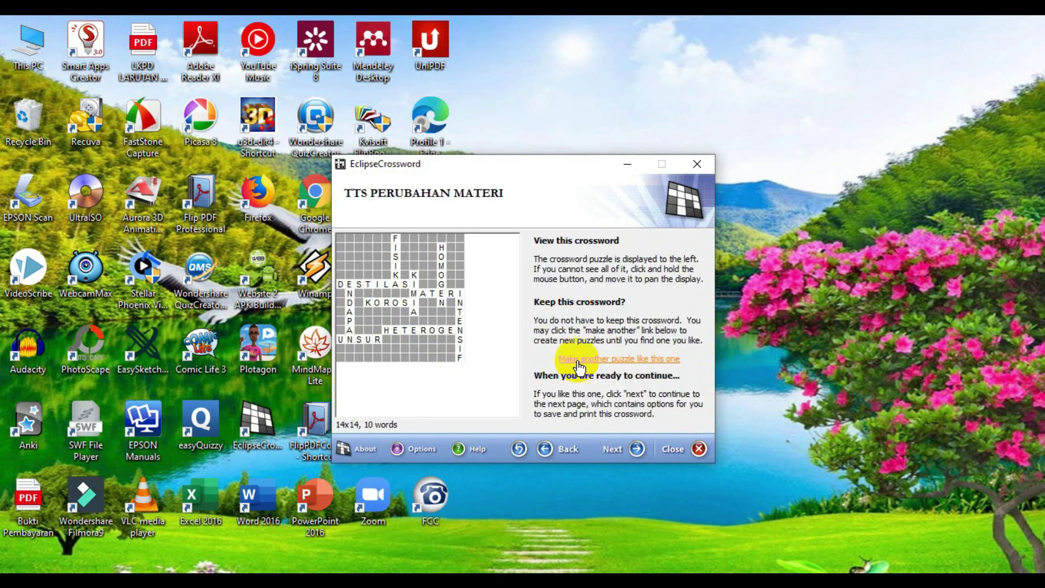
click(579, 361)
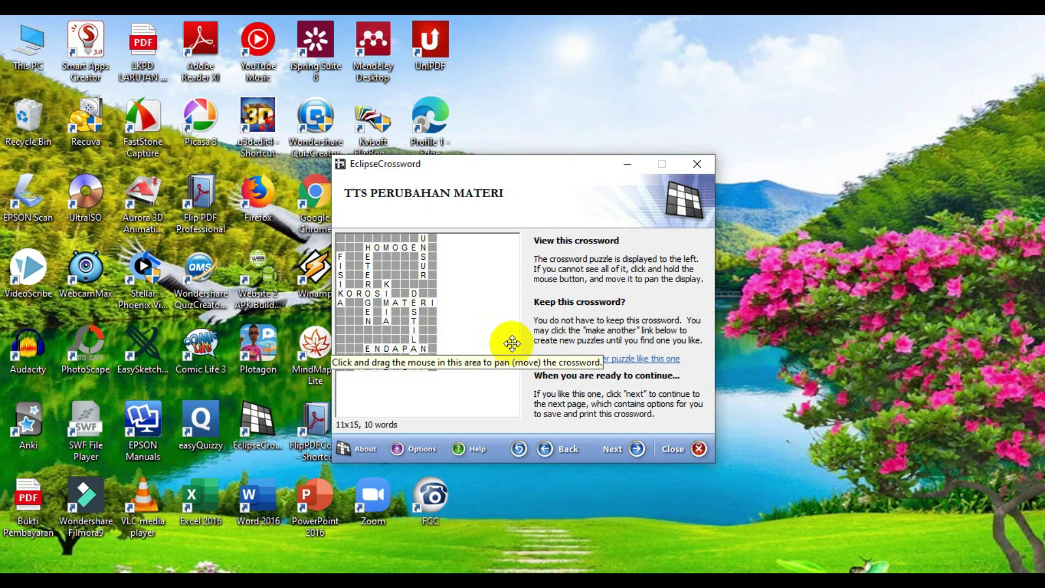
click(606, 359)
click(608, 360)
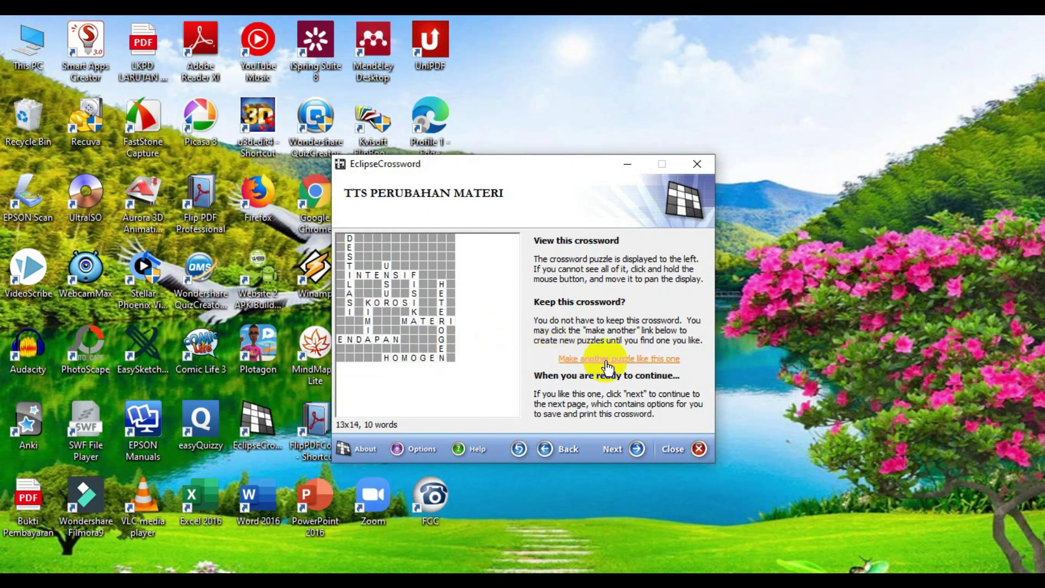
click(608, 360)
click(608, 361)
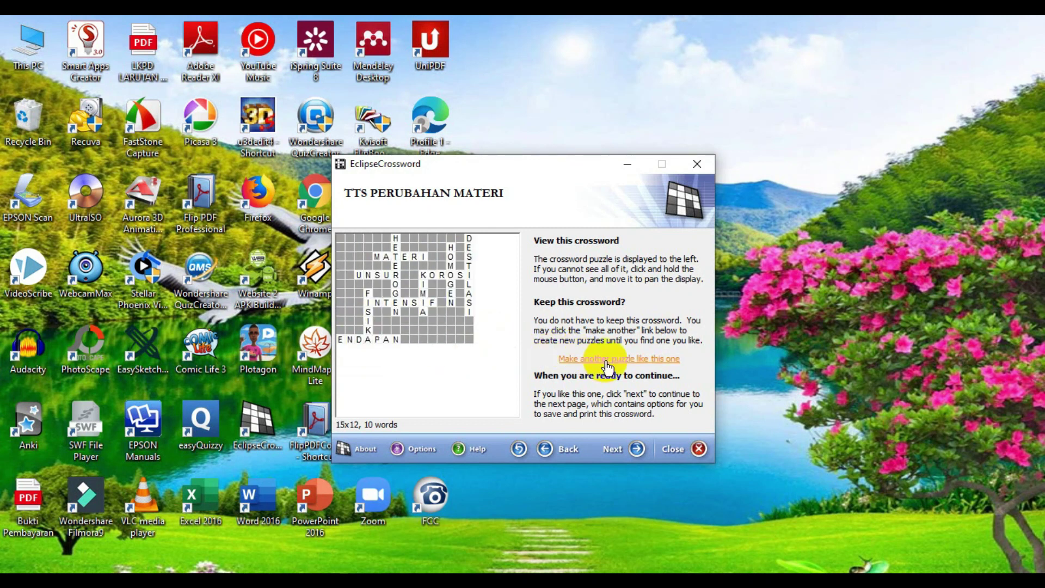
click(608, 361)
click(609, 360)
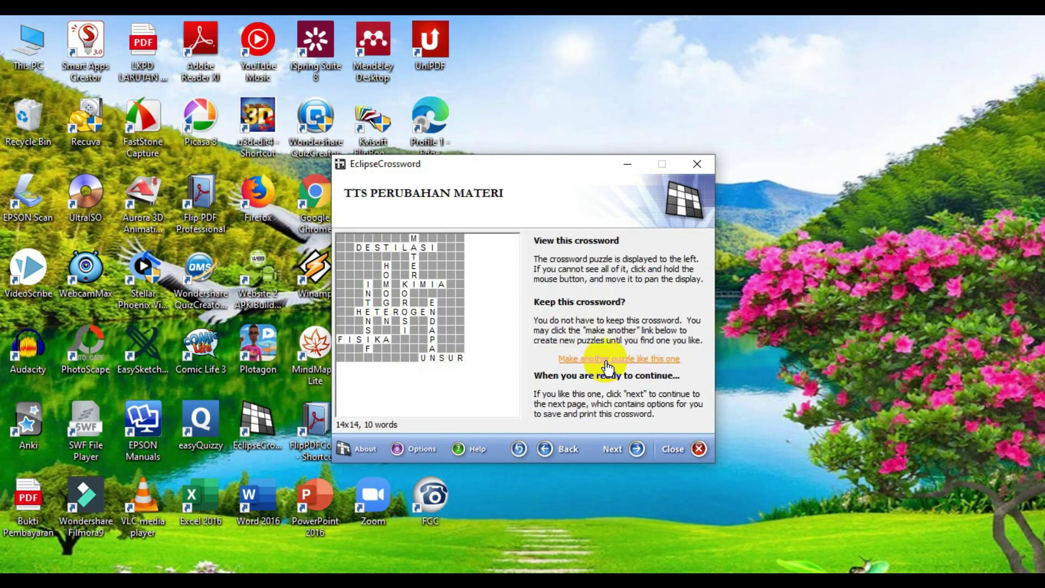
click(608, 360)
click(608, 360)
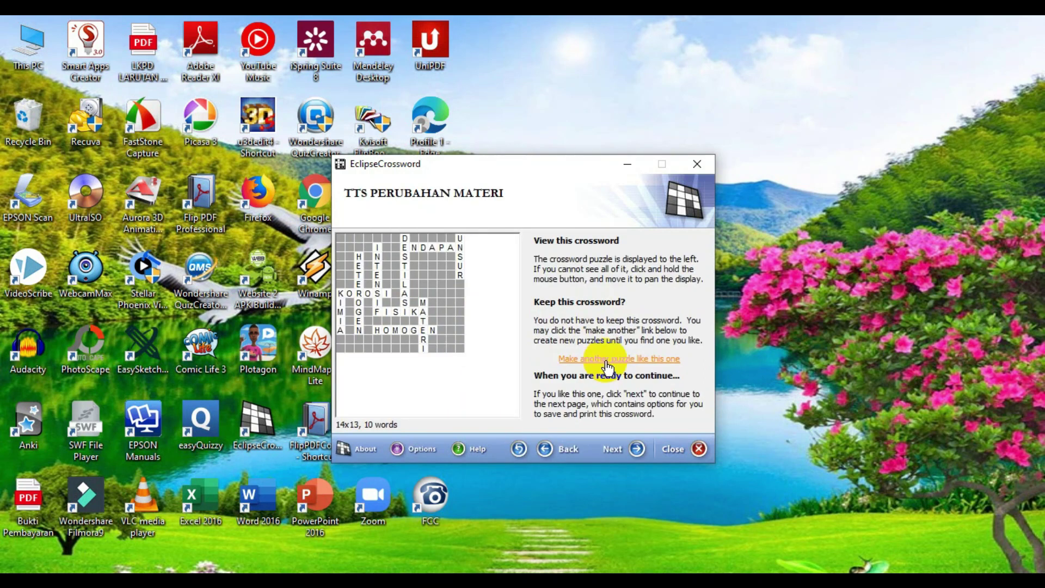
click(608, 360)
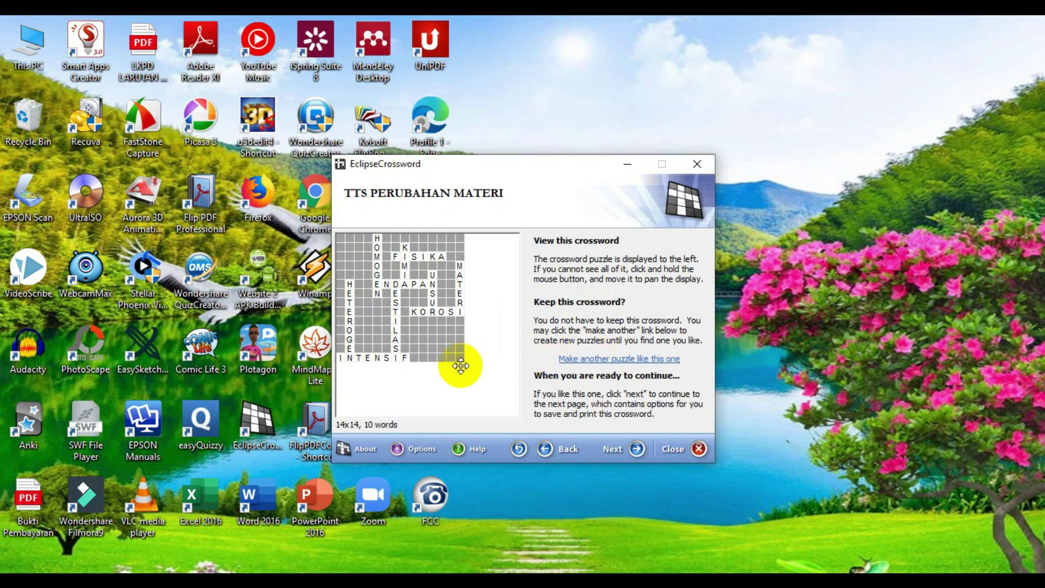
click(584, 360)
click(584, 360)
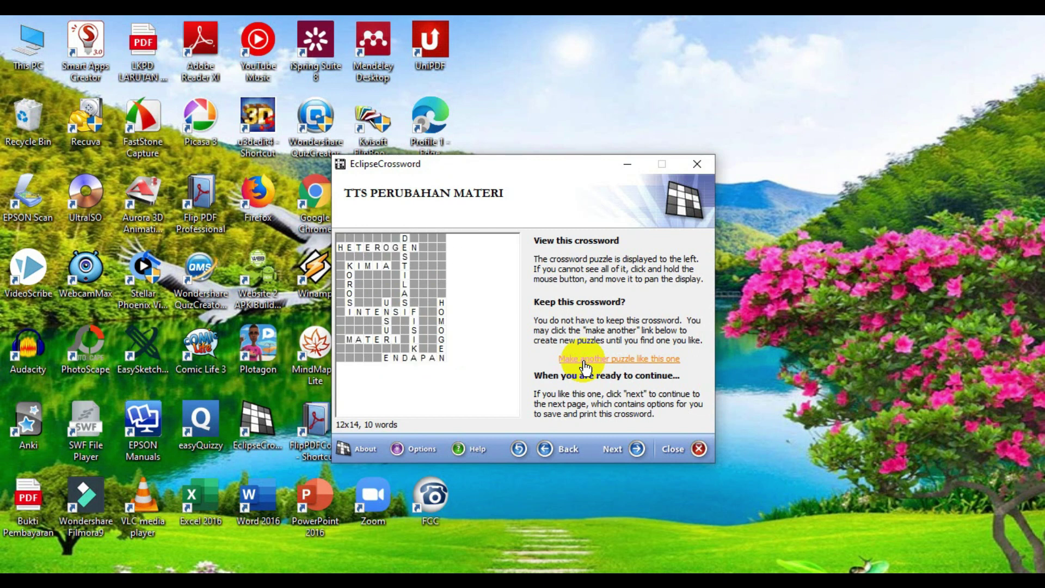
click(584, 360)
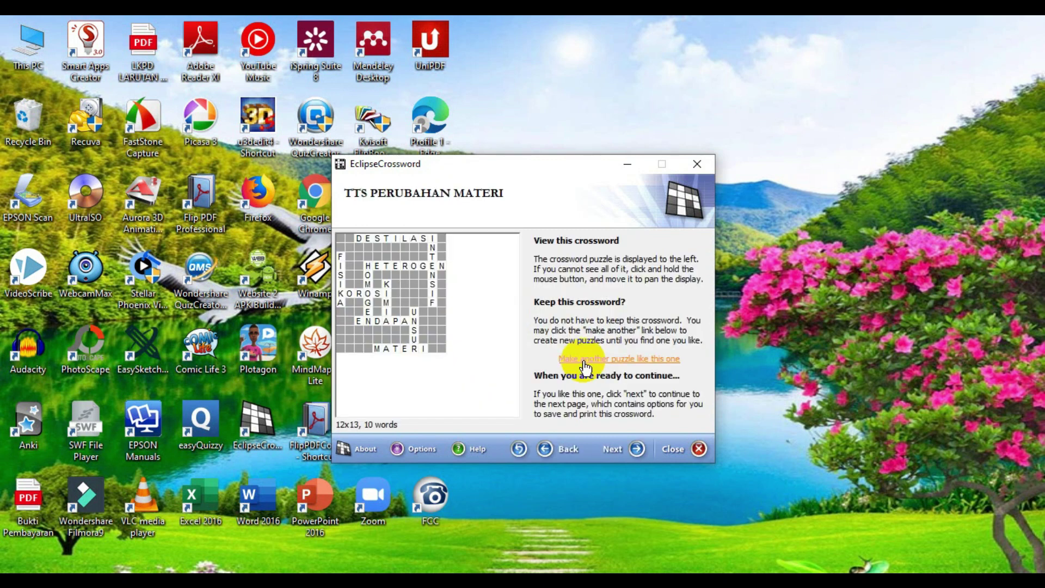
click(584, 360)
click(584, 360)
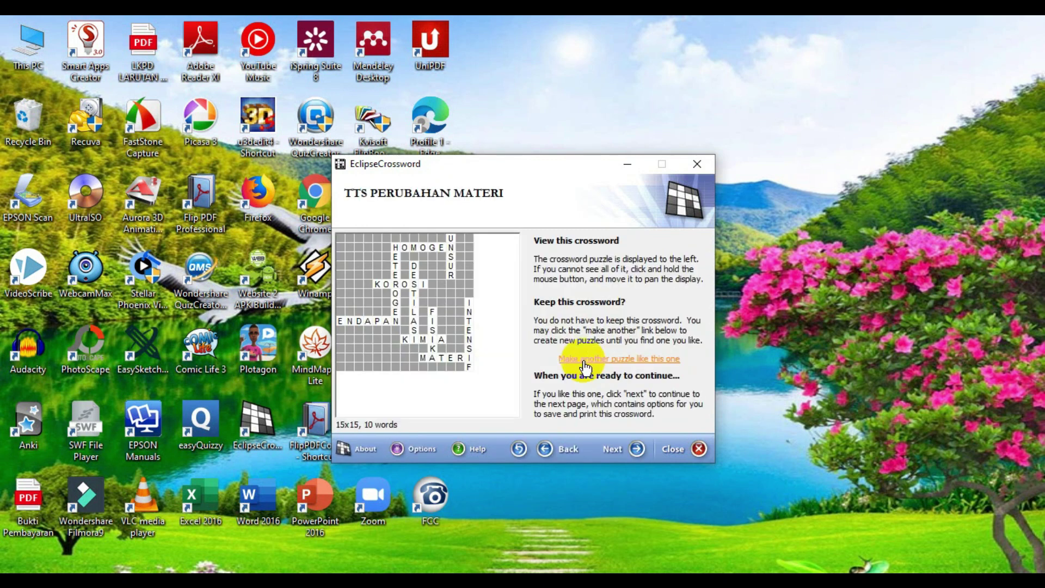
click(584, 360)
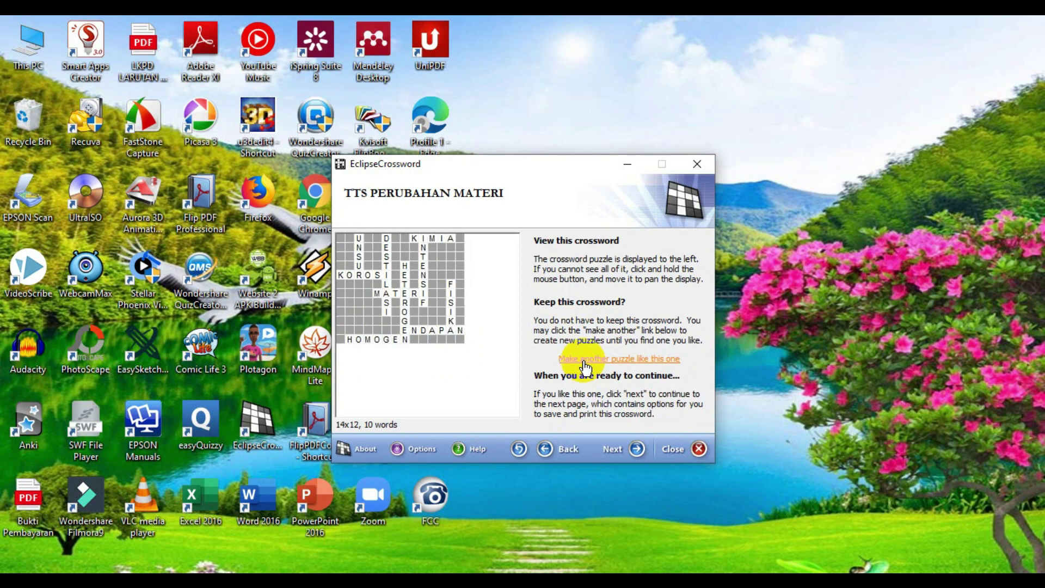
click(584, 361)
click(584, 360)
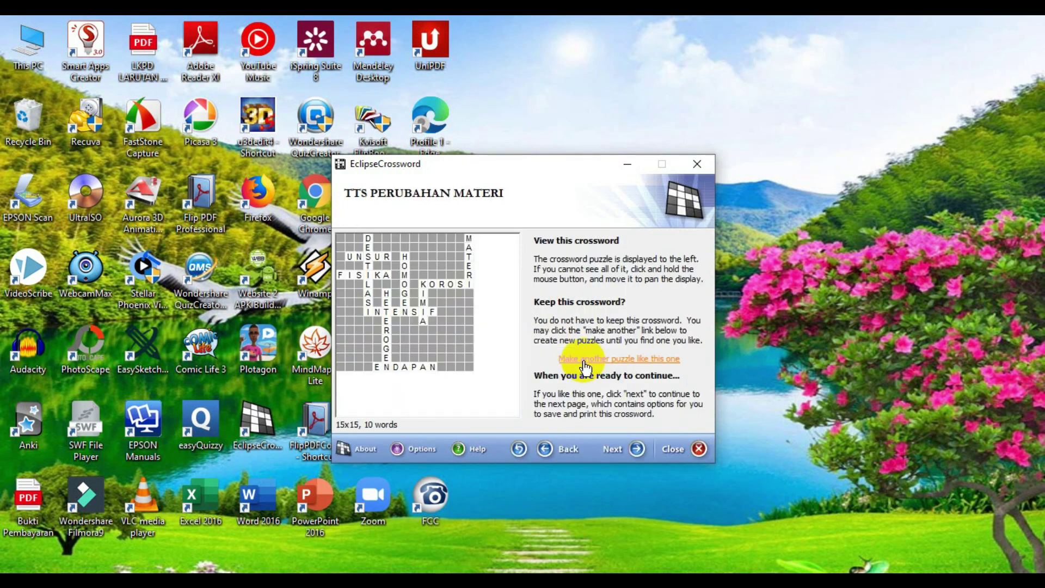
click(585, 360)
click(584, 361)
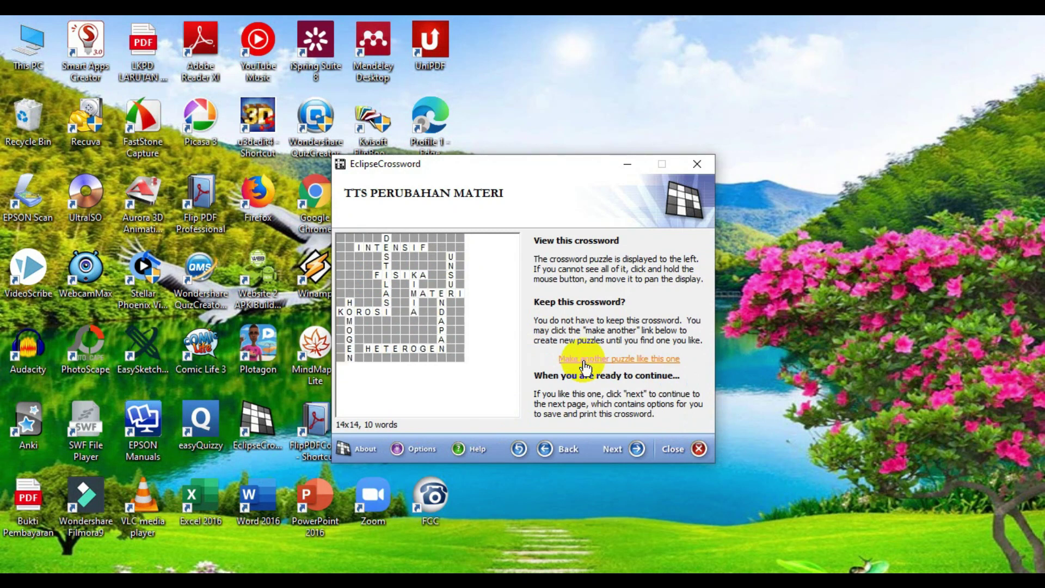
click(585, 361)
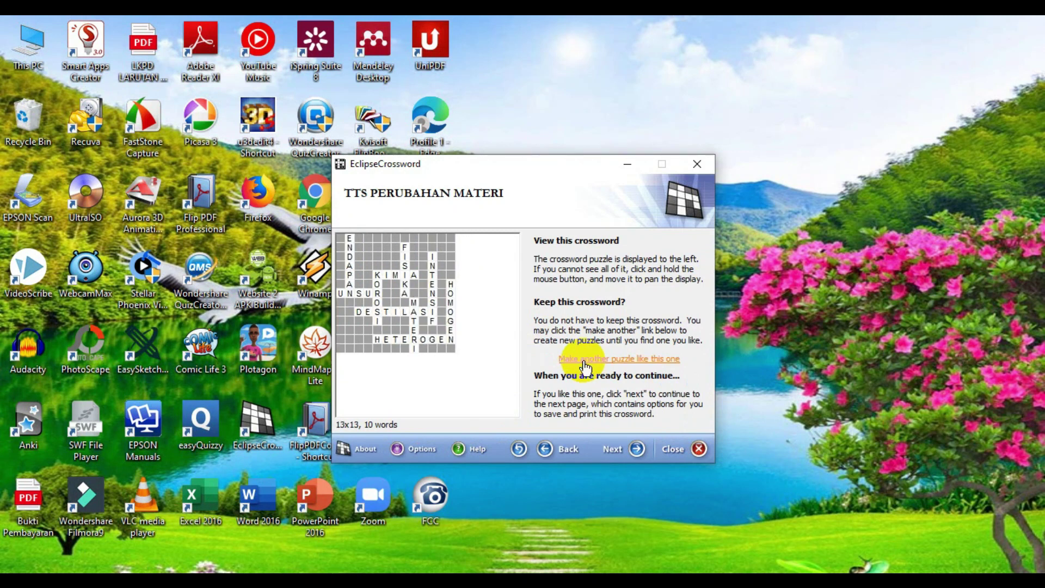
click(584, 360)
click(584, 360)
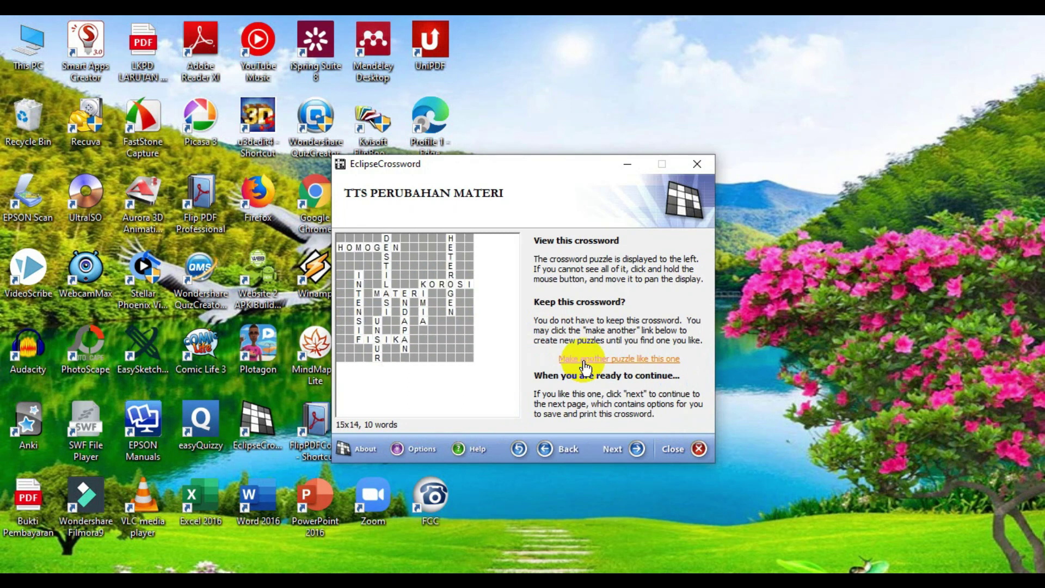
click(584, 360)
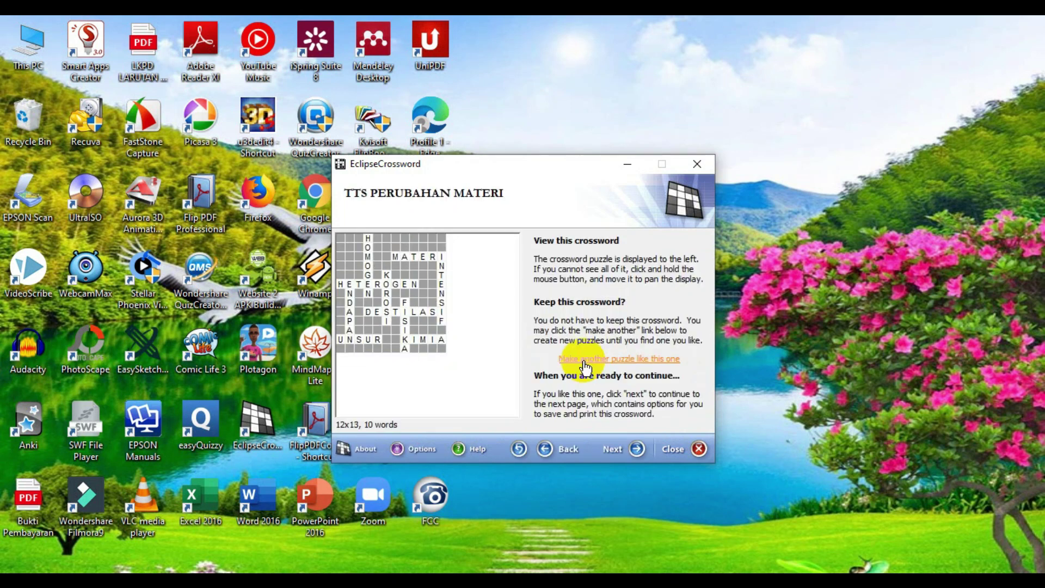
click(584, 360)
click(584, 361)
click(584, 361)
click(585, 361)
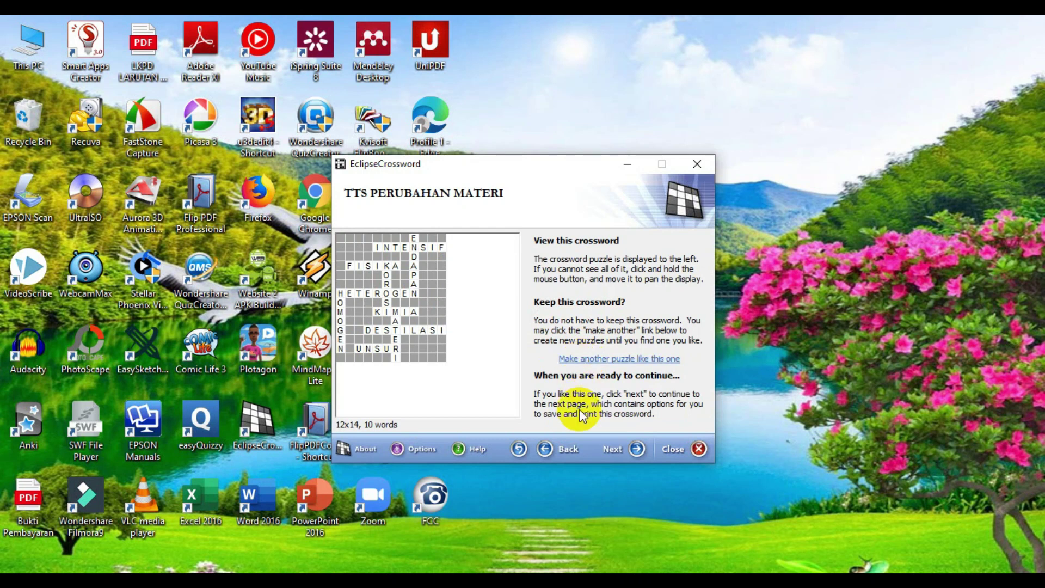
click(618, 451)
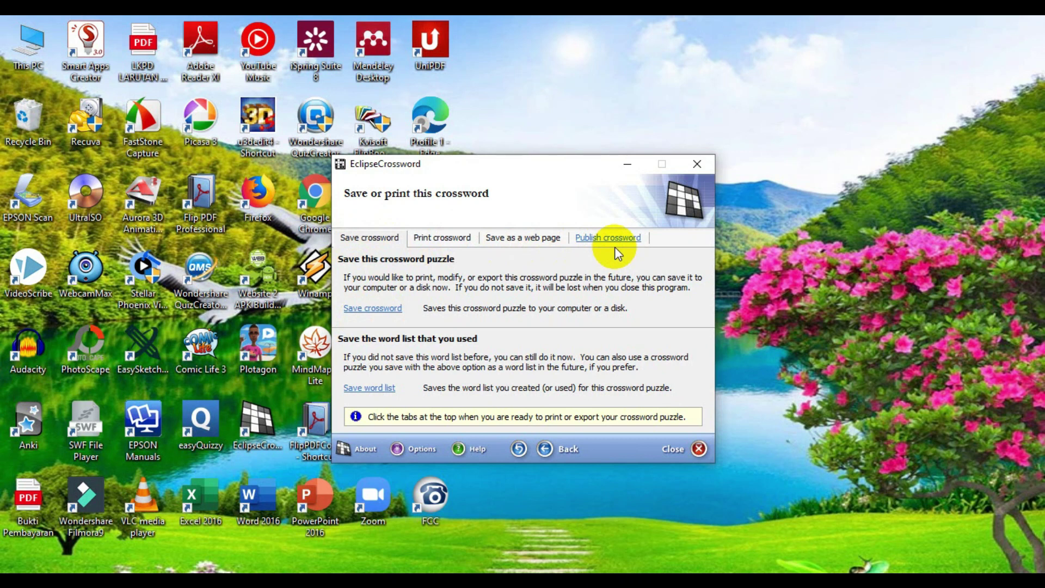
- Save the puzzle as a printable web page with empty grid and clues, named "TTS KIMIA NEW", and dismiss the browser's translation offer
click(512, 240)
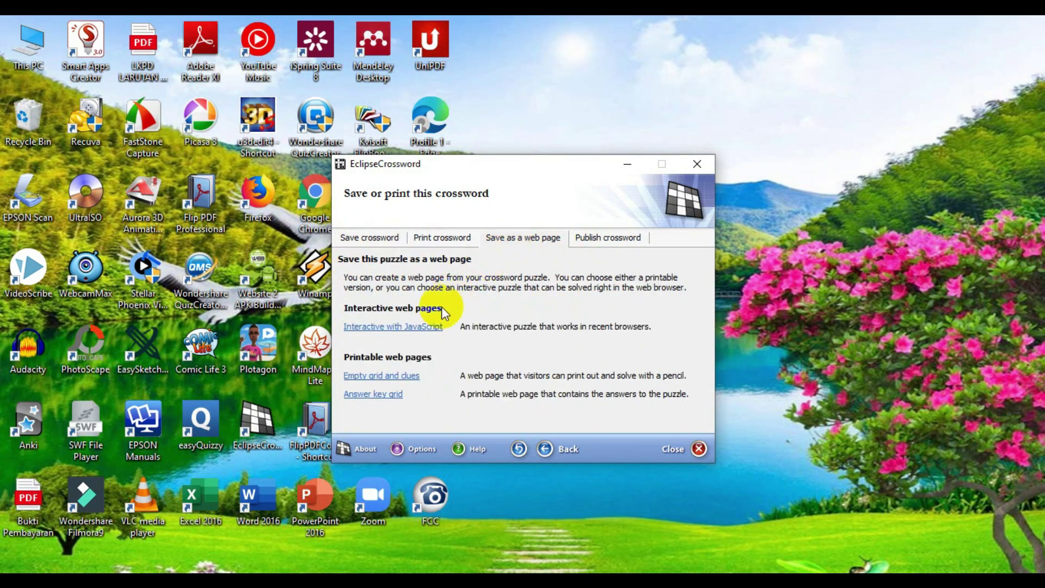
click(382, 378)
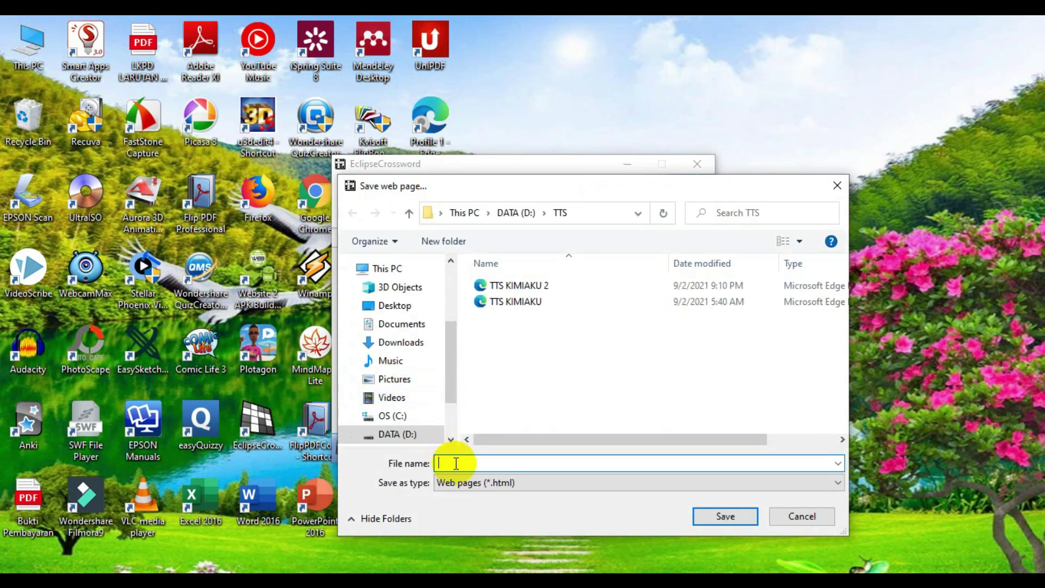
text(TTS)
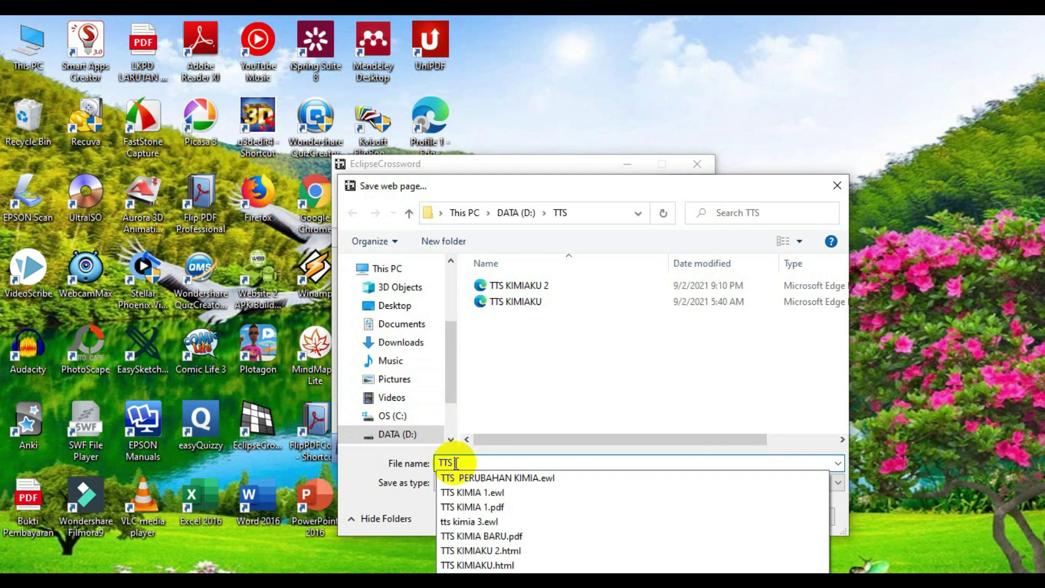
text( KIMIA)
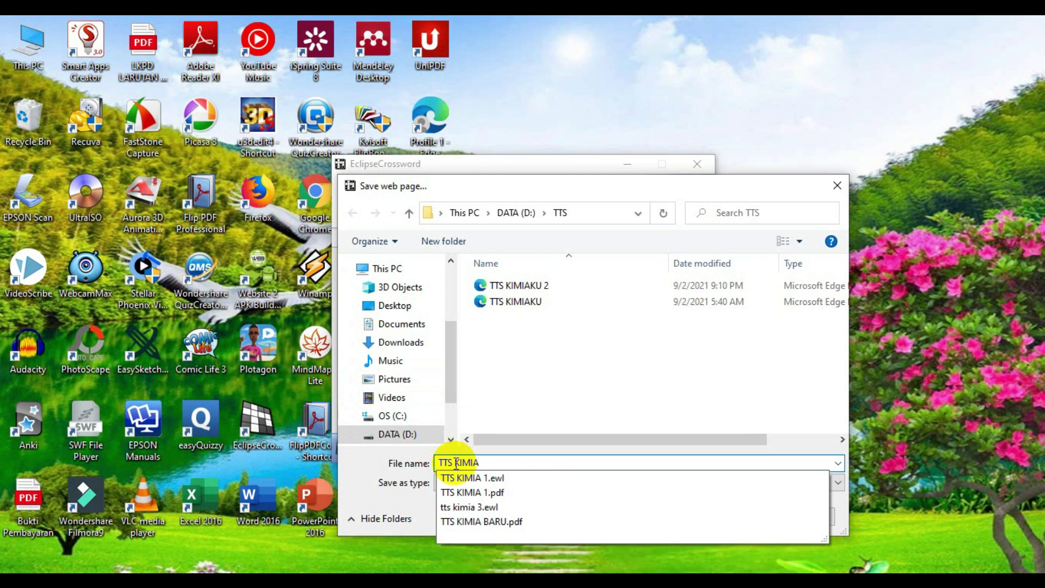
text( NEW)
click(718, 516)
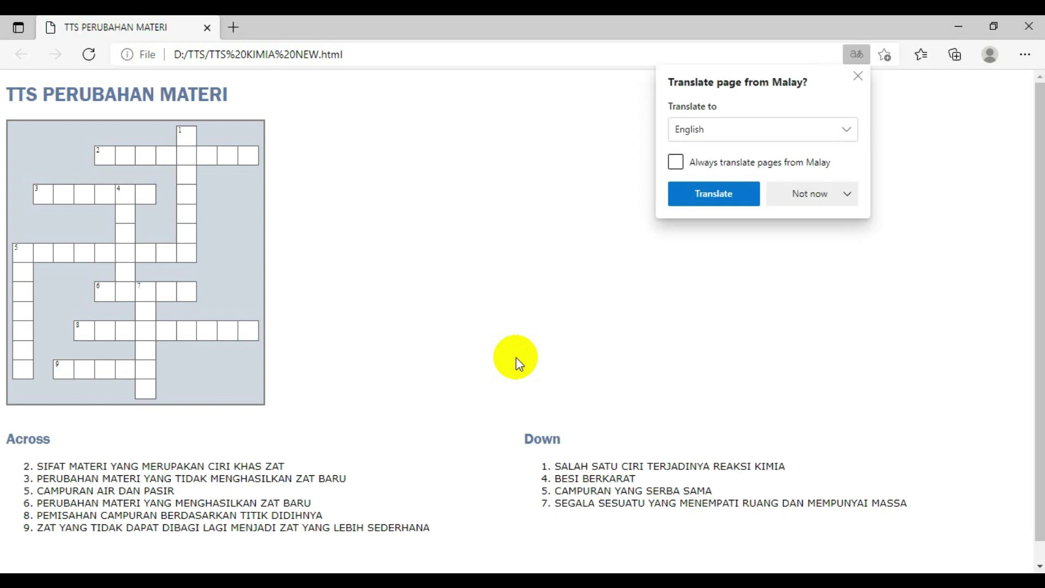
click(858, 76)
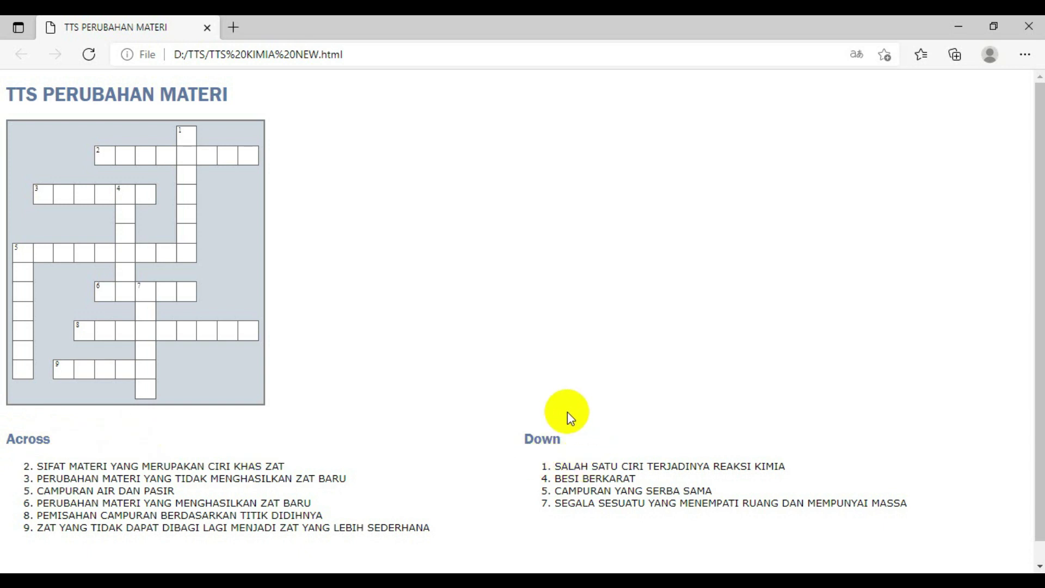
- Print the crossword web page to a PDF named "TTS PERUBAHAN MATERI" in the TTS folder on drive D
click(1026, 56)
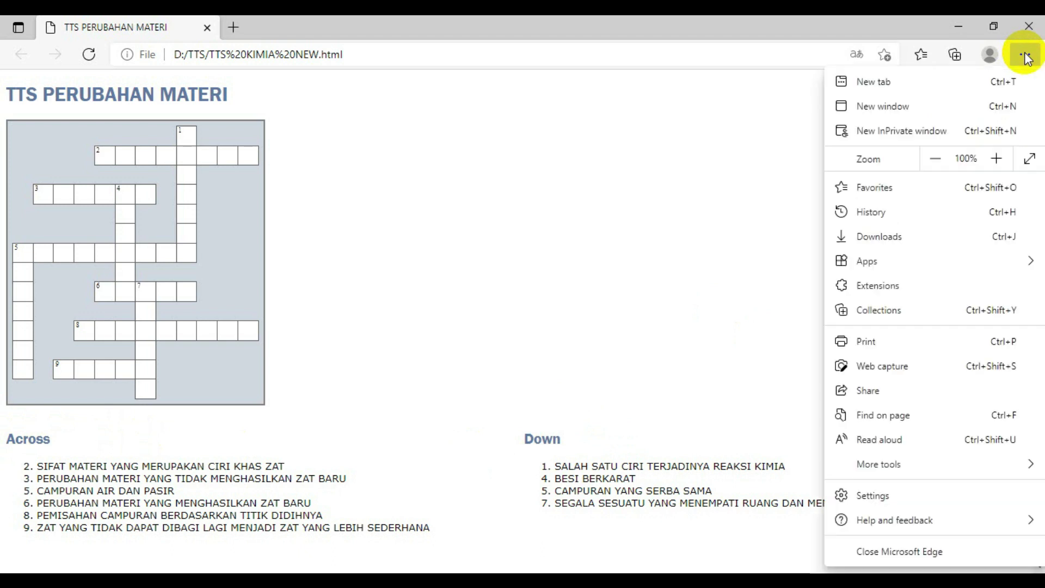
click(867, 344)
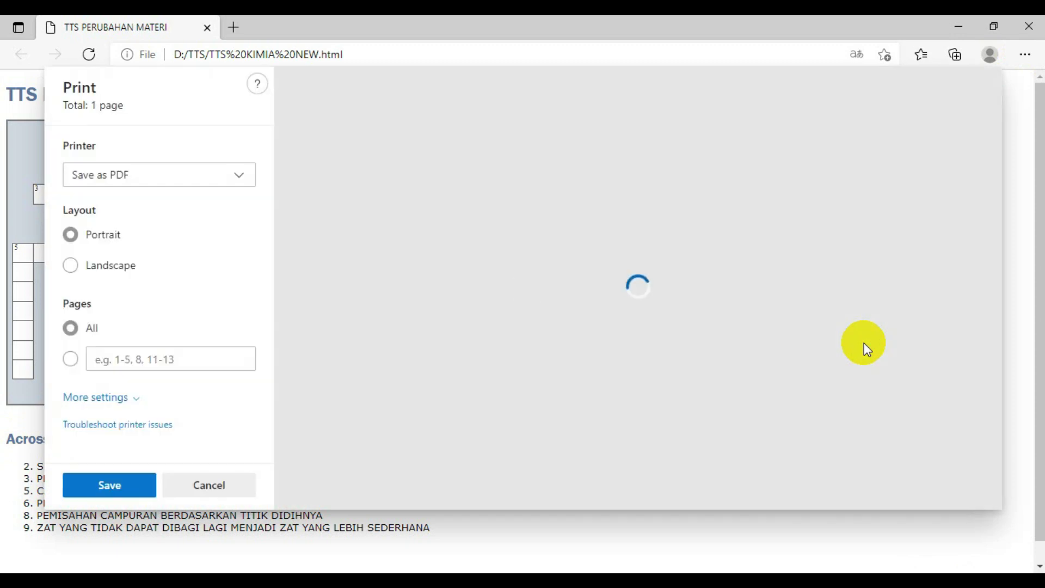
click(241, 178)
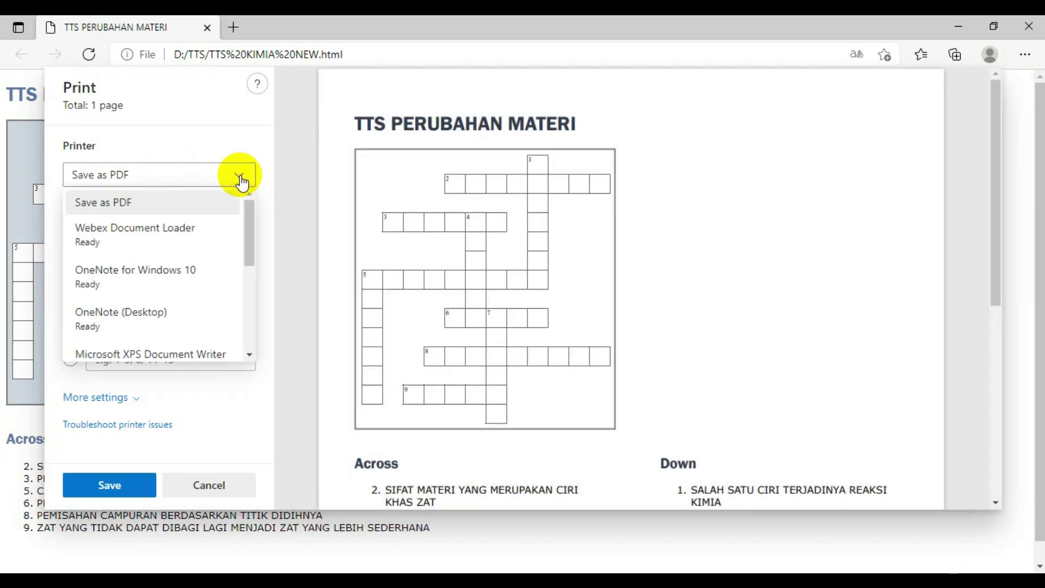
click(206, 206)
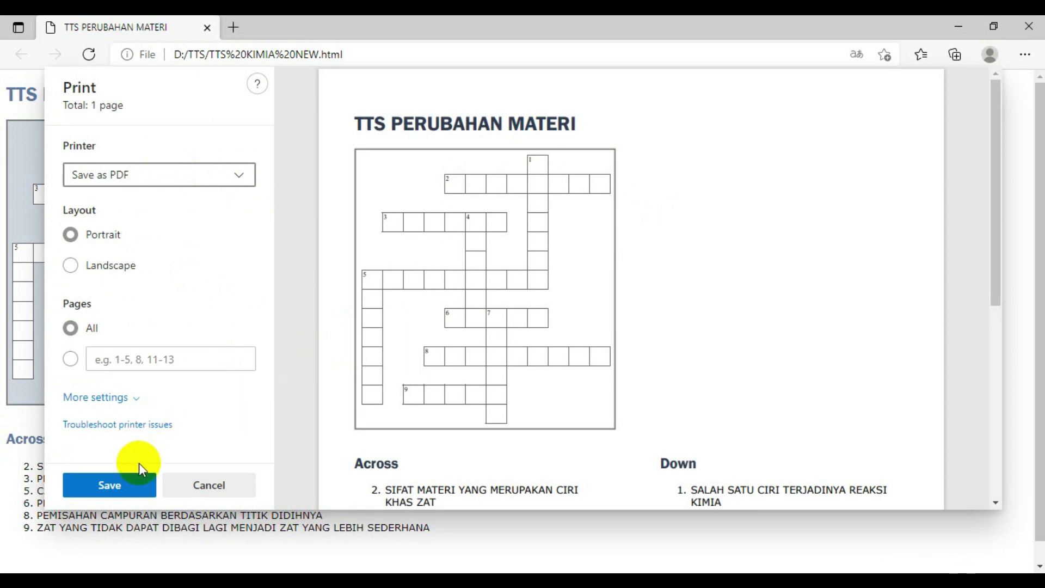
click(113, 486)
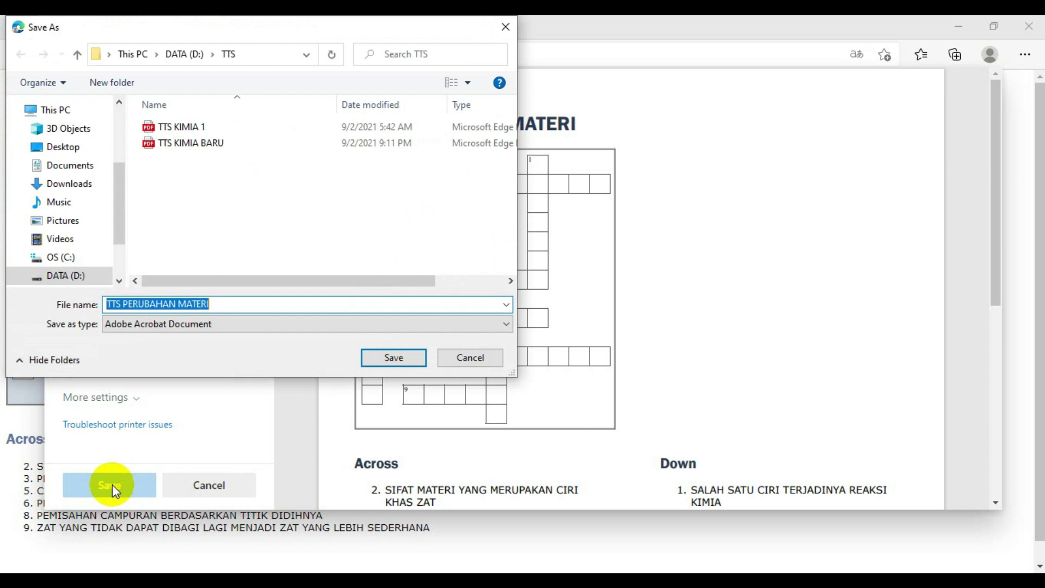
click(397, 361)
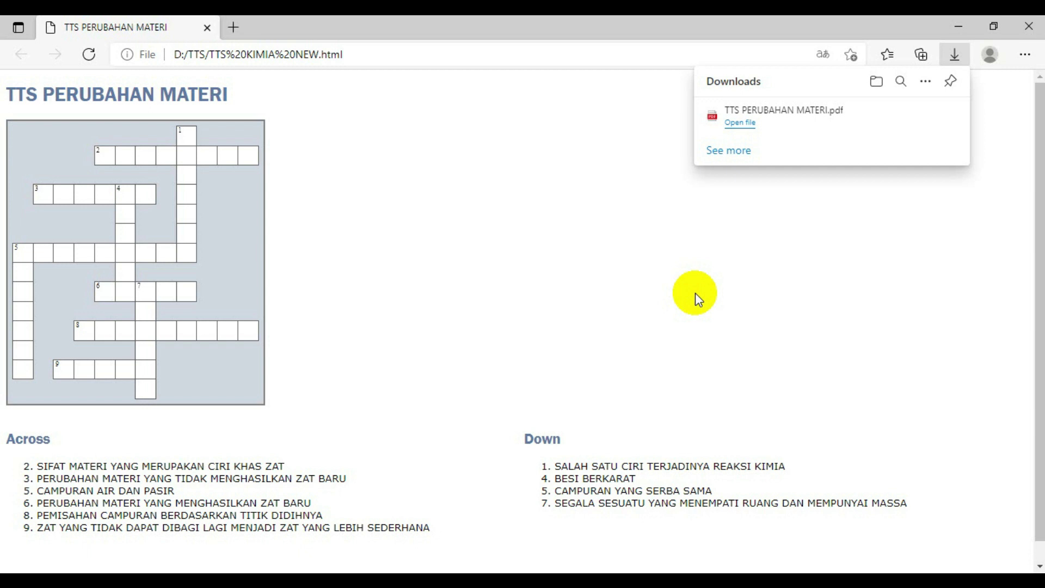
- Minimise the crossword page and EclipseCrossword, switch to Chrome and open liveworksheets.com in the empty tab
click(956, 18)
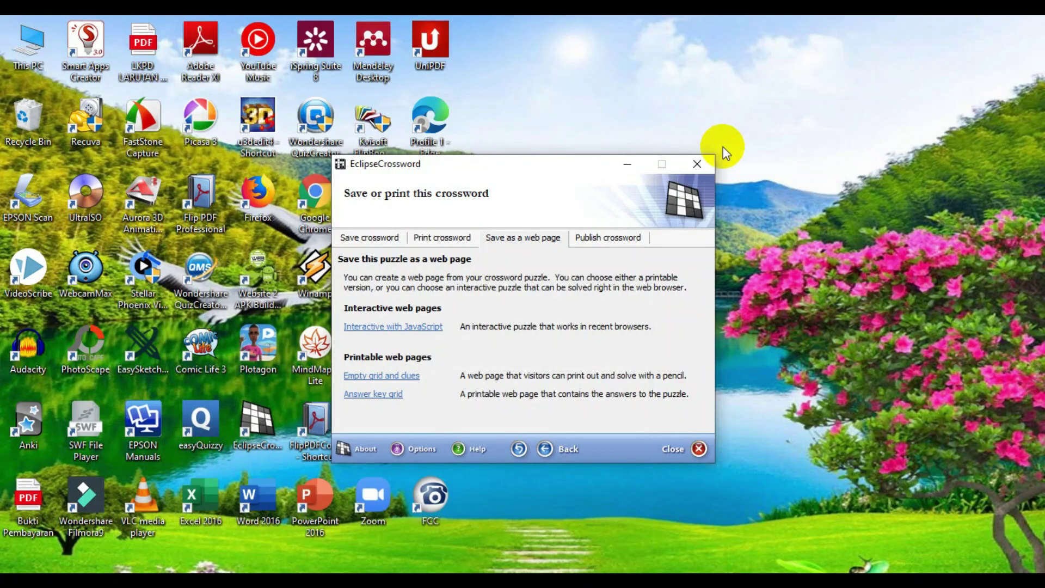
click(628, 163)
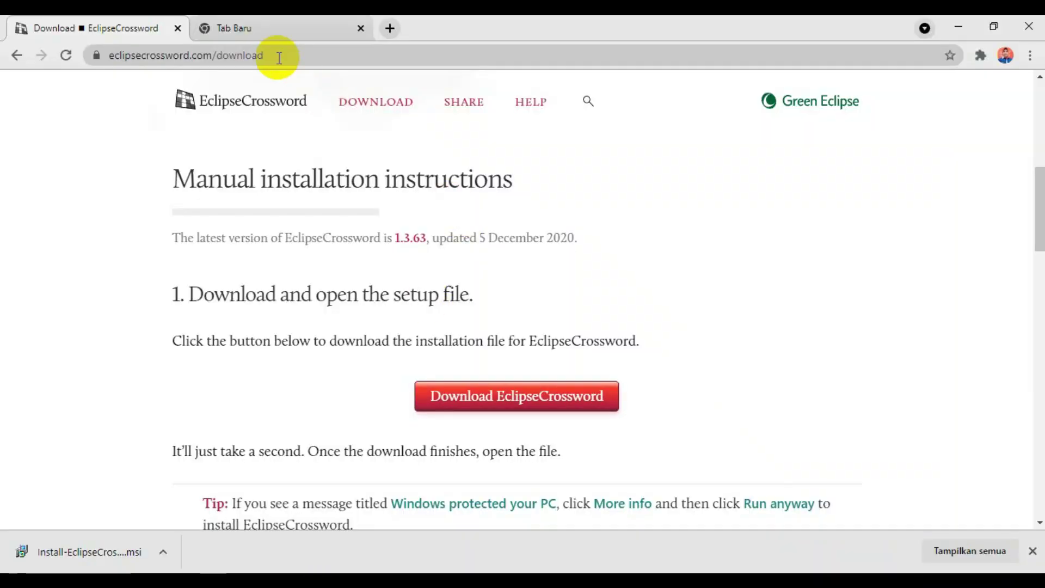
click(276, 32)
click(257, 55)
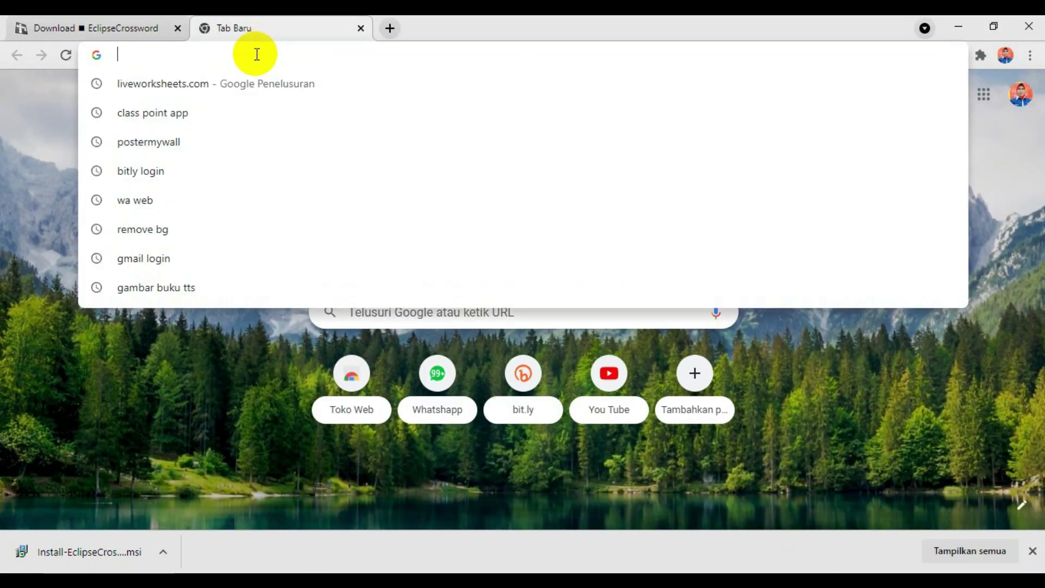
text(li)
key(Return)
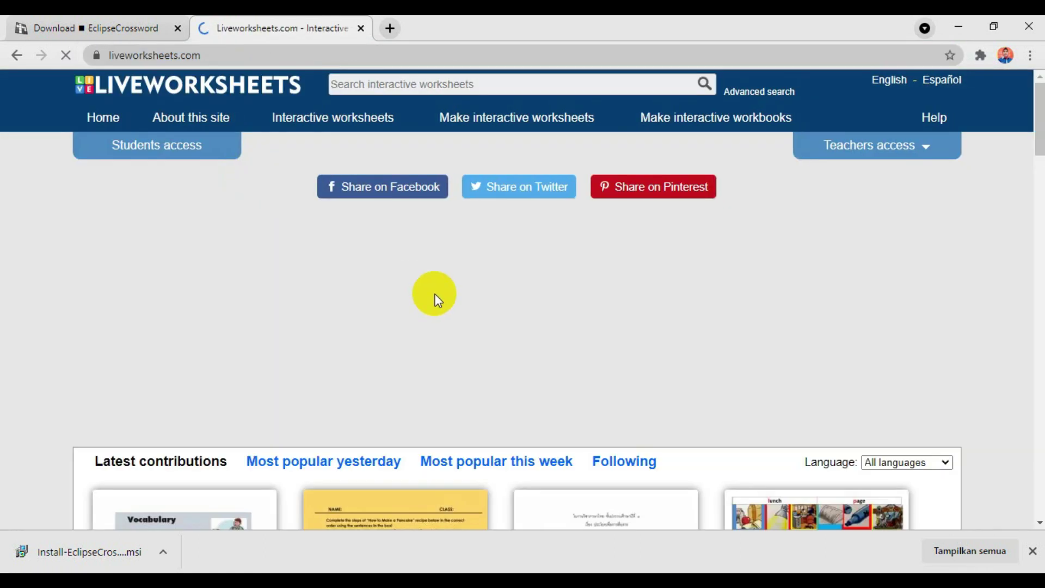
- Log in to the teacher account with the saved e-mail address and the account password
click(925, 146)
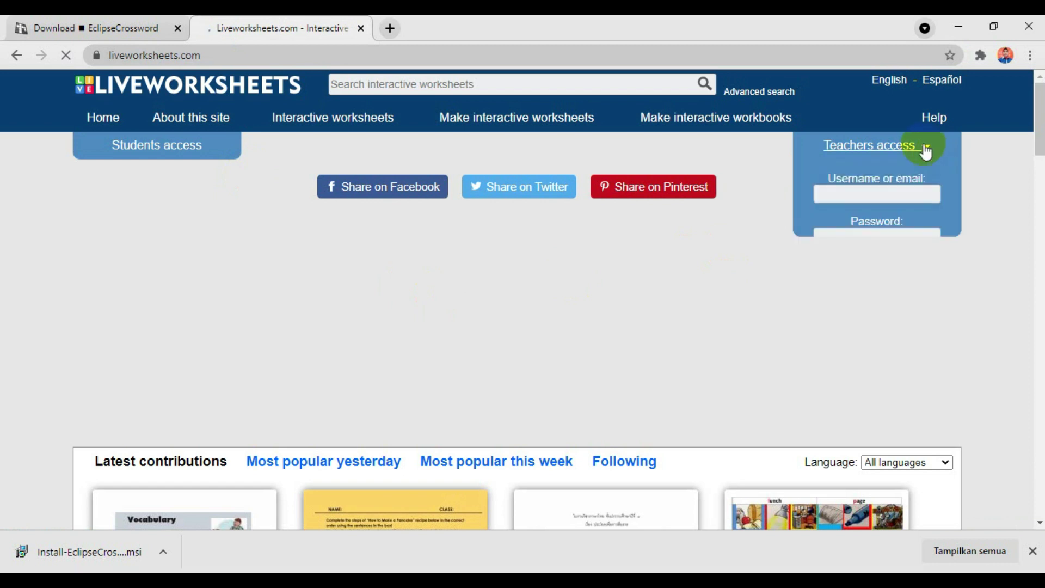
click(841, 197)
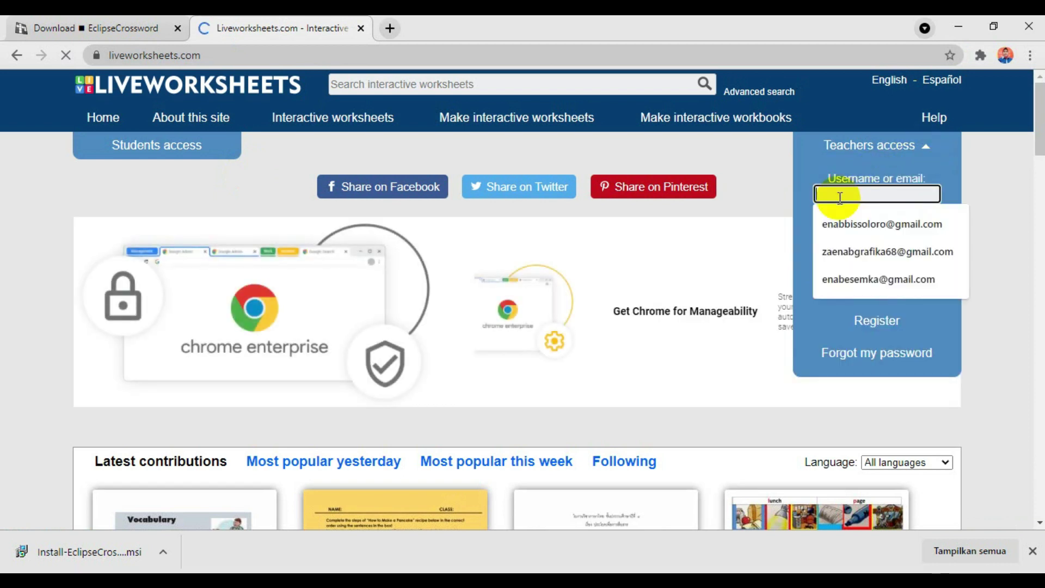
click(853, 223)
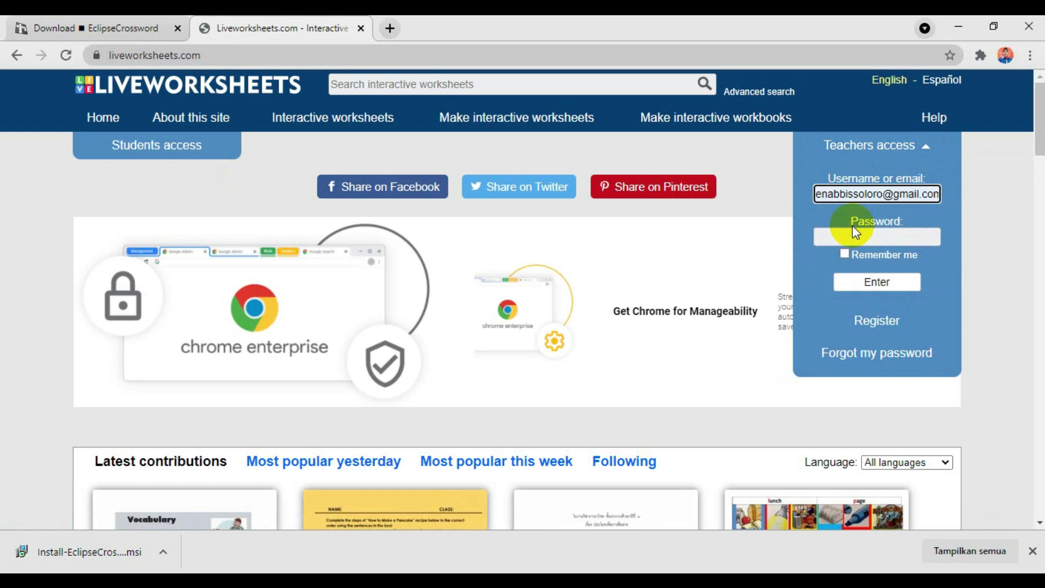
click(849, 234)
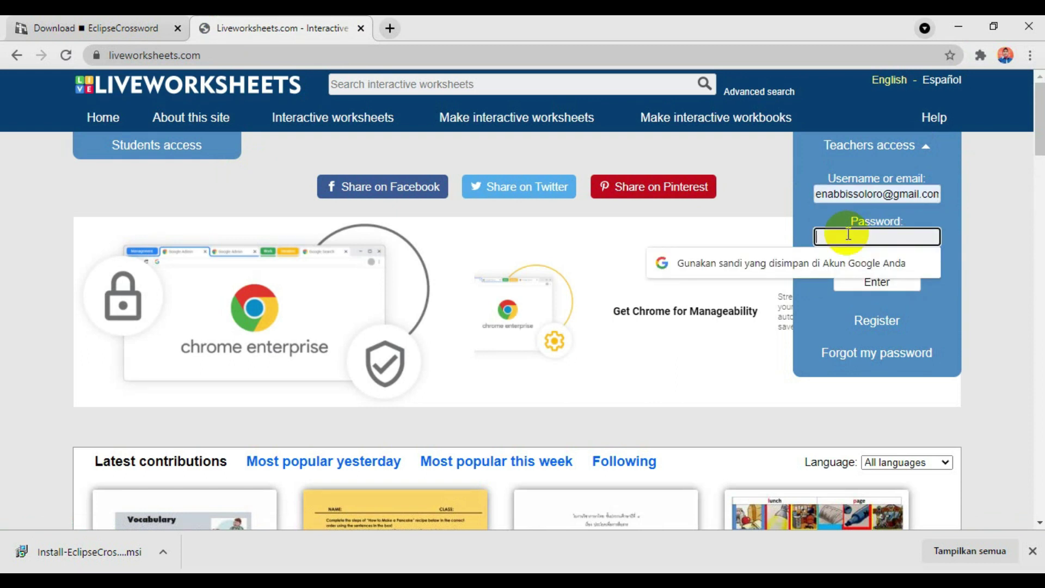
text(•••••)
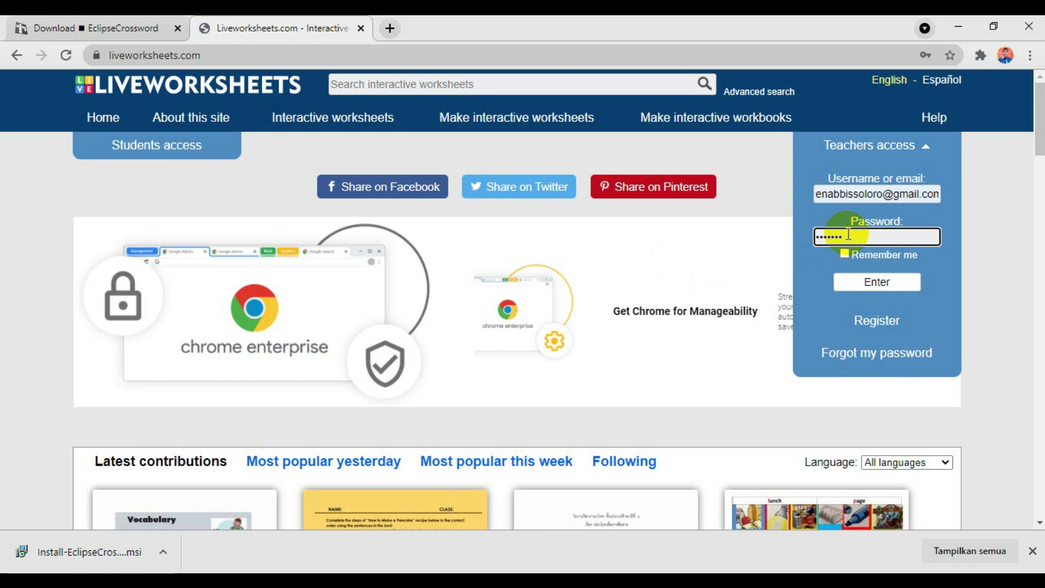
click(885, 282)
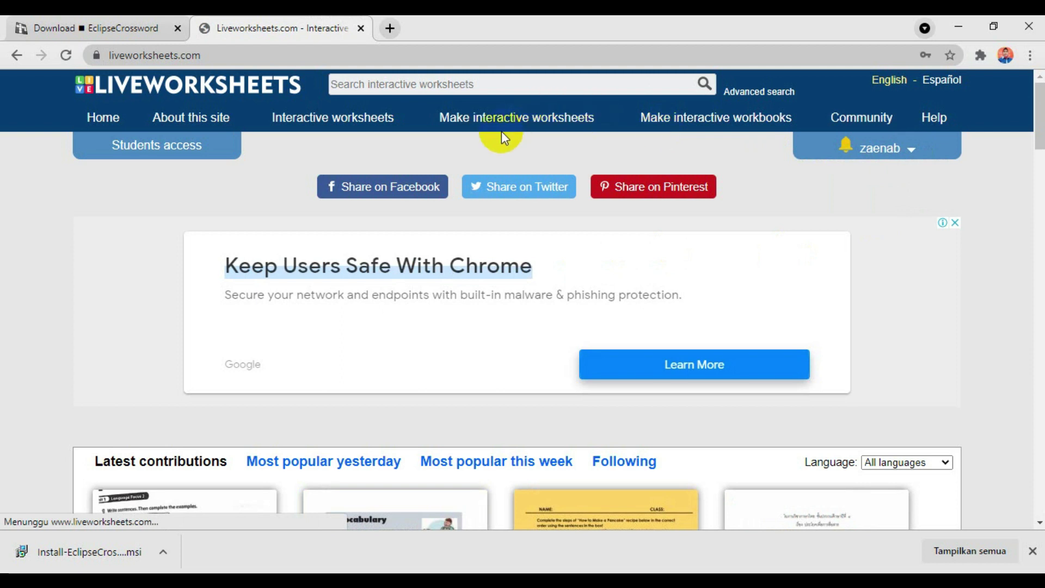
- Open the interactive worksheet maker and upload the PDF "TTS PERUBAHAN MATERI" from the TTS folder on drive D
mouse_move(505, 129)
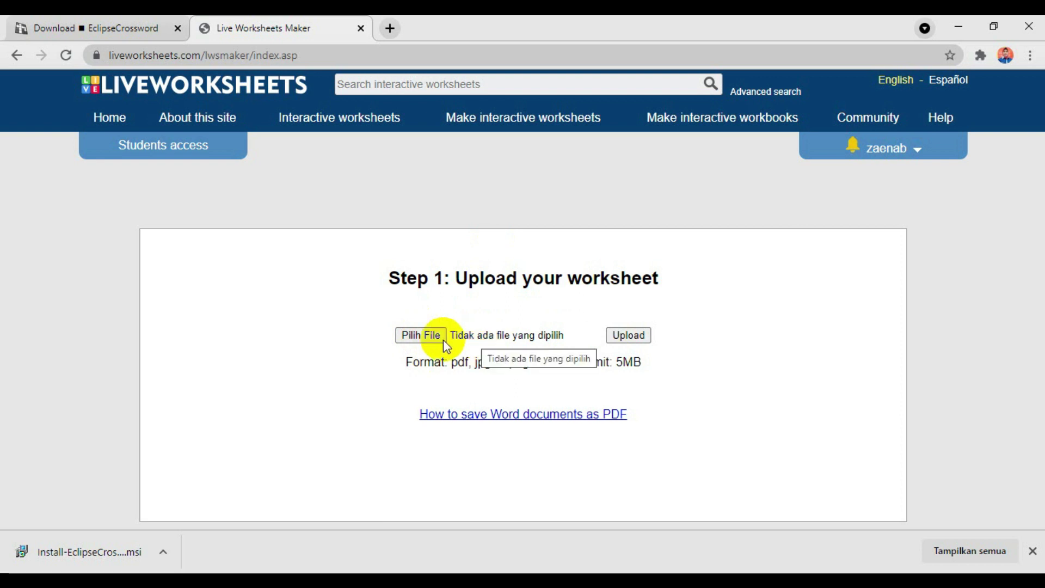
click(436, 341)
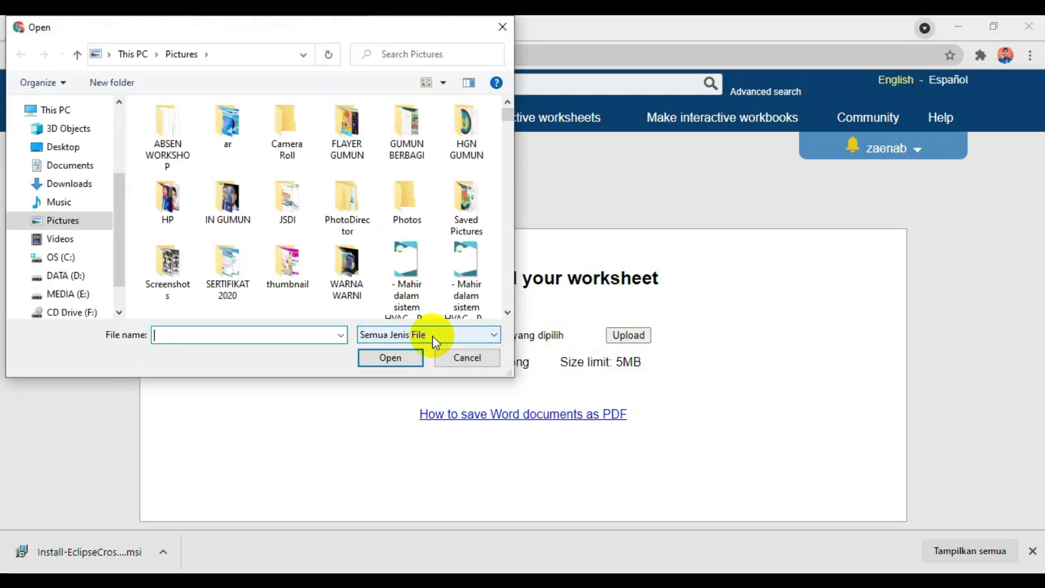
click(79, 278)
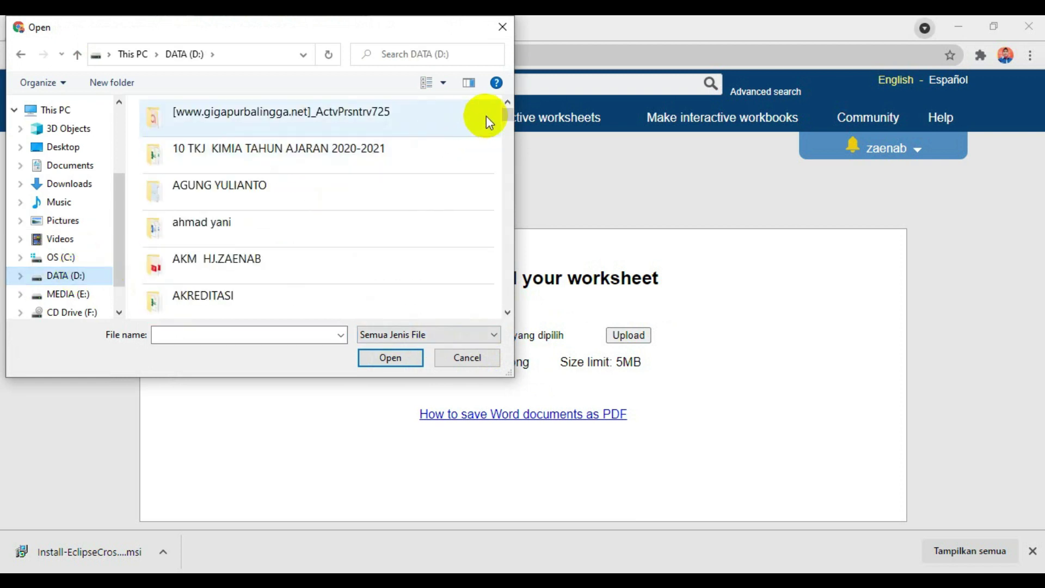
drag(509, 112, 508, 191)
click(232, 296)
click(391, 358)
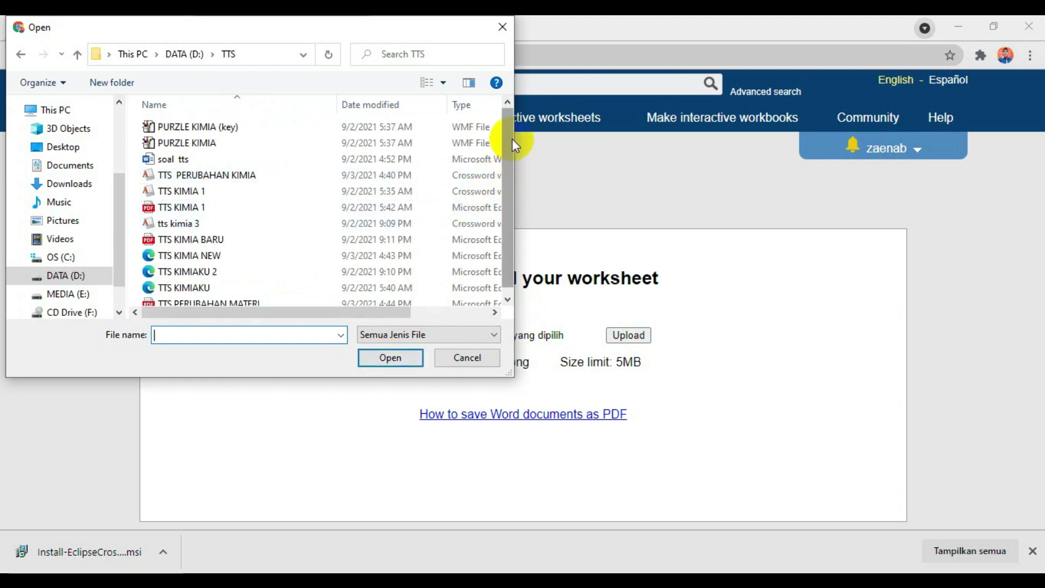
drag(505, 147, 502, 192)
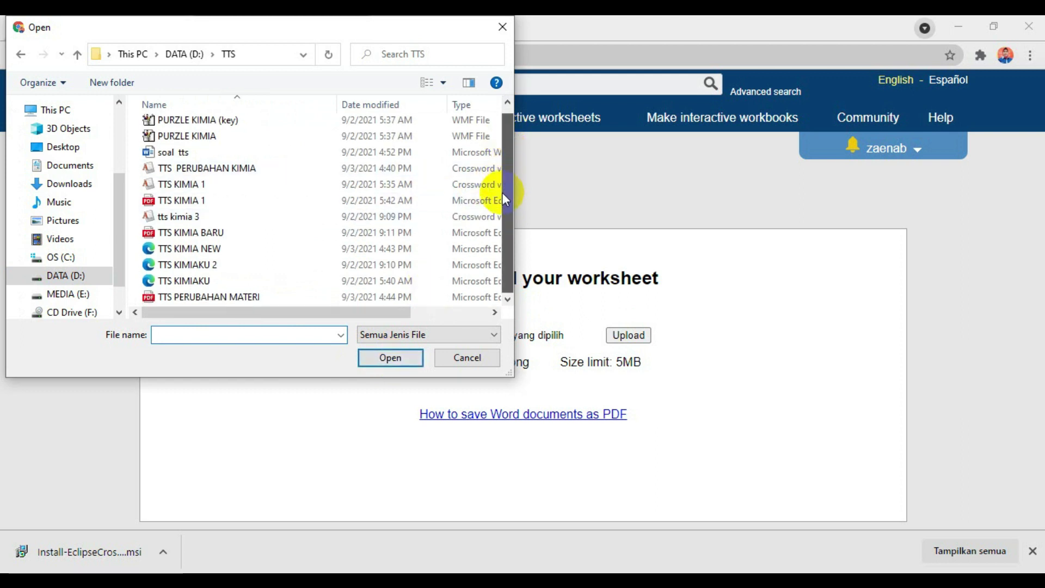
click(235, 300)
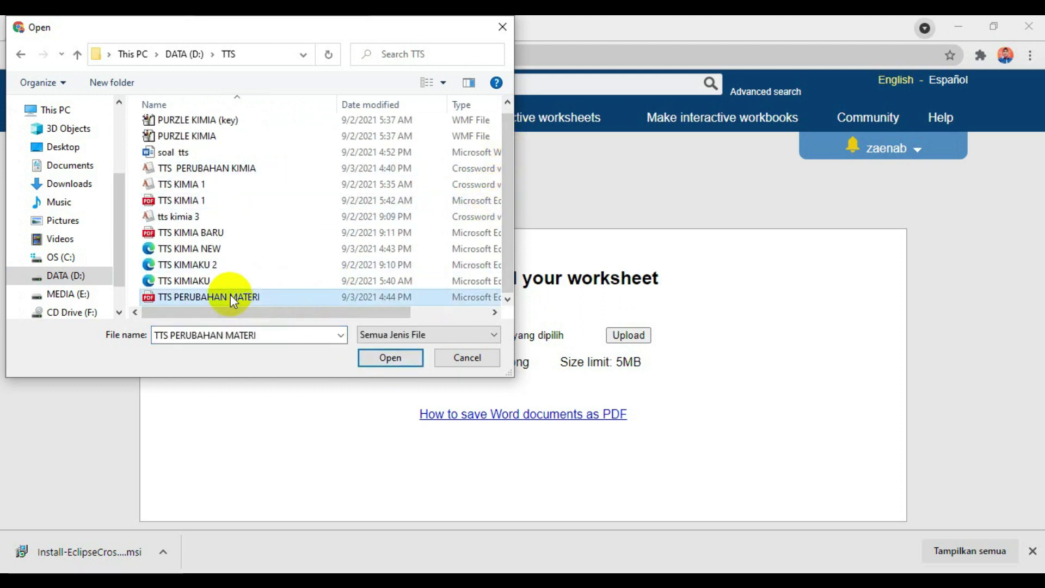
click(391, 358)
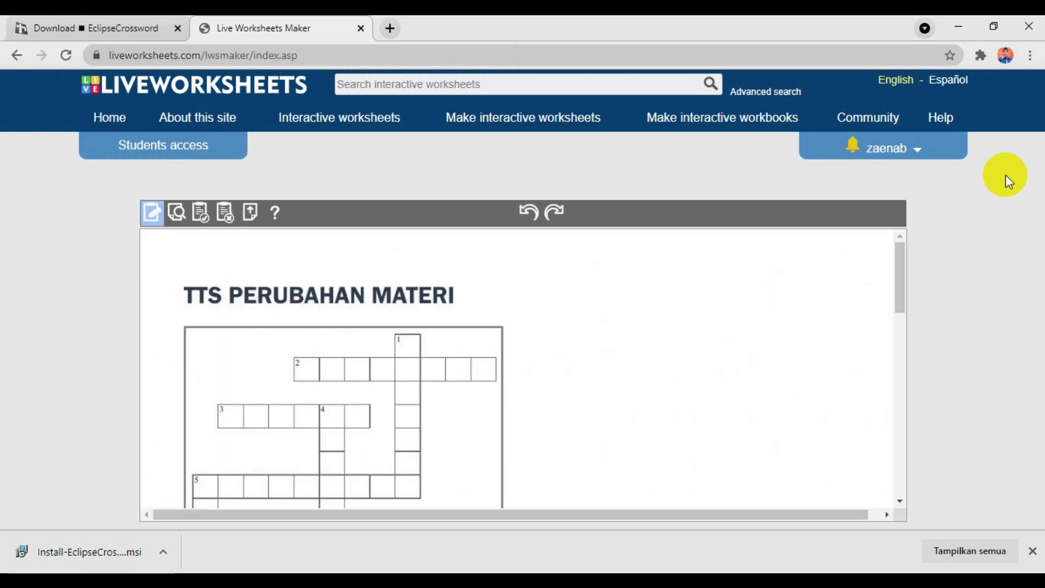
- Draw an answer box over the first cell of 1 down and over each of the eight cells of 2 across
mouse_move(904, 270)
mouse_down()
mouse_move(891, 466)
mouse_move(897, 262)
mouse_move(897, 459)
mouse_move(896, 276)
mouse_up()
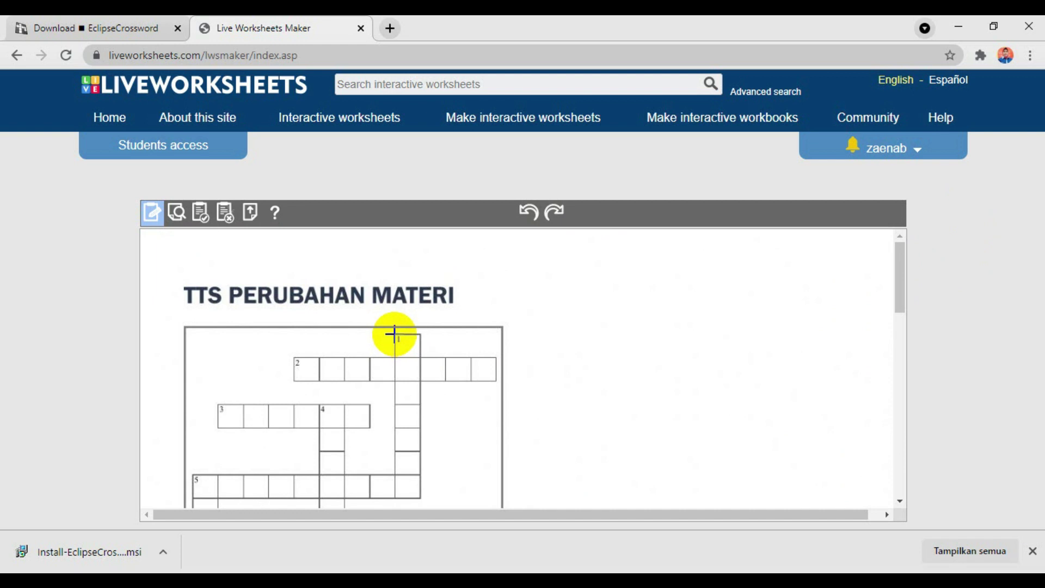
drag(395, 334, 423, 358)
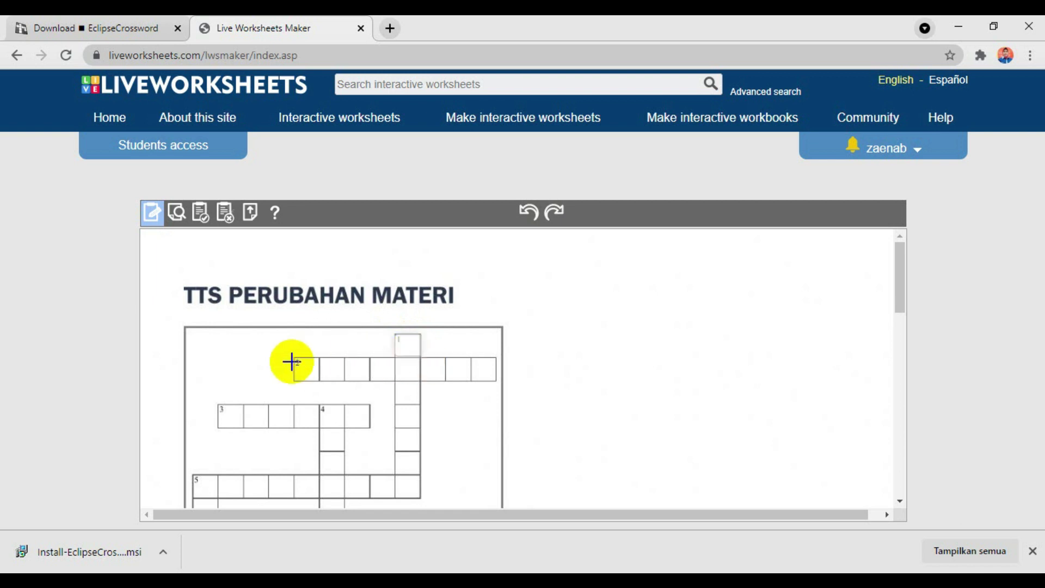
drag(306, 358, 497, 381)
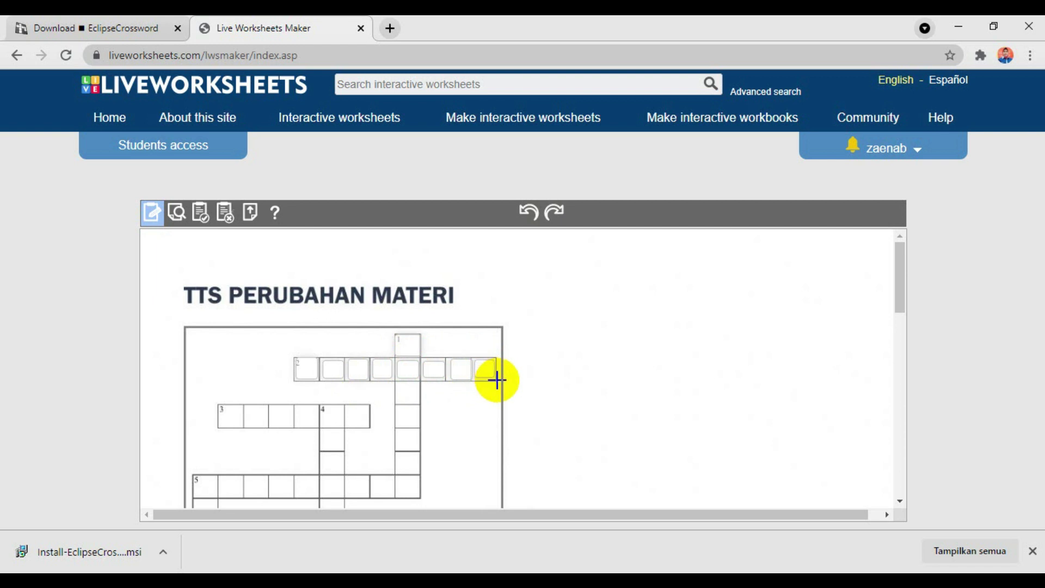
drag(497, 380, 497, 380)
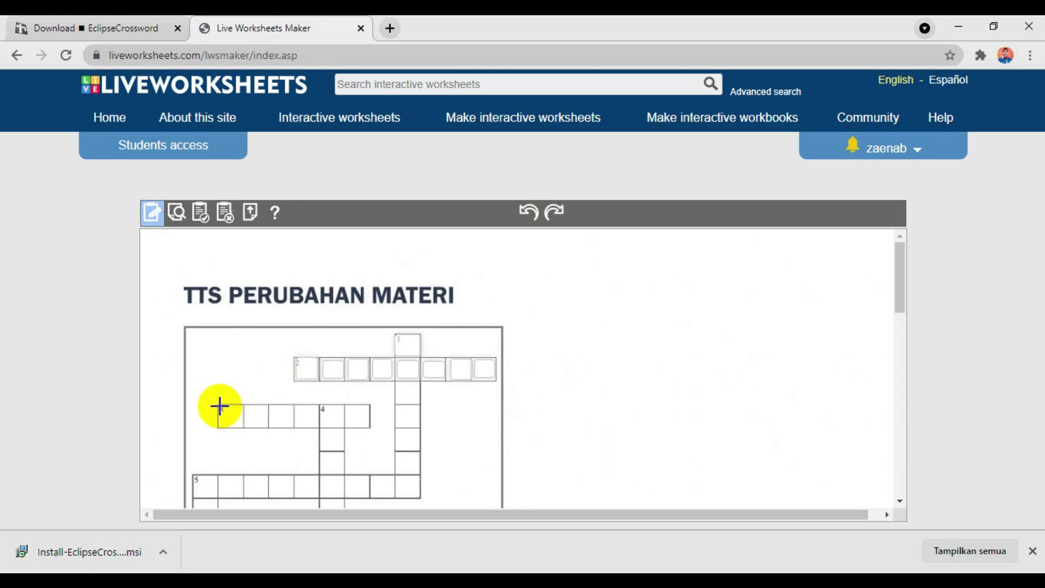
- Draw an answer box over each of the six cells of 3 across
drag(219, 406, 241, 425)
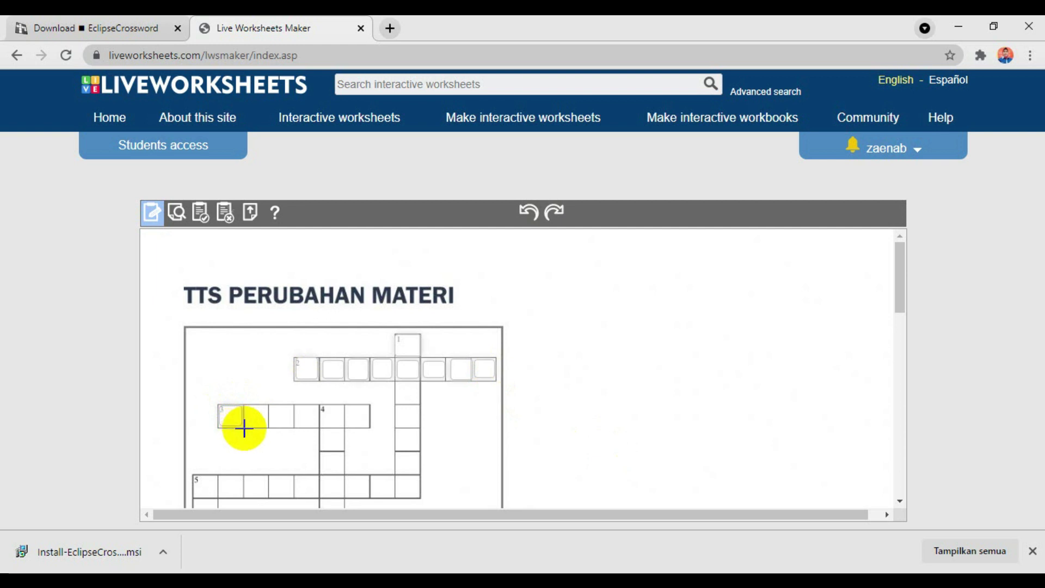
drag(245, 407, 266, 426)
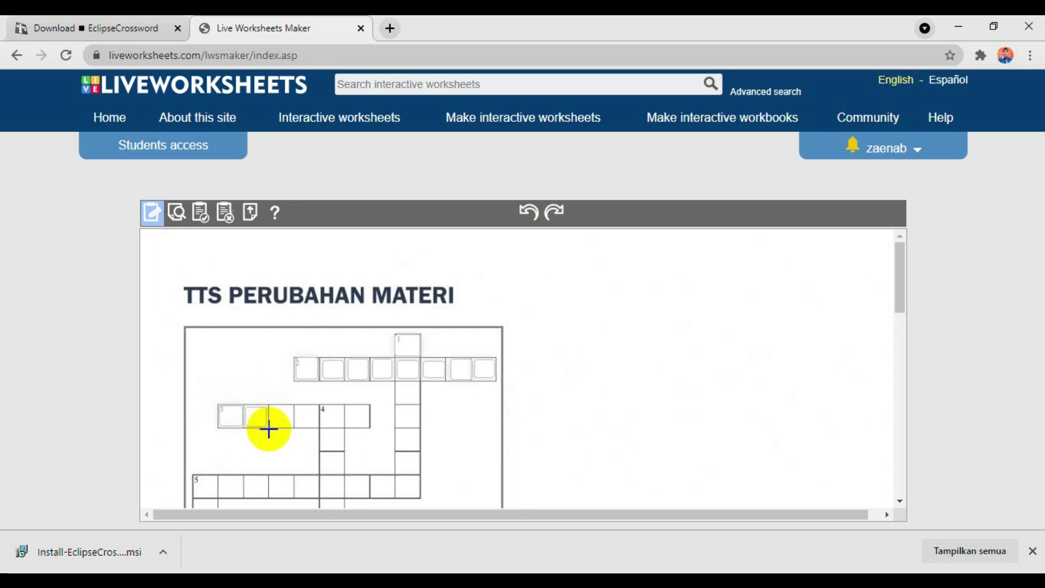
mouse_move(288, 405)
mouse_down()
mouse_move(288, 427)
mouse_move(299, 404)
mouse_move(318, 431)
mouse_move(335, 418)
mouse_move(342, 428)
mouse_move(361, 403)
mouse_move(357, 420)
mouse_move(370, 426)
mouse_up()
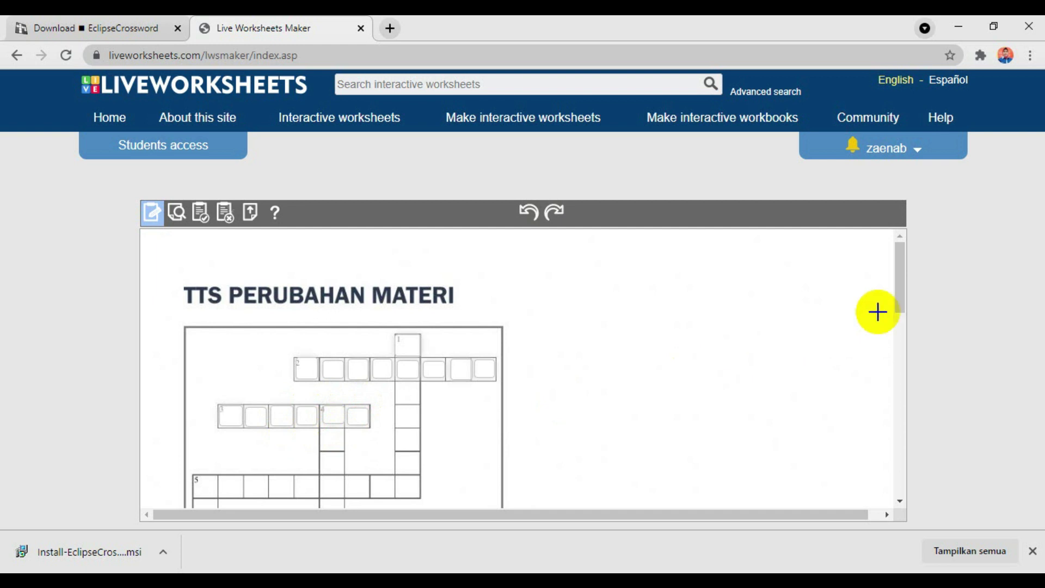
- Enter the letters E, N, D, A, P and A in the first six answer boxes of 2 across
drag(900, 300, 900, 303)
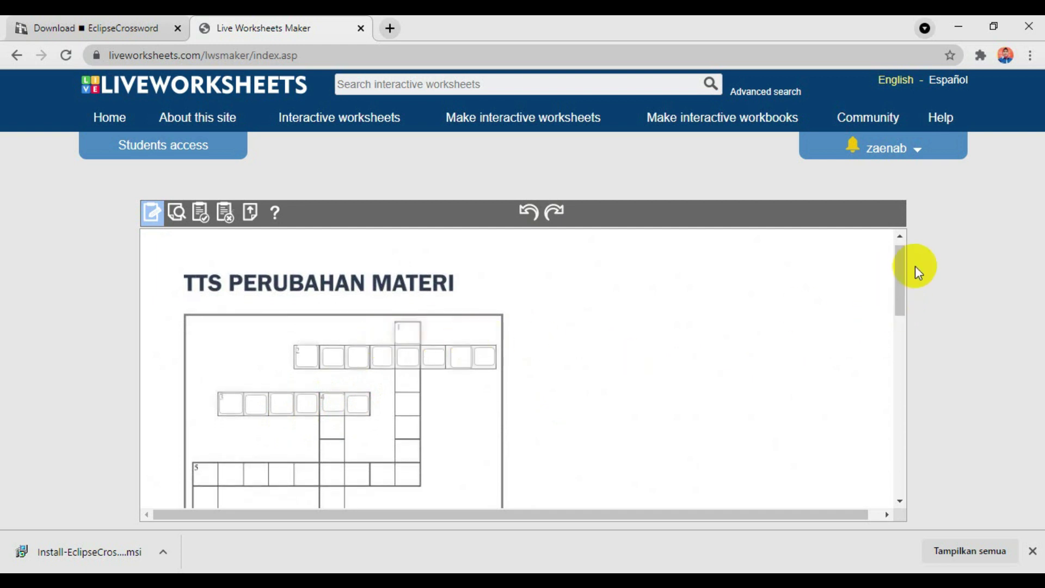
mouse_move(901, 281)
mouse_down()
mouse_move(887, 365)
mouse_move(885, 286)
mouse_up()
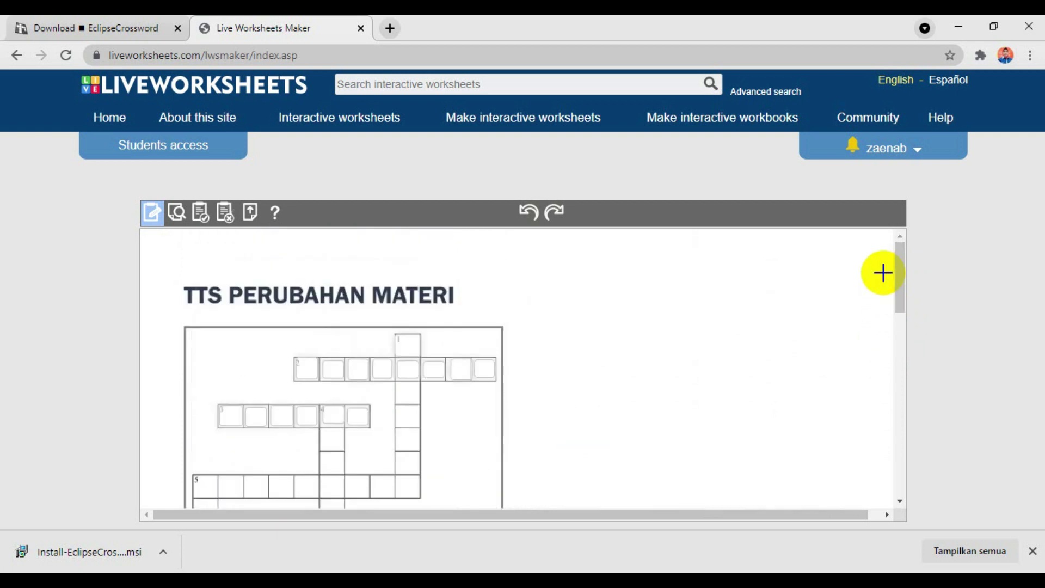
click(309, 374)
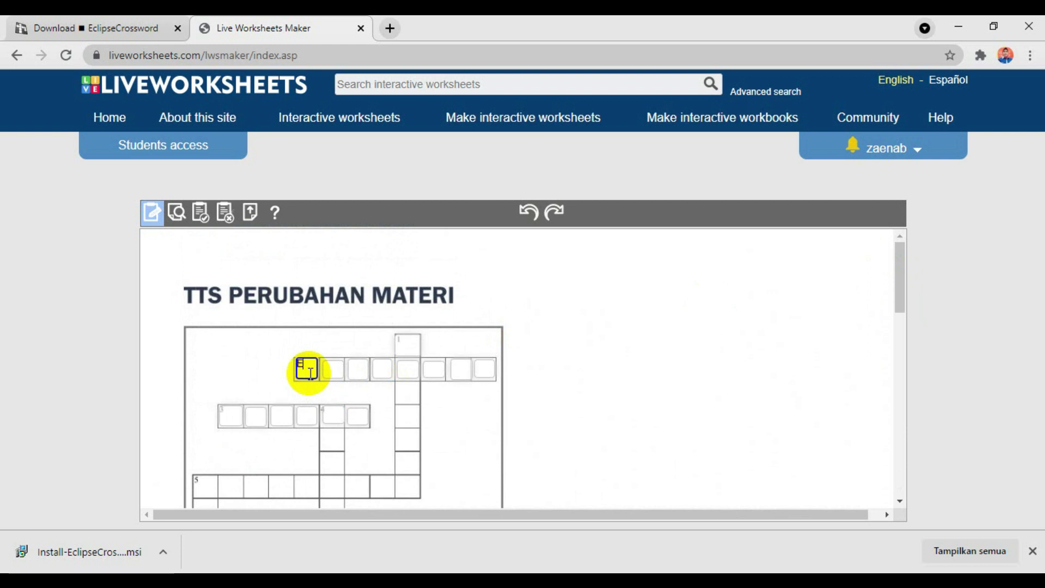
click(335, 370)
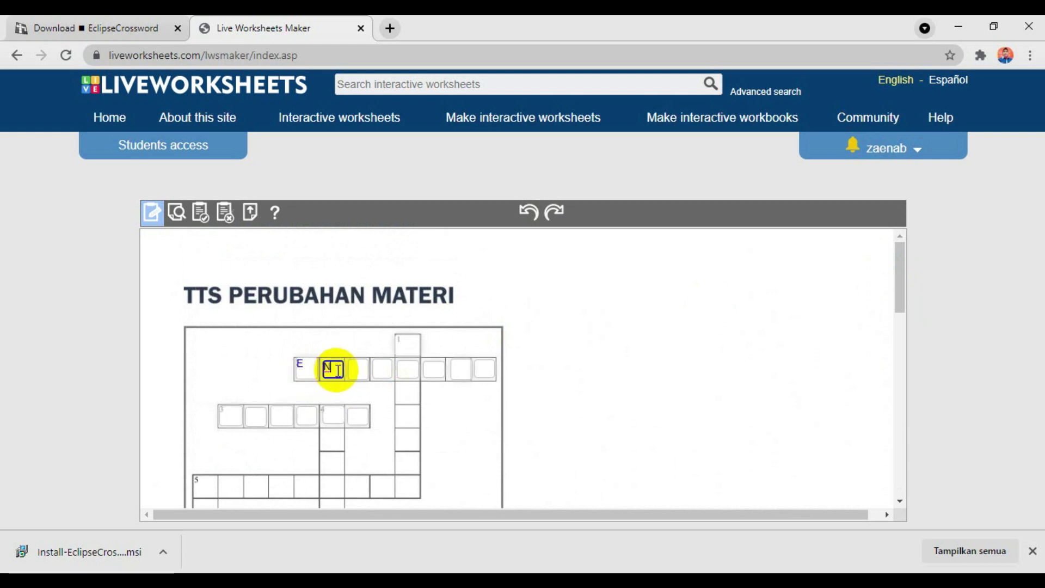
text(N)
click(362, 371)
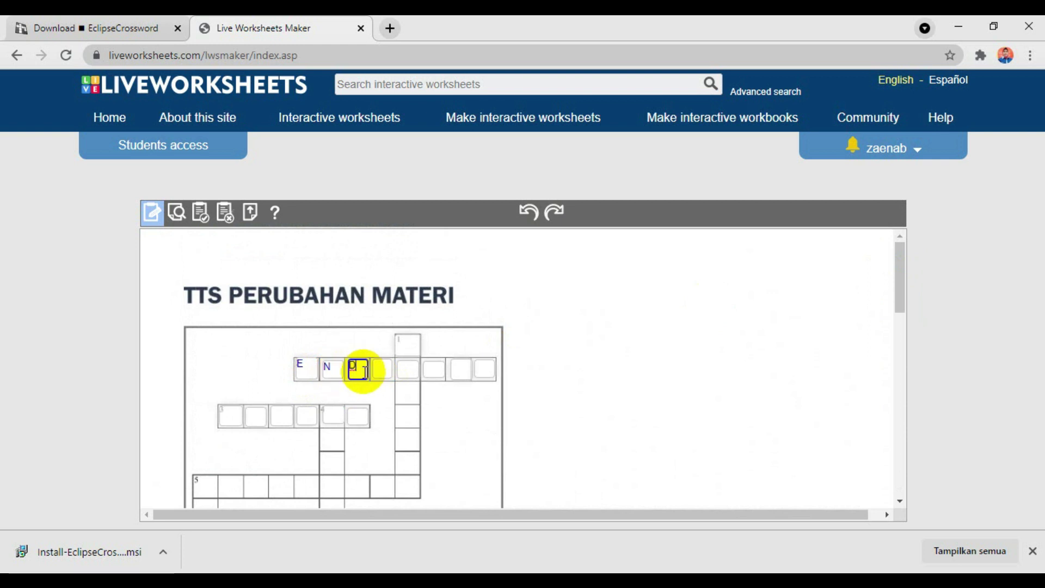
click(385, 370)
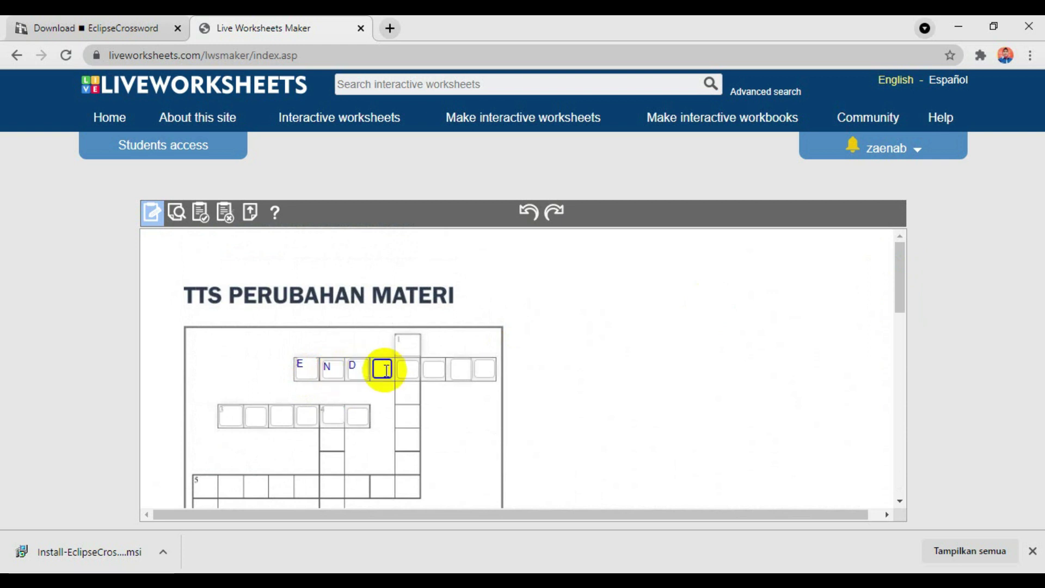
click(407, 370)
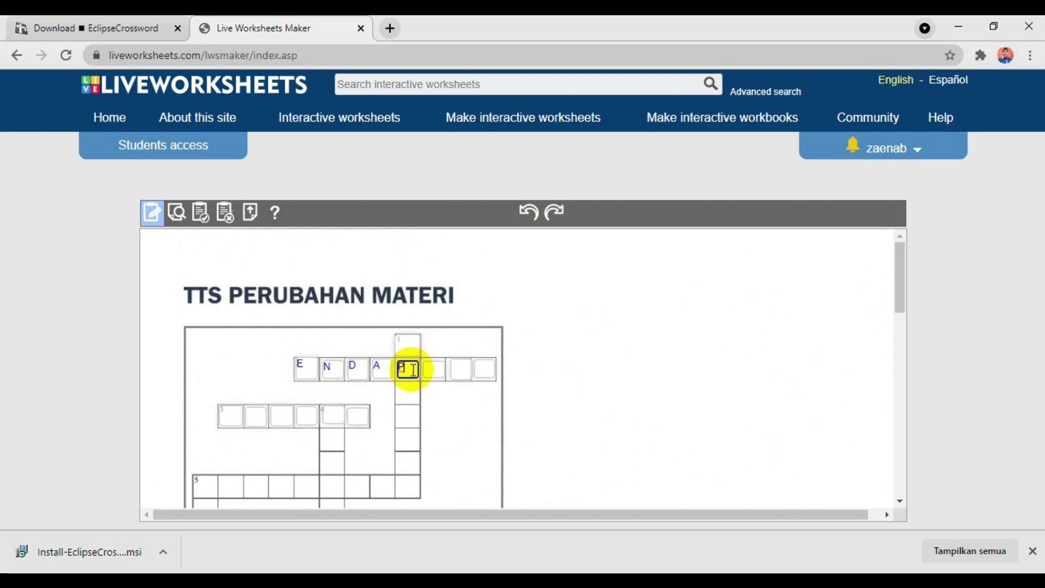
click(435, 370)
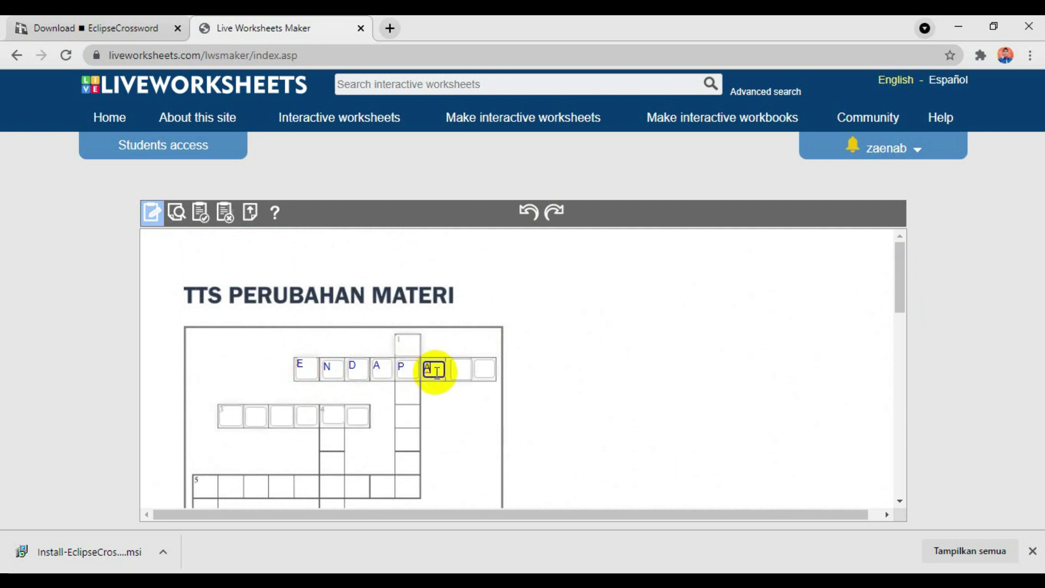
click(462, 372)
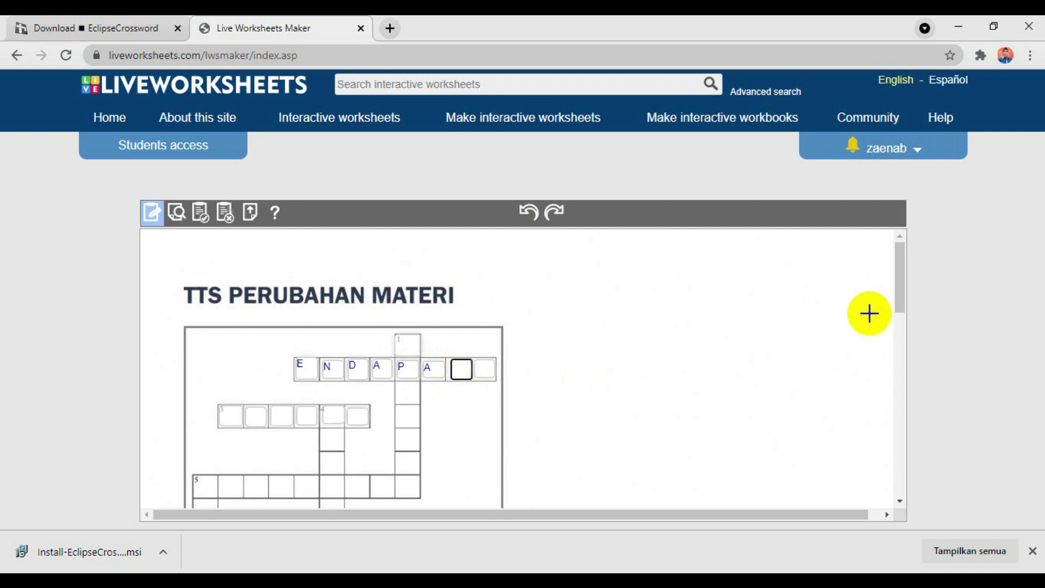
- Check the crossword clues and correct the letters in the 2 across answer boxes to spell INTENSIF
drag(900, 296, 895, 380)
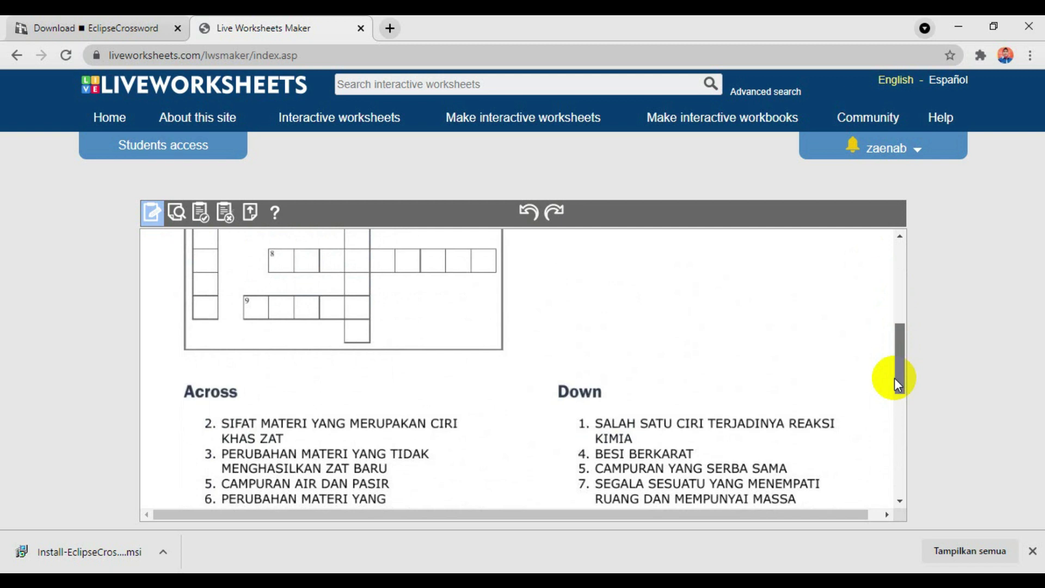
drag(894, 378, 902, 296)
click(311, 364)
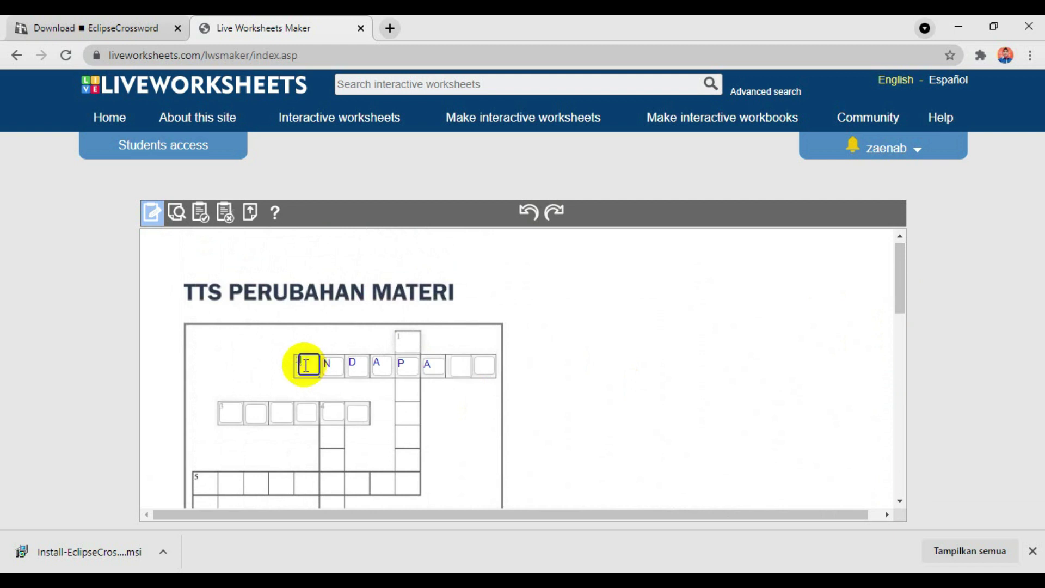
click(358, 367)
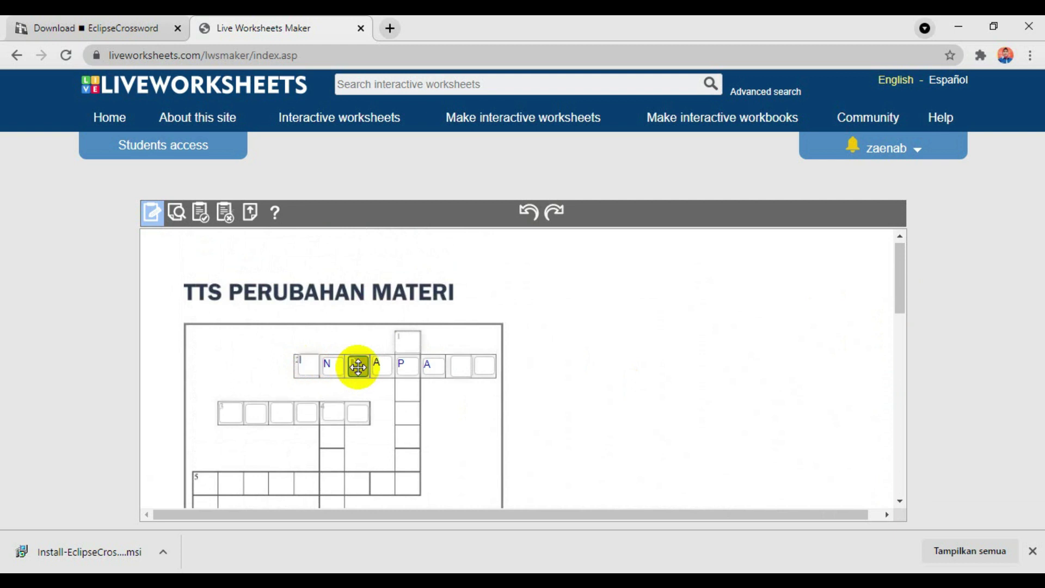
click(359, 361)
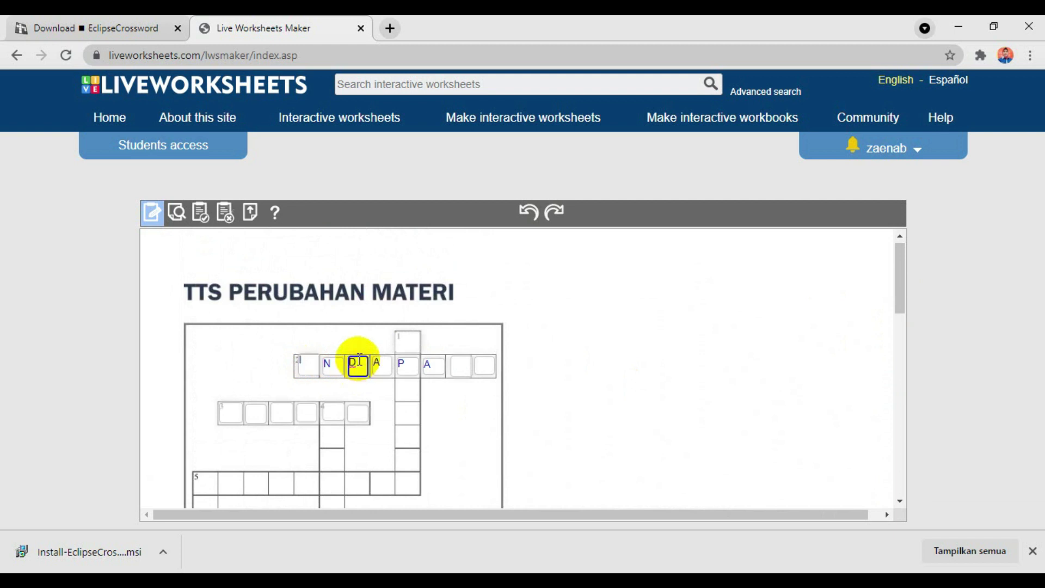
text(T)
click(383, 365)
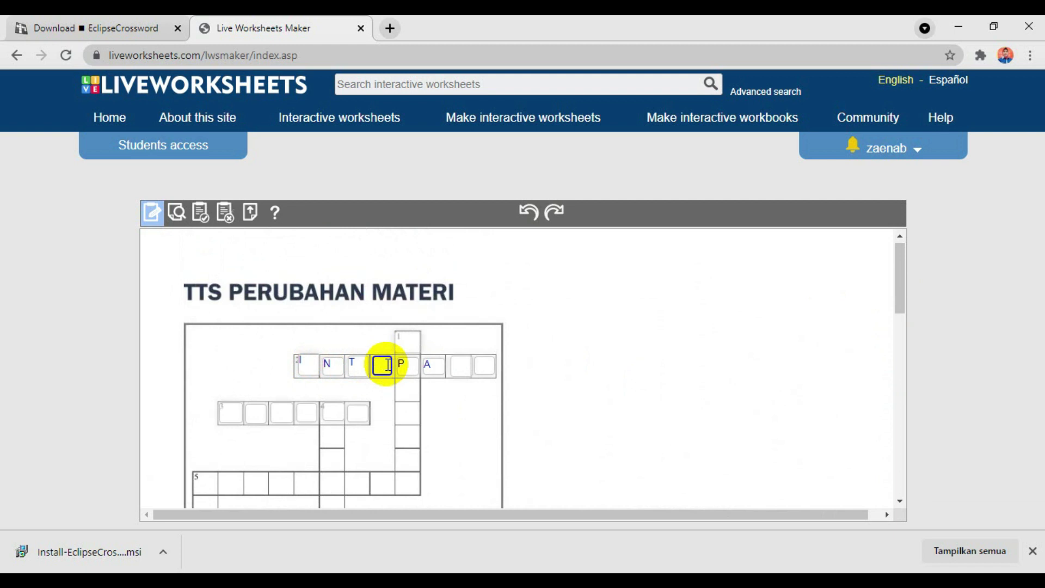
click(412, 366)
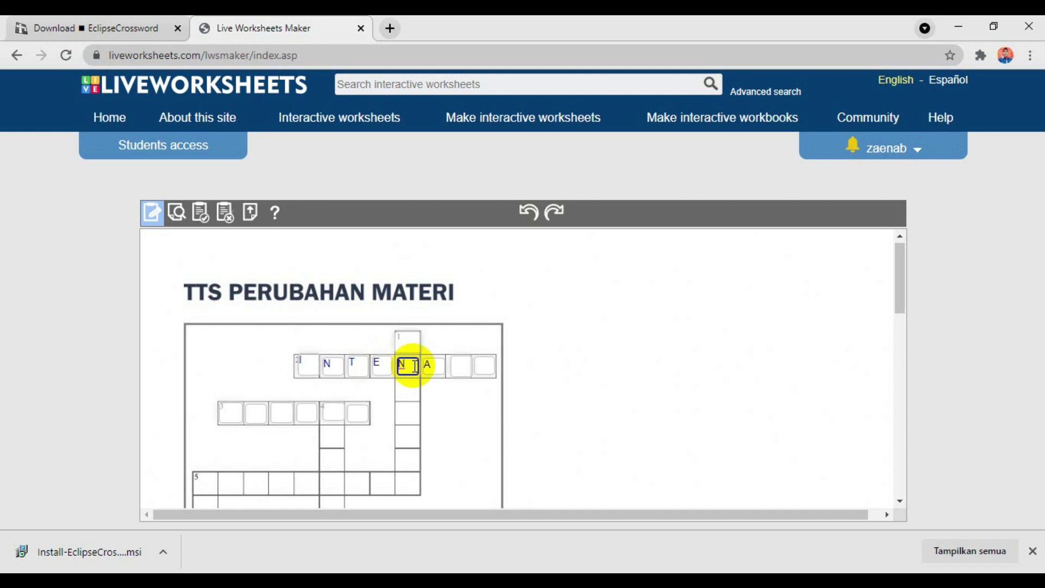
click(429, 366)
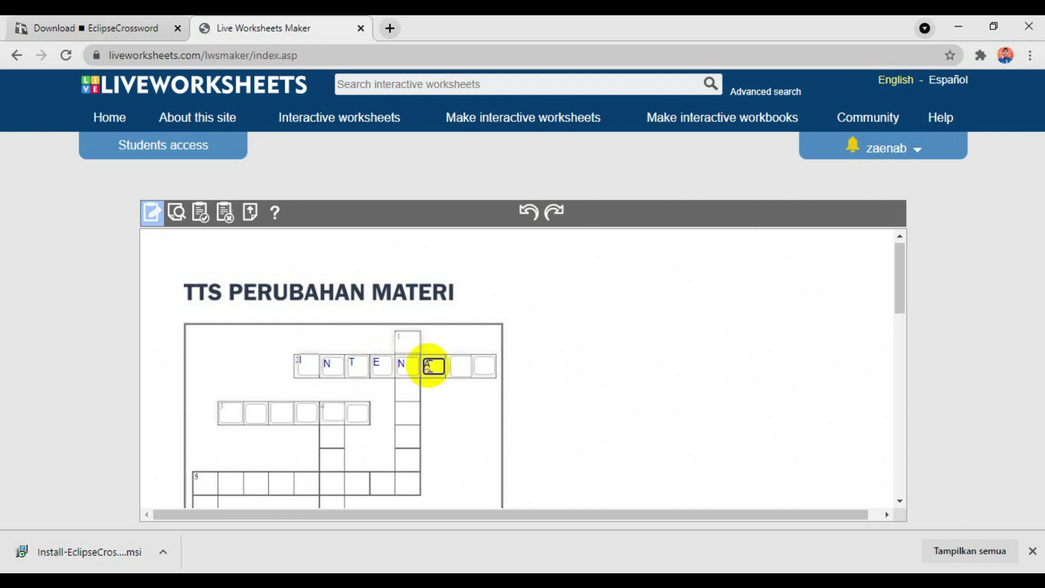
click(459, 367)
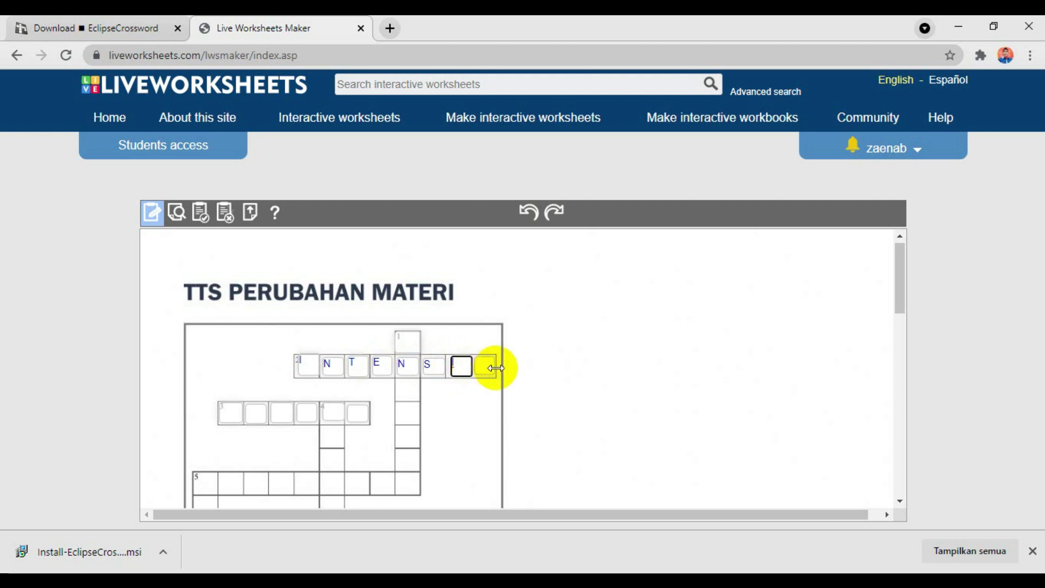
click(485, 366)
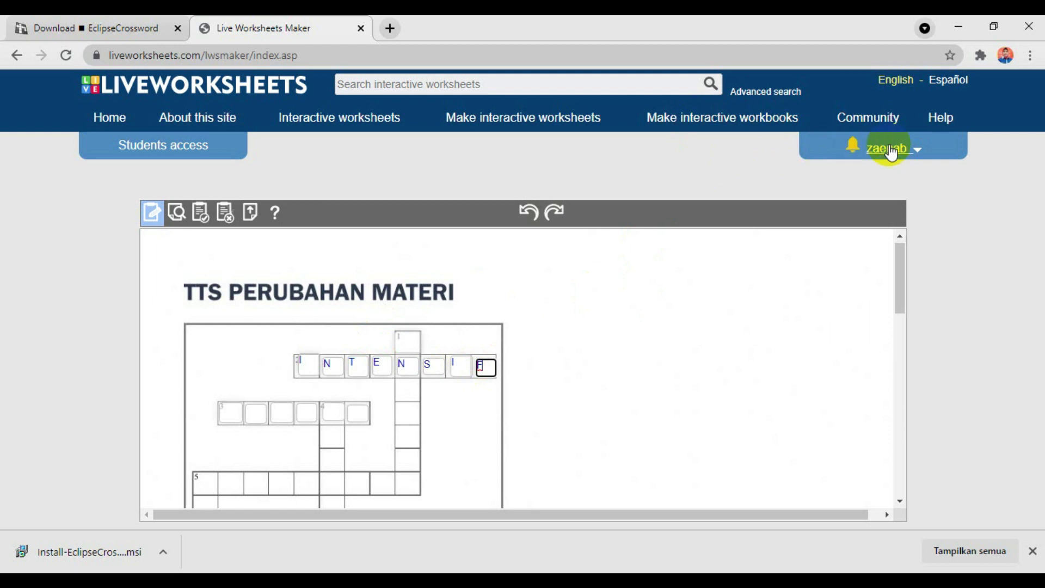
- Open the account's own worksheets and open the shared crossword worksheet "Tts materi kimia"
click(917, 153)
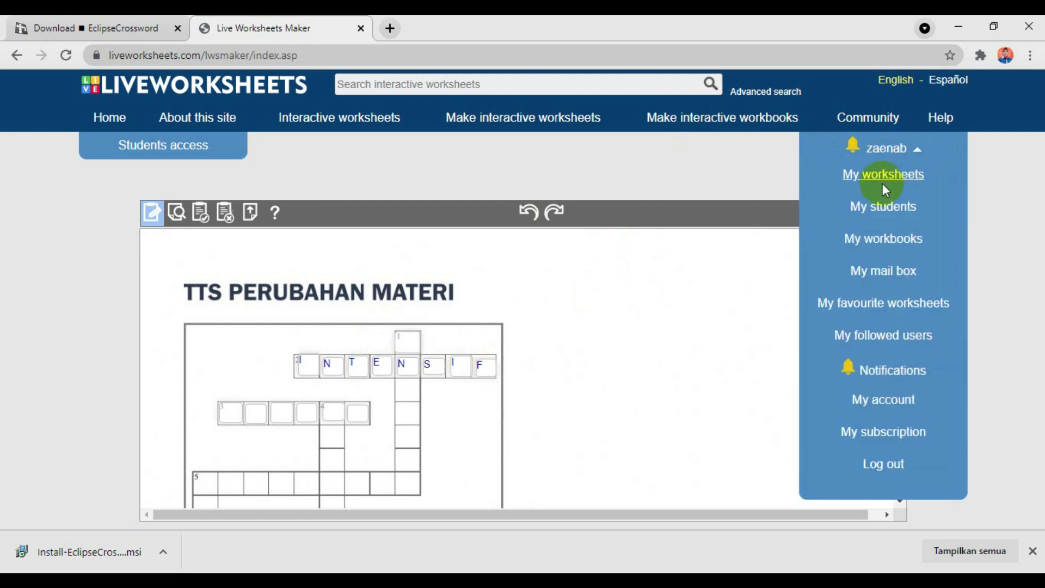
click(884, 184)
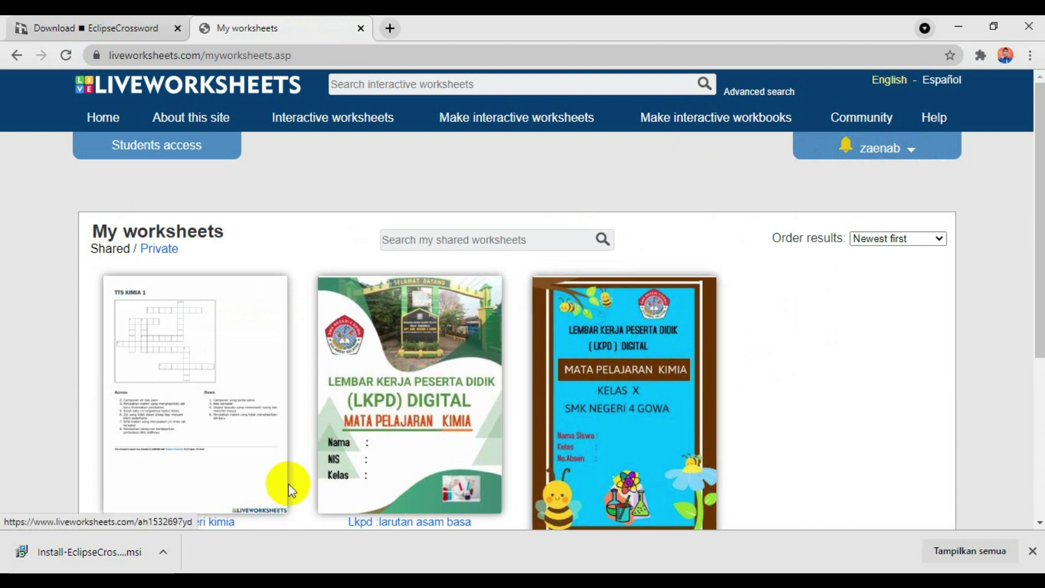
click(224, 488)
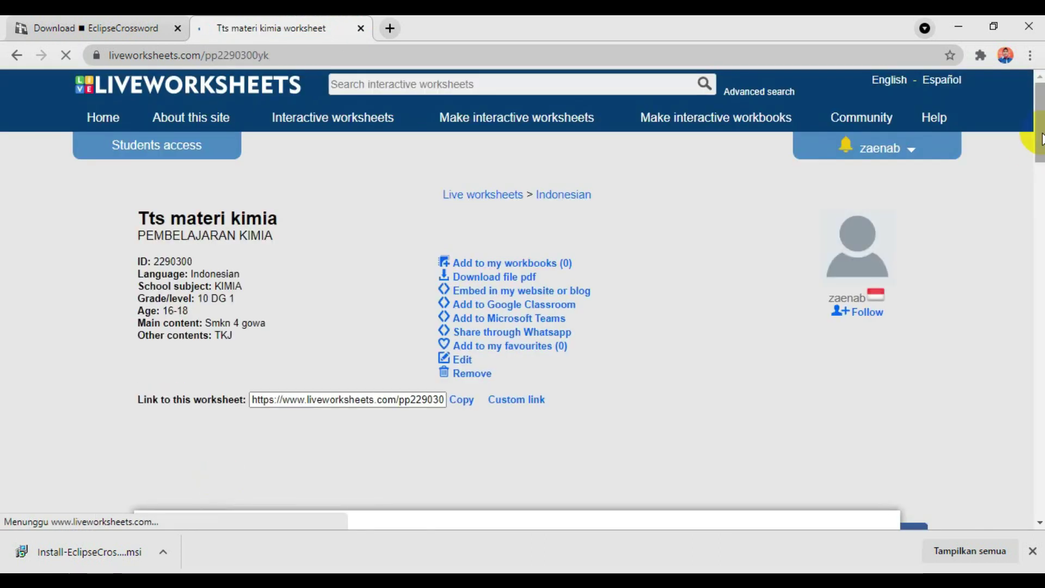
drag(1037, 143, 1040, 204)
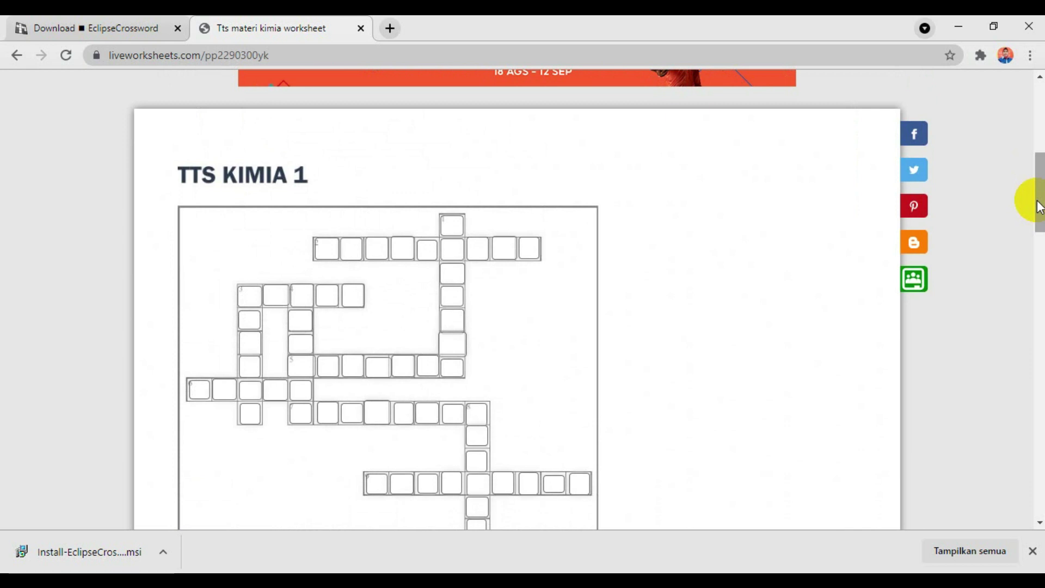
- Fill the nine answer boxes of 2 across in the TTS KIMIA 1 crossword with HETEROGEN, one letter per box
drag(1040, 202, 1040, 223)
click(328, 160)
text(H)
click(353, 160)
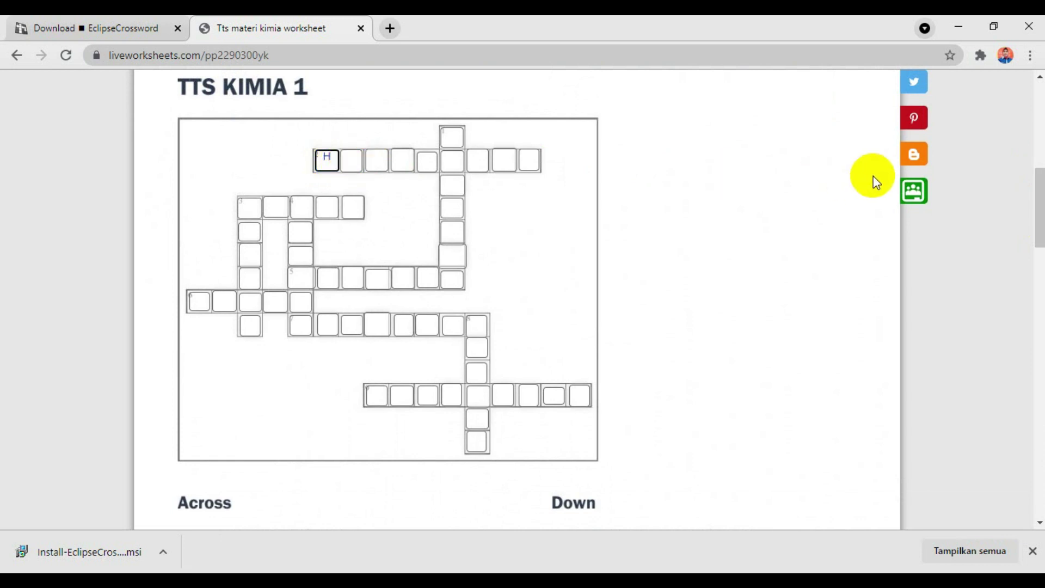
mouse_move(1038, 219)
mouse_down()
mouse_move(1040, 236)
mouse_move(1040, 221)
mouse_up()
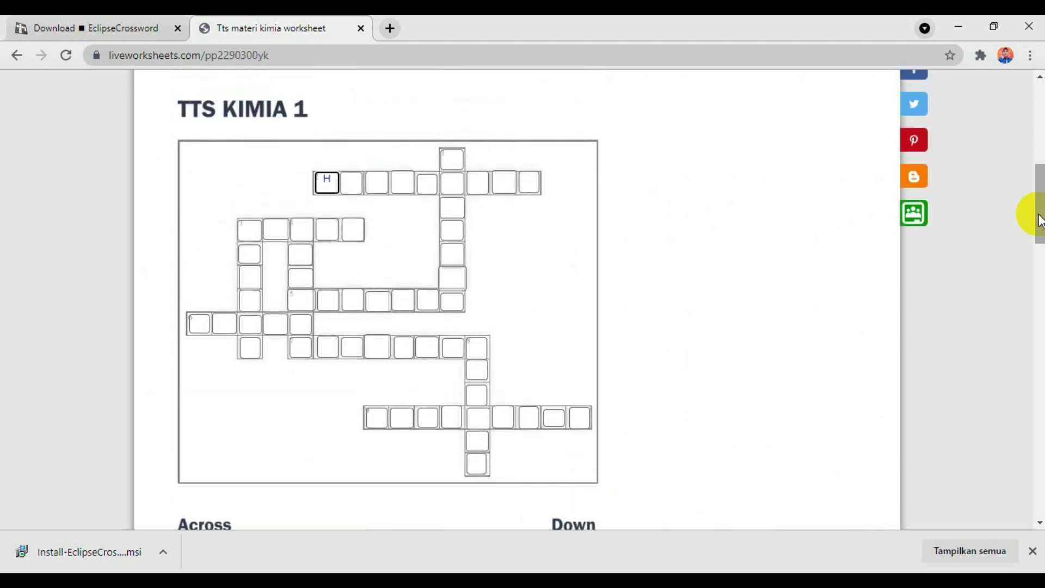
click(352, 181)
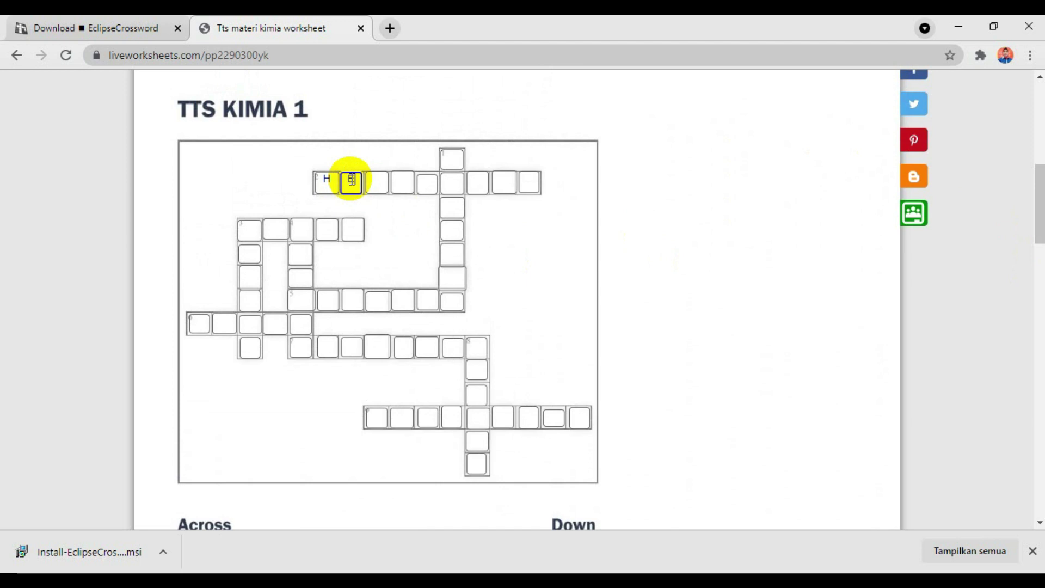
click(378, 182)
text(T)
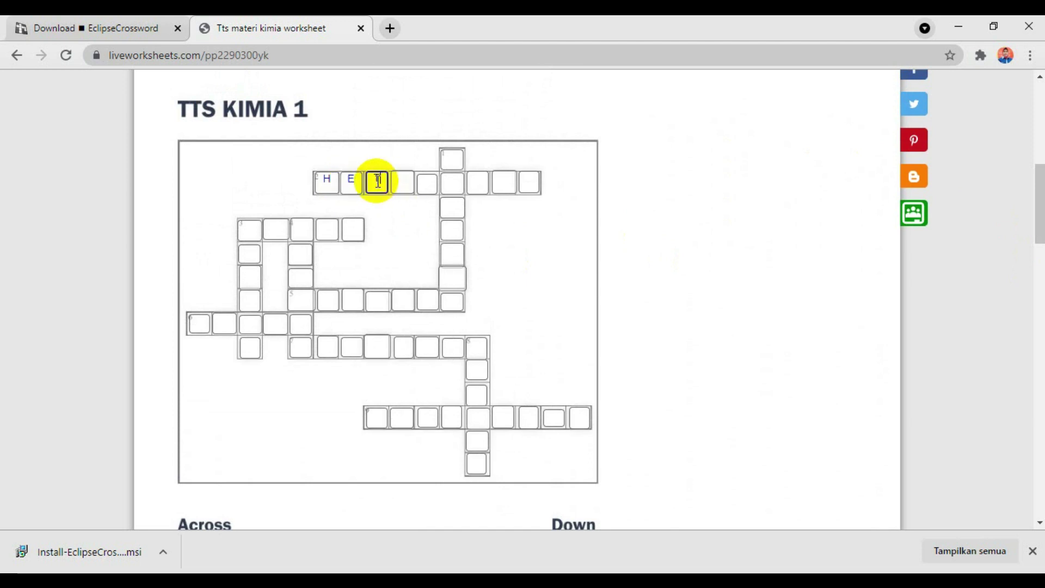
click(411, 182)
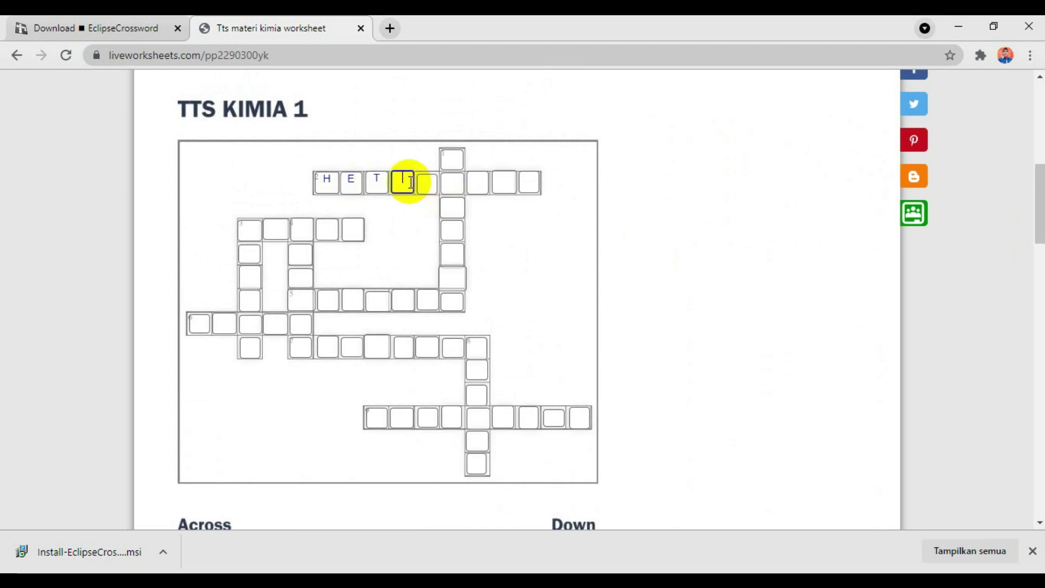
click(427, 183)
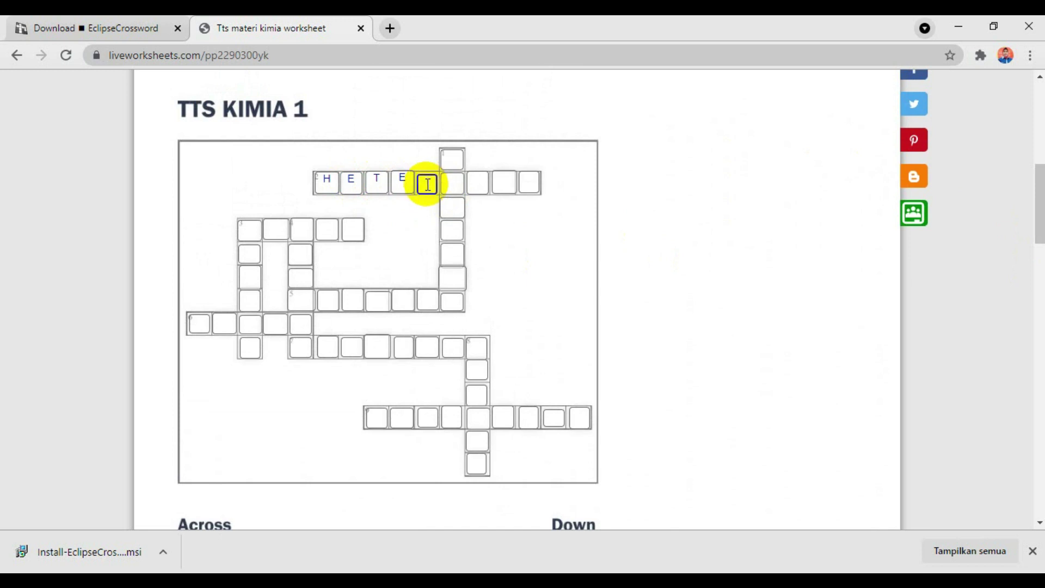
text(R)
click(458, 185)
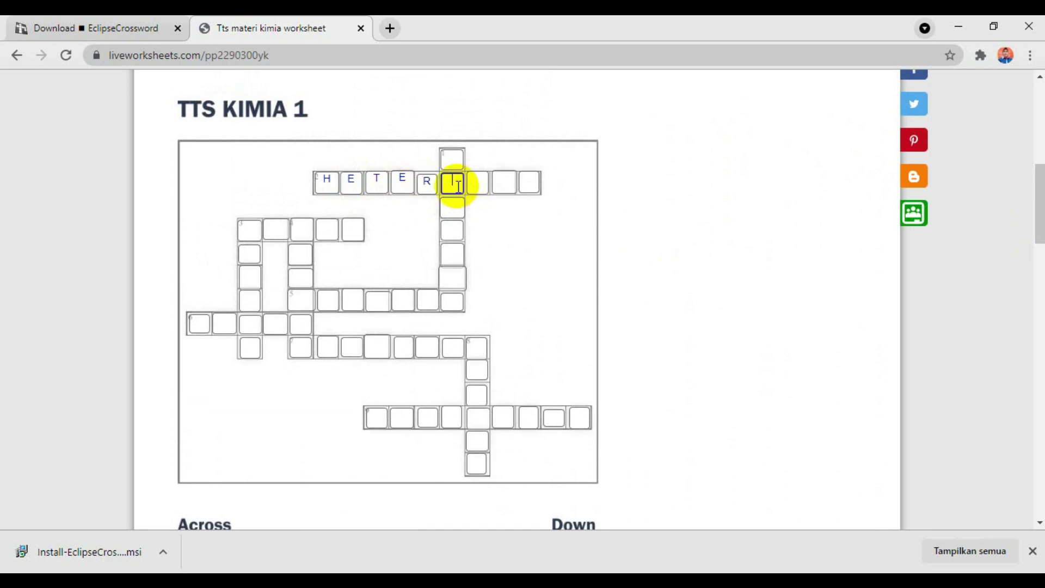
click(477, 182)
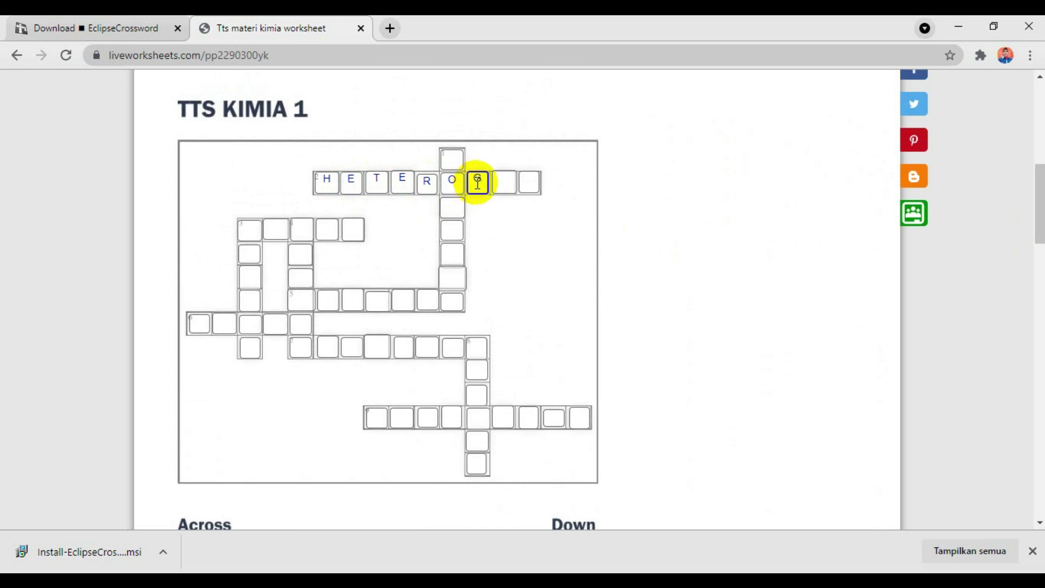
click(499, 182)
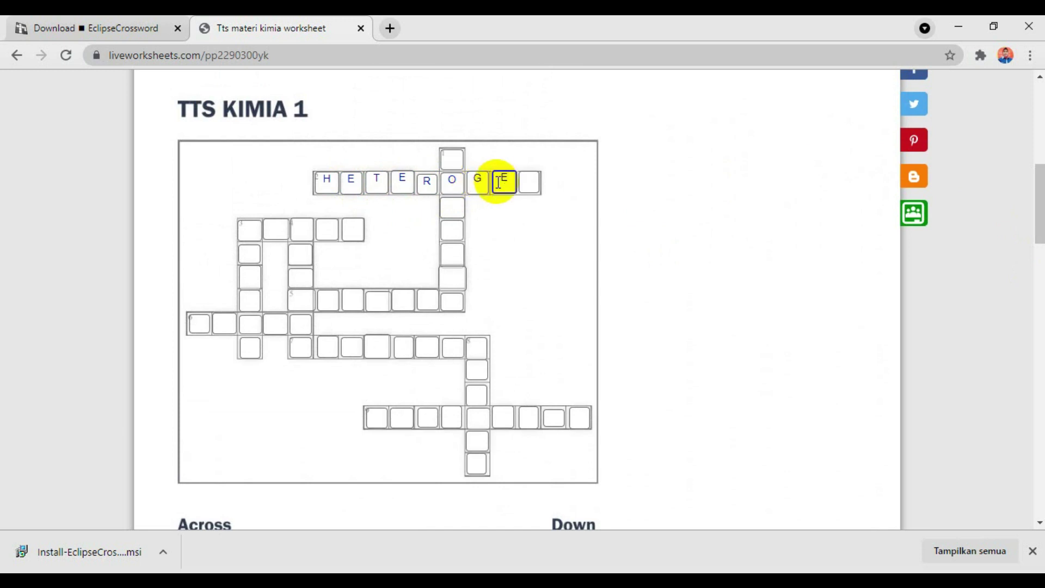
click(528, 182)
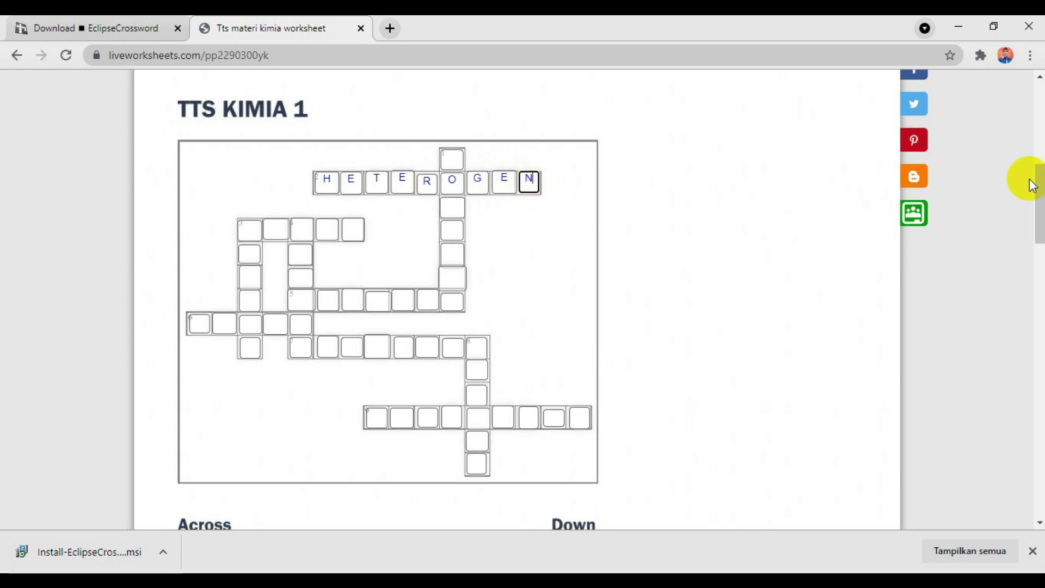
- Fill the five answer boxes of 3 across in the TTS KIMIA 1 crossword with KIMIA, one letter per box
mouse_move(1039, 199)
mouse_down()
mouse_move(1039, 221)
mouse_move(1040, 210)
mouse_up()
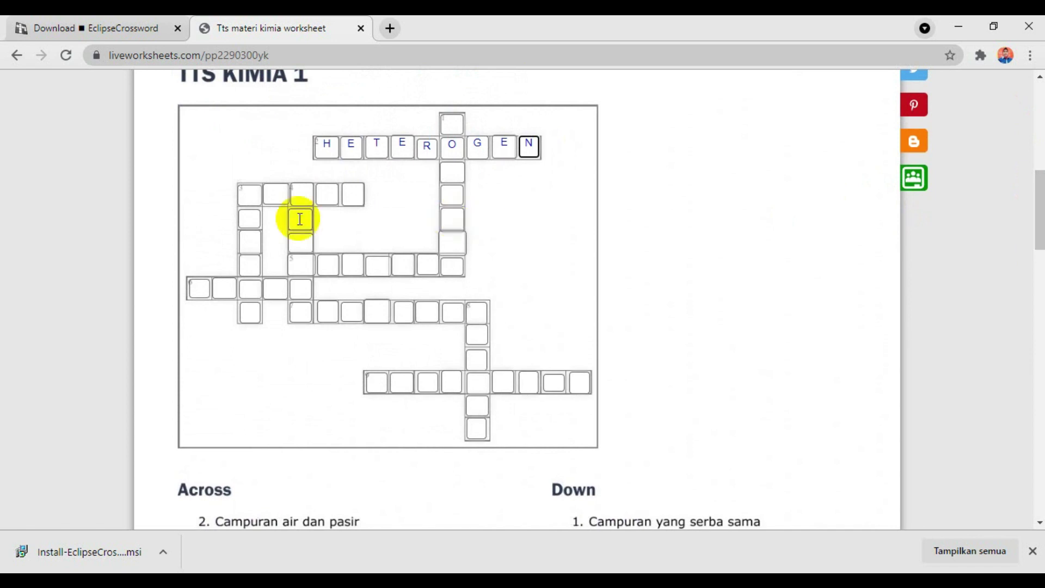
click(254, 198)
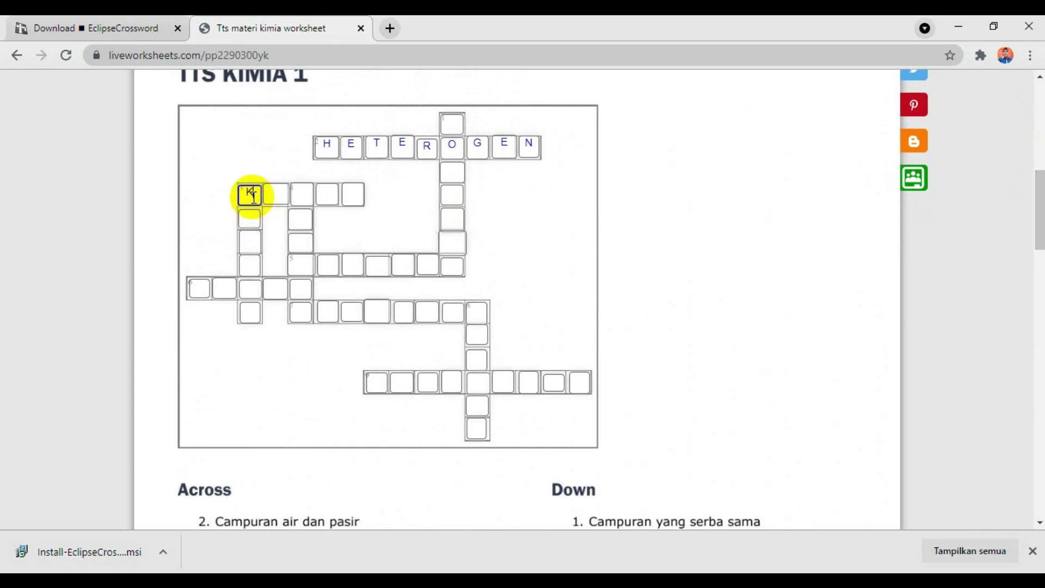
click(283, 196)
text(I)
click(303, 197)
text(M)
click(329, 196)
text(I)
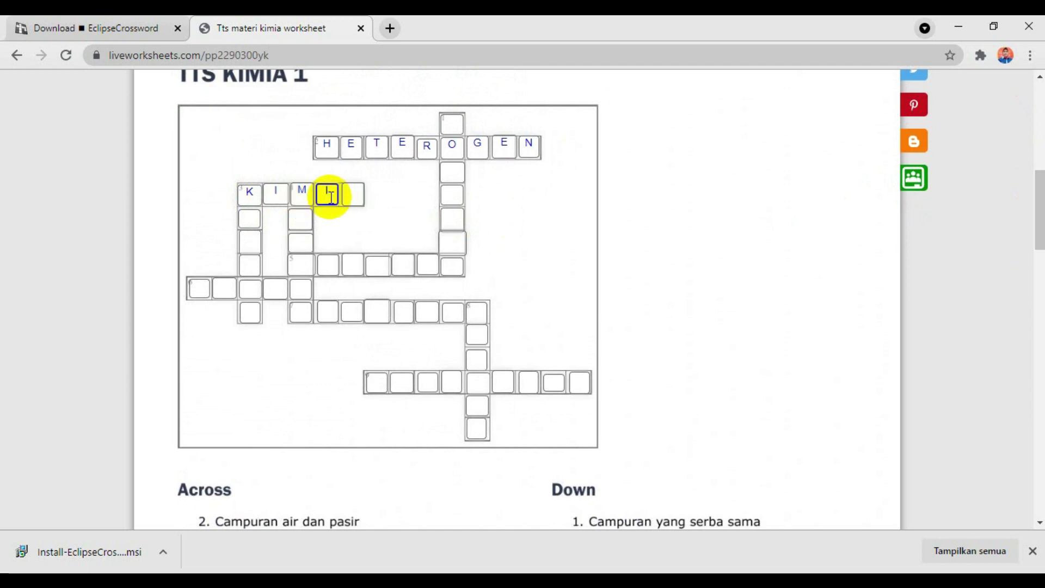
click(356, 194)
text(A)
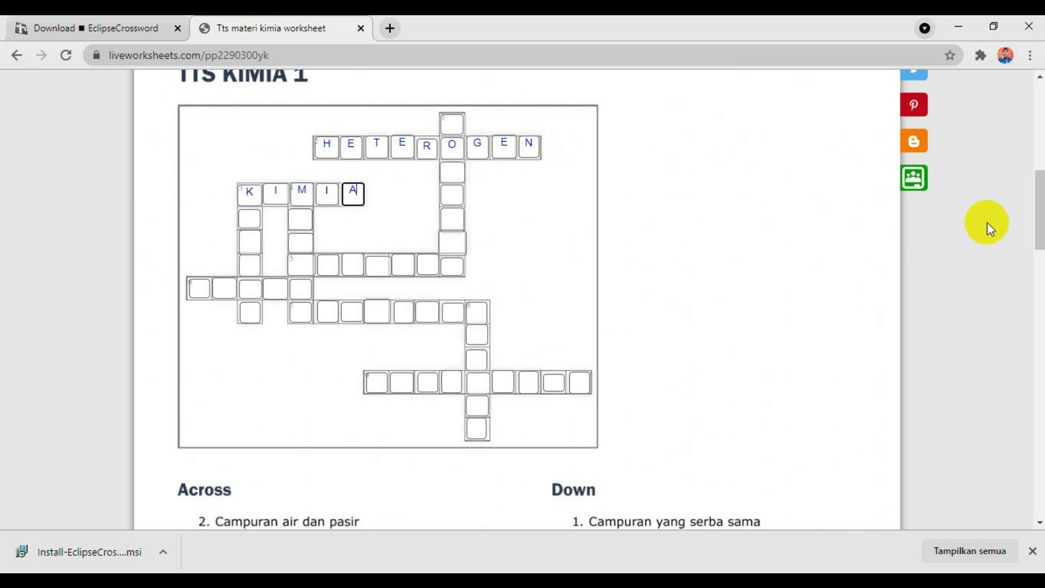
- Fill the seven answer boxes of 5 across with ENDAPAN, one letter per box
mouse_move(1036, 229)
mouse_down()
mouse_move(1041, 252)
mouse_move(1040, 237)
mouse_up()
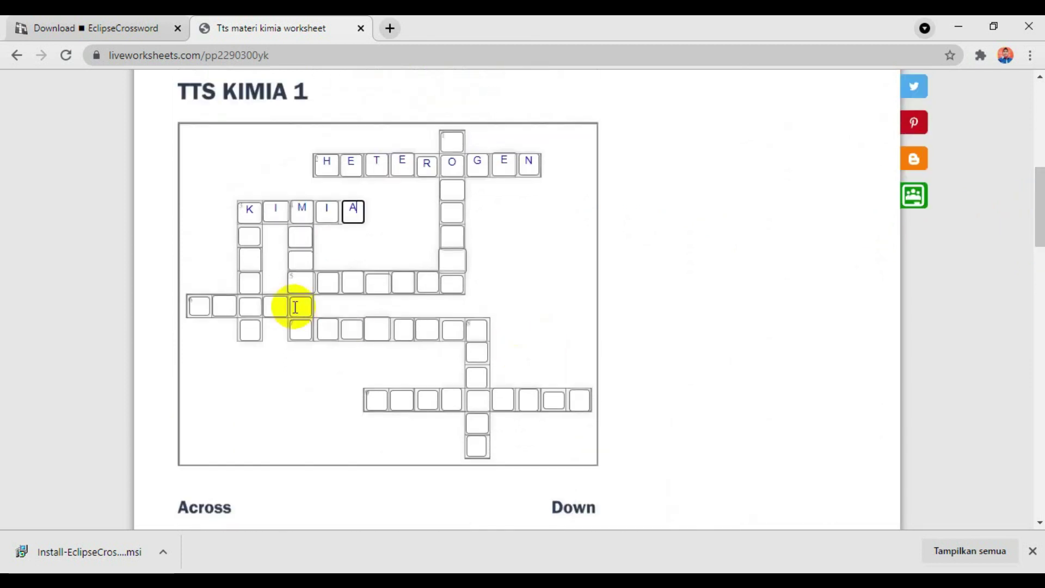
click(304, 282)
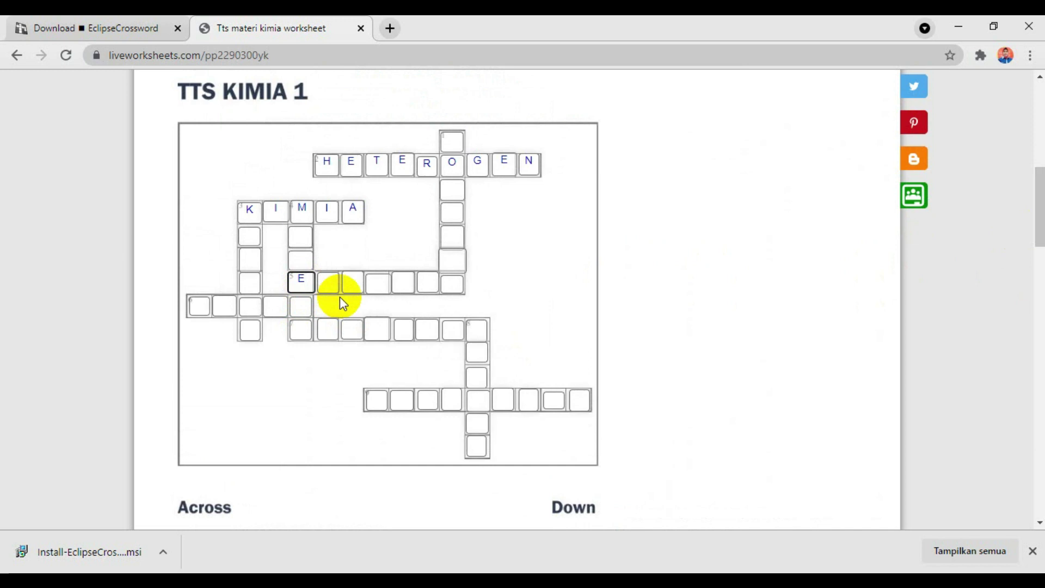
click(331, 284)
text(N)
click(353, 282)
text(D)
click(377, 284)
click(404, 284)
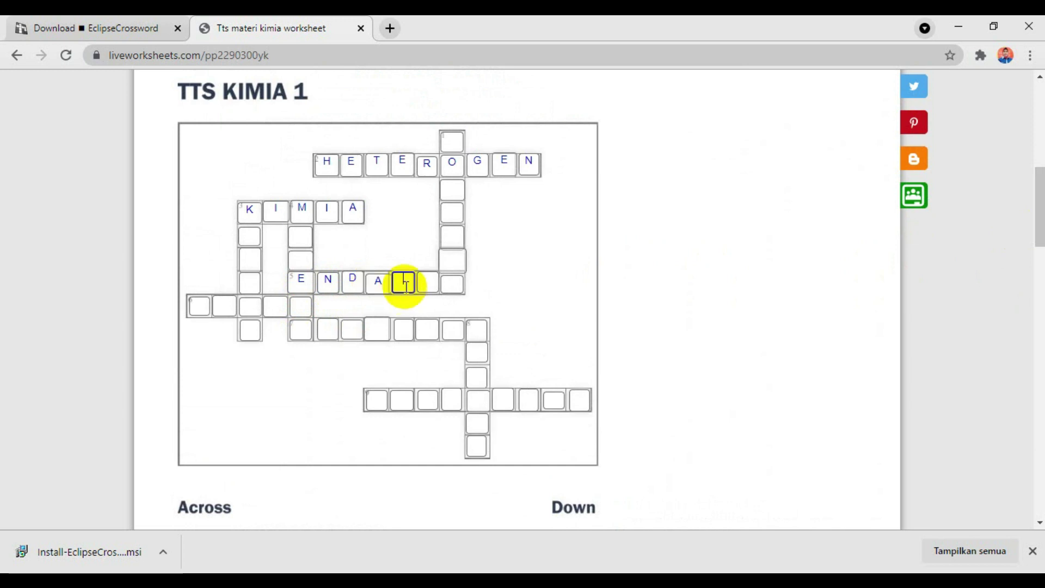
click(428, 284)
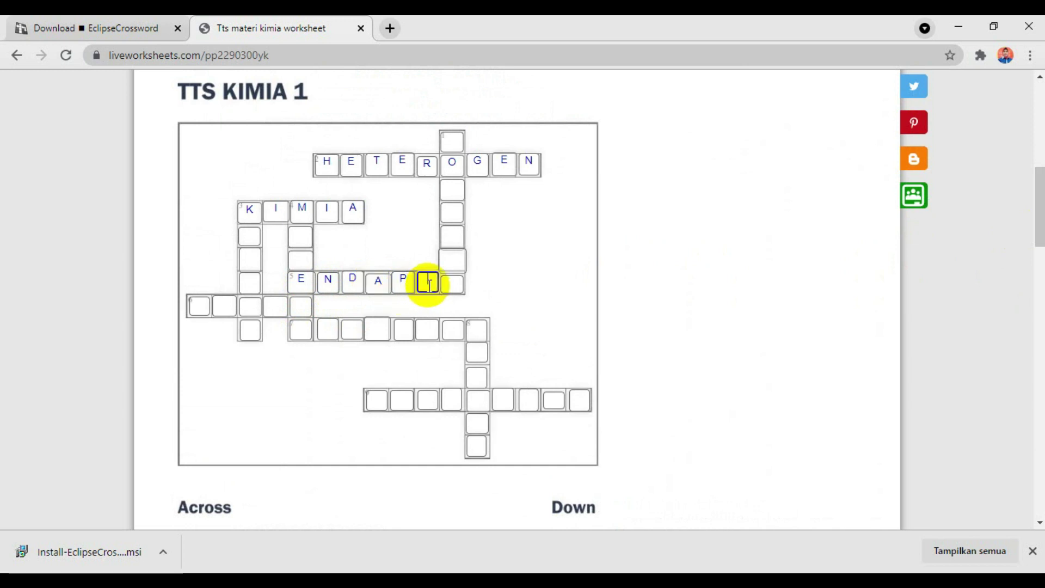
click(454, 285)
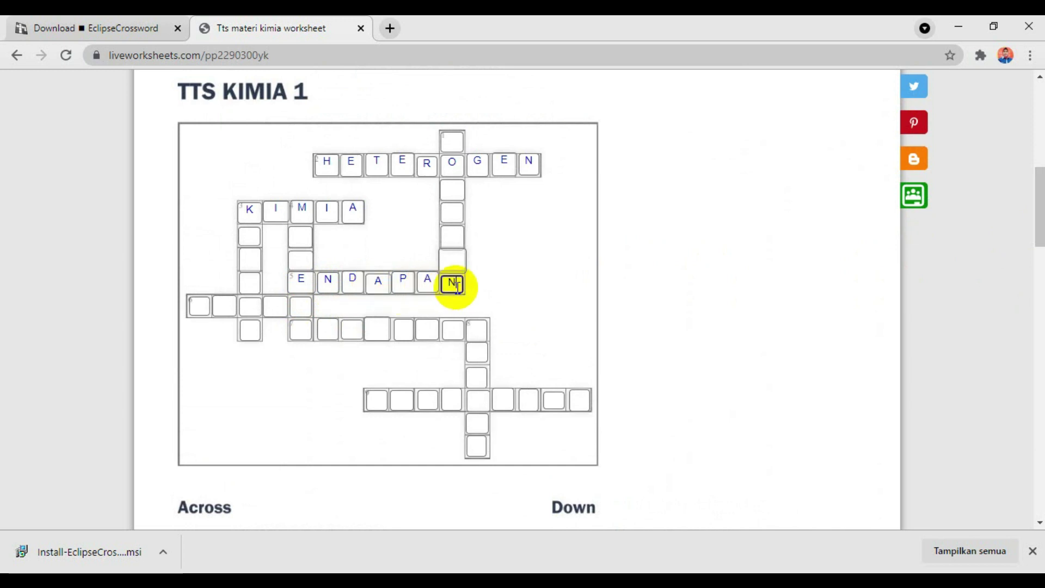
- Enter the letters U, N, S and U in the first four answer boxes of 6 across and activate the fifth box
mouse_move(1040, 226)
mouse_down()
mouse_move(1040, 249)
mouse_move(1027, 217)
mouse_up()
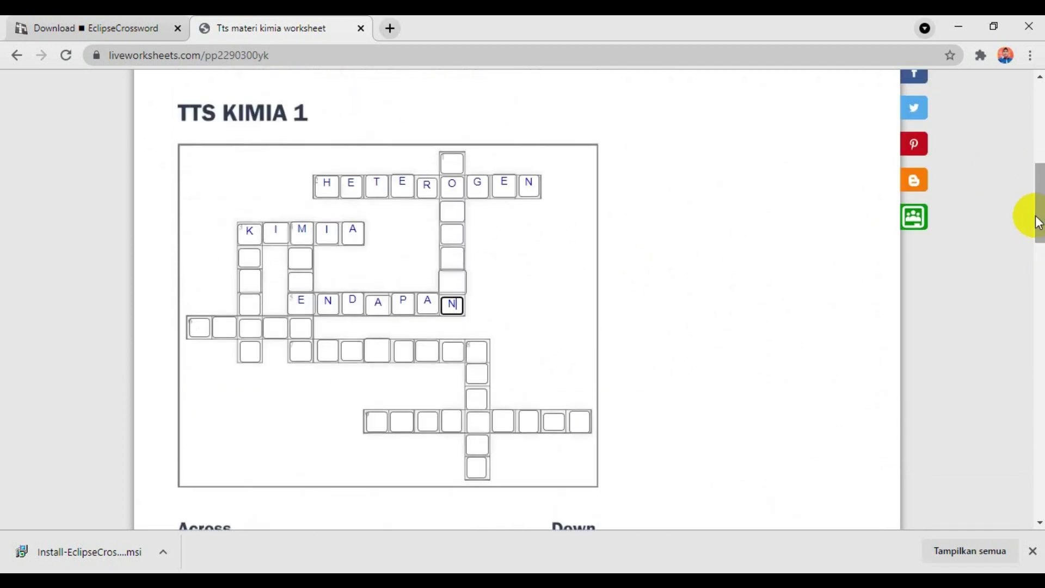
click(202, 327)
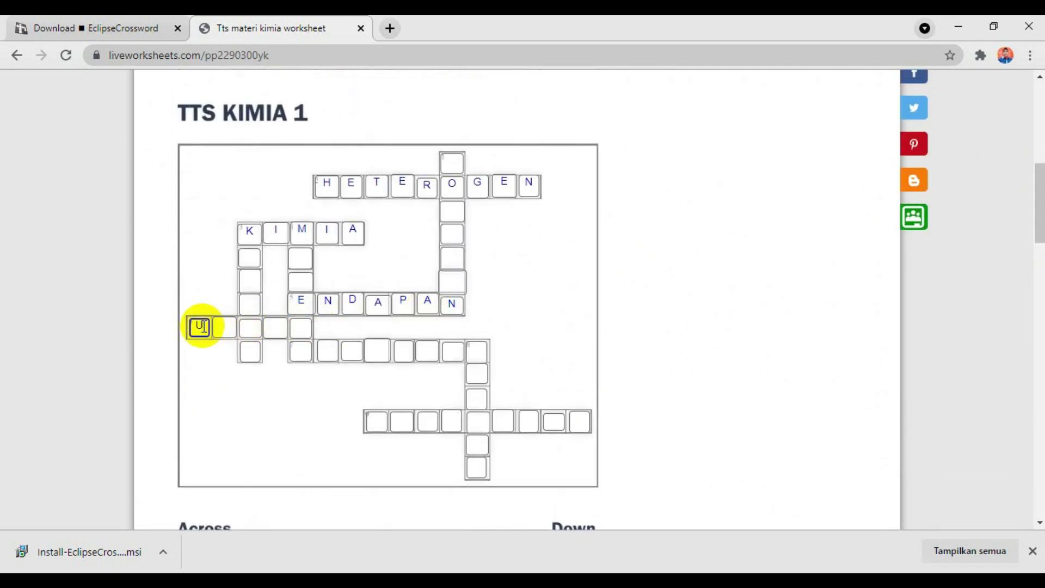
click(225, 328)
text(N)
click(258, 330)
click(276, 329)
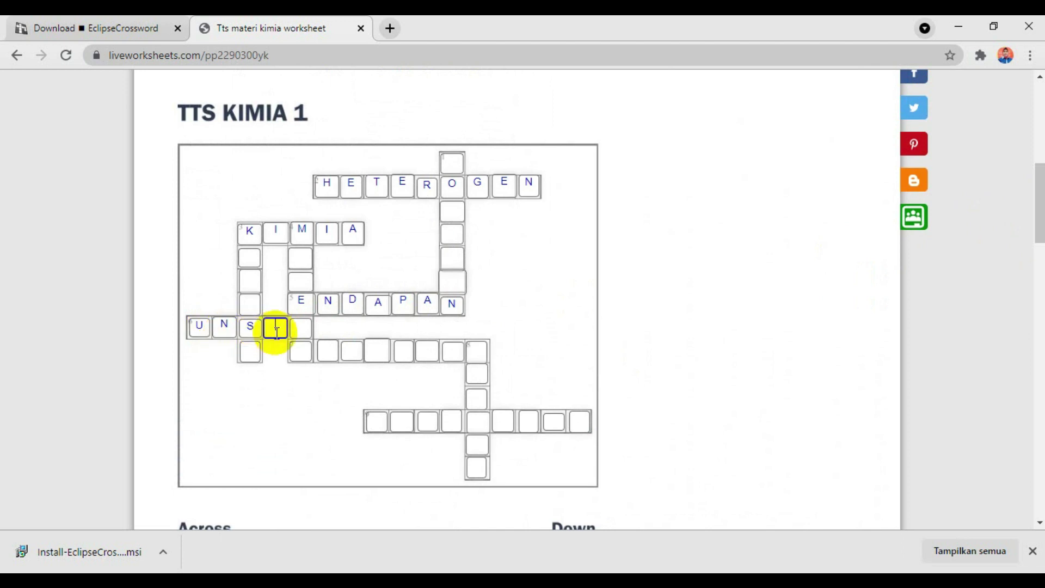
click(302, 331)
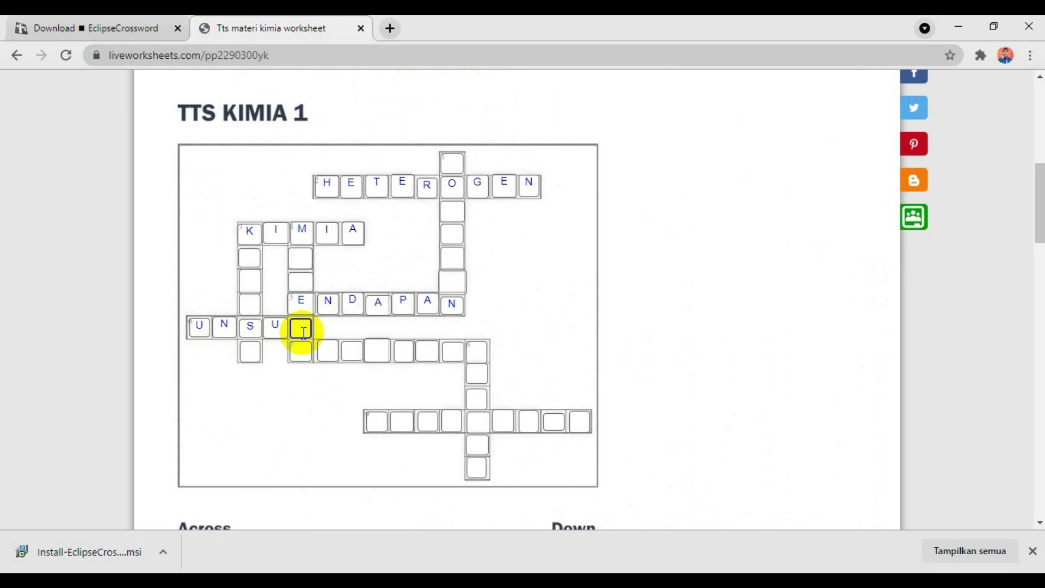